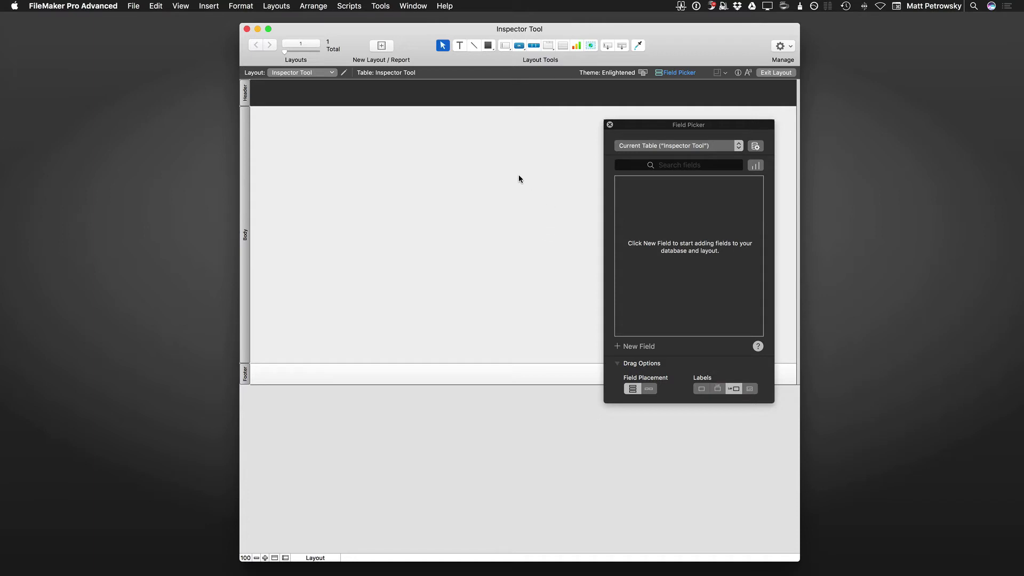
pyautogui.click(133, 5)
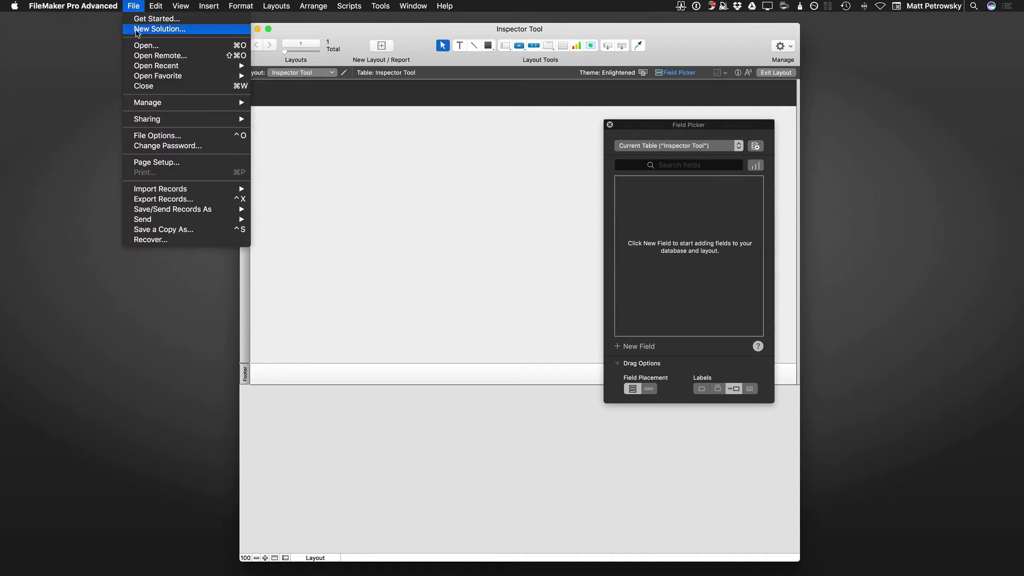
pyautogui.click(407, 166)
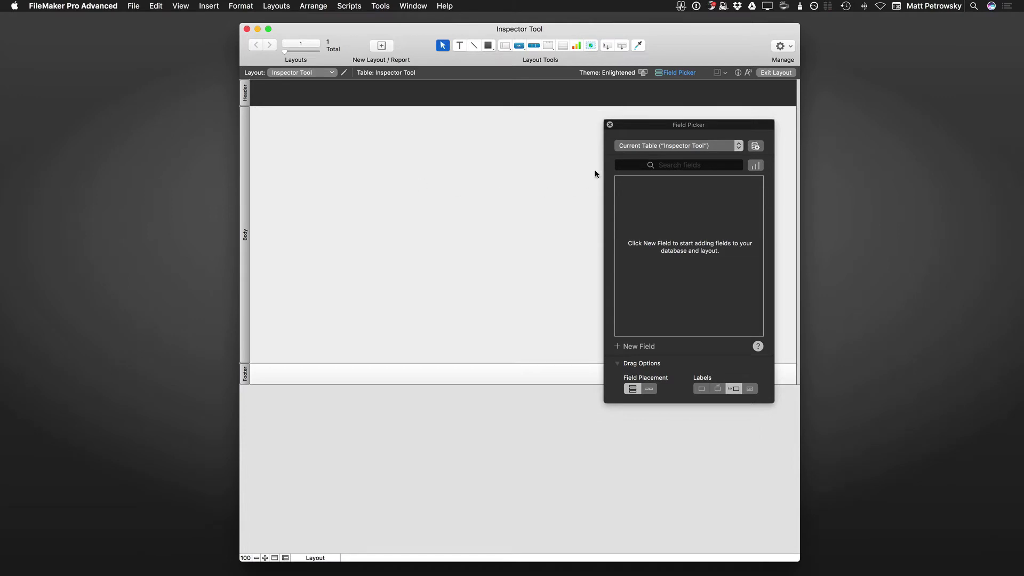
# Close the Field Picker and show the Inspector.
pyautogui.click(610, 125)
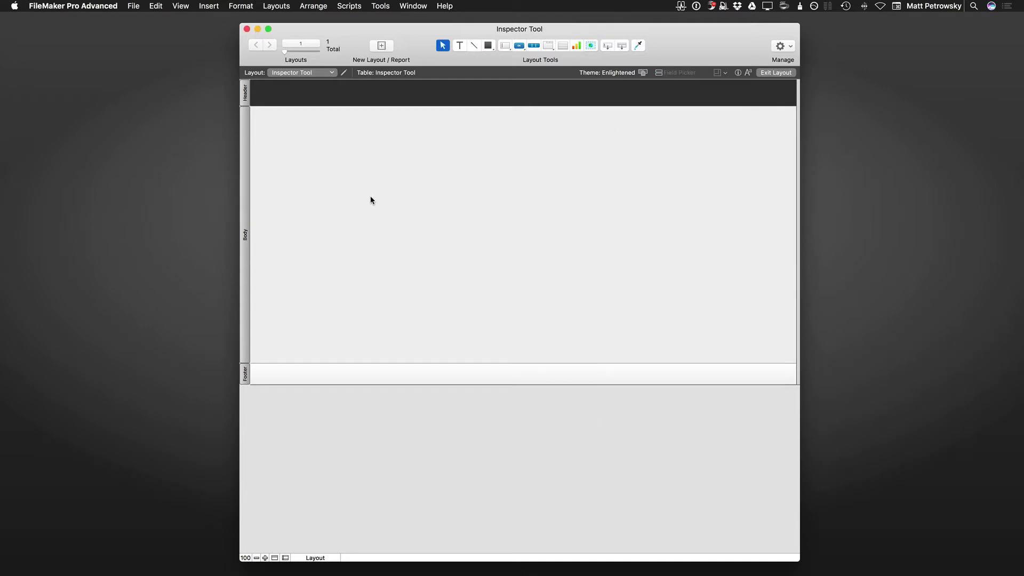
pyautogui.click(204, 4)
pyautogui.moveTo(188, 4)
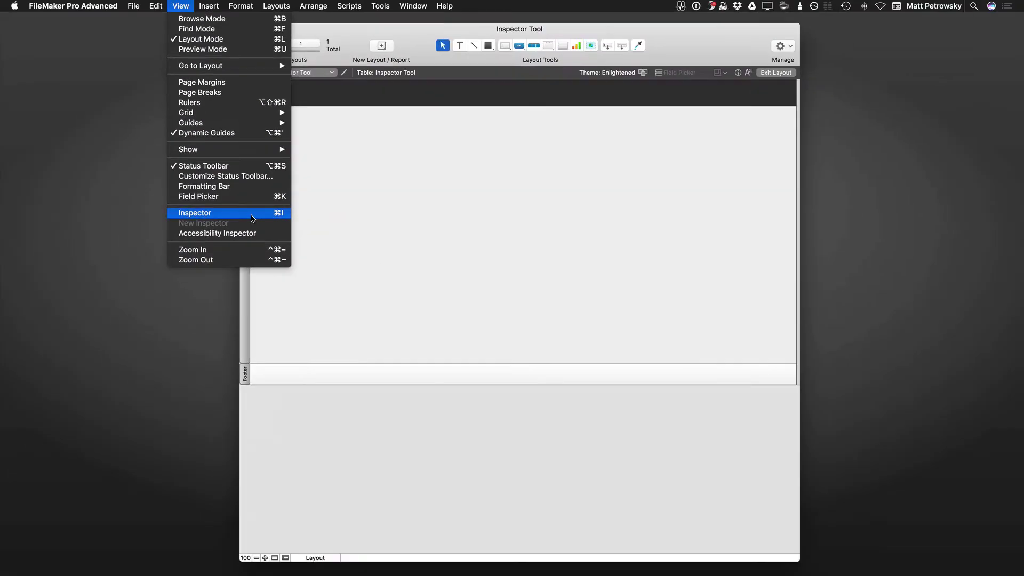
pyautogui.click(252, 214)
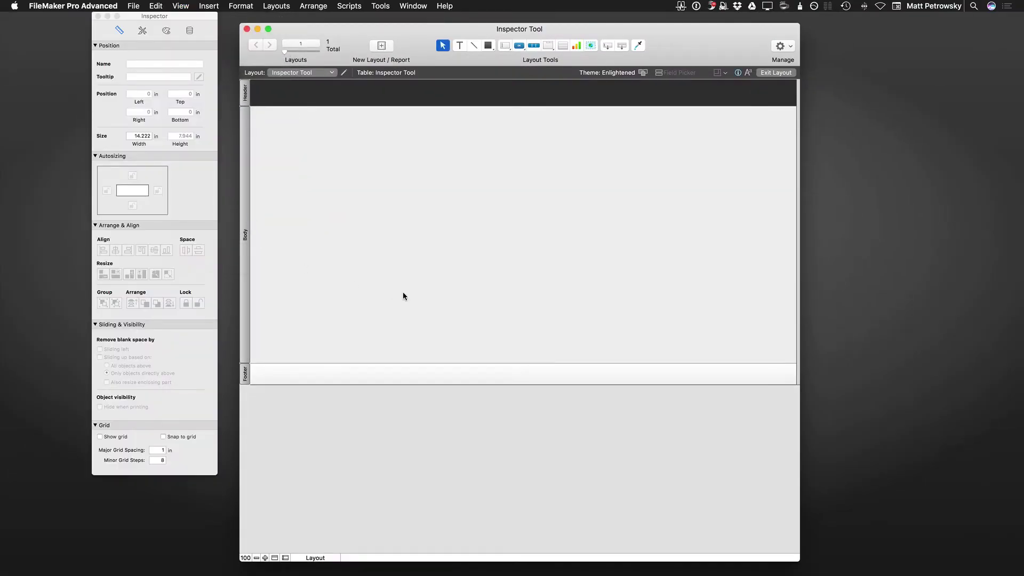
# Toggle the Inspector's visibility off and on repeatedly, leaving it shown.
pyautogui.press('super+i')
pyautogui.press('super+i')
pyautogui.press('super+i')
pyautogui.press('super+i')
pyautogui.press('super+i')
pyautogui.press('super+i')
# Open a second Inspector, place it beside the first and have it show the theme's styles.
pyautogui.moveTo(179, 14); pyautogui.dragTo(186, 18)
pyautogui.click(180, 6)
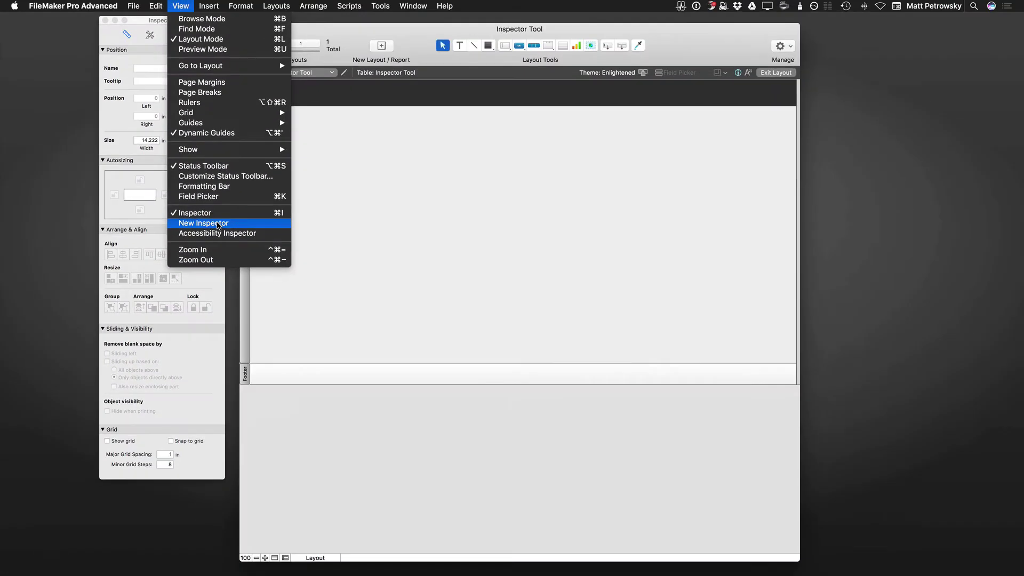
pyautogui.click(218, 224)
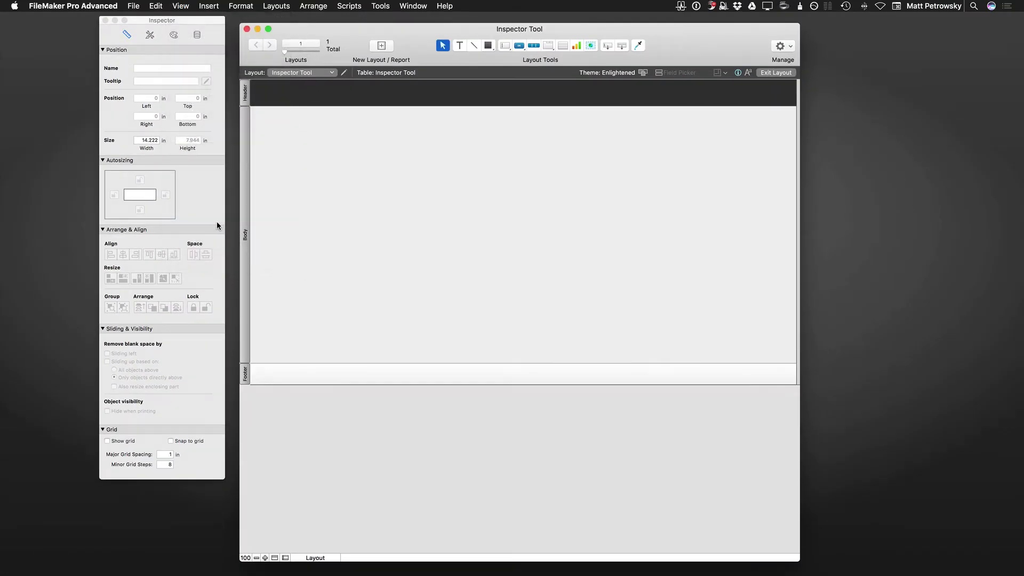
pyautogui.moveTo(203, 31); pyautogui.dragTo(338, 24)
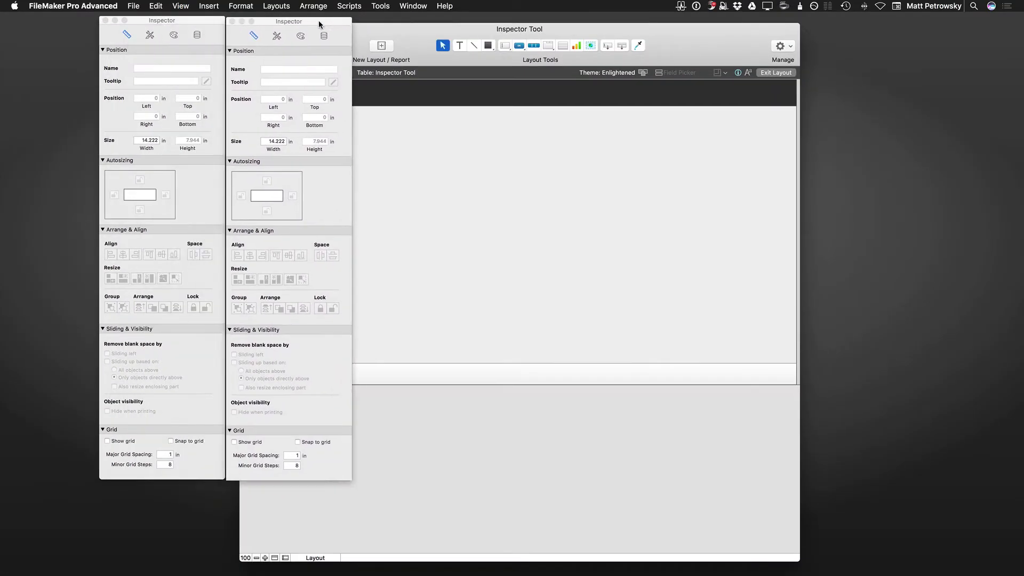
pyautogui.click(277, 34)
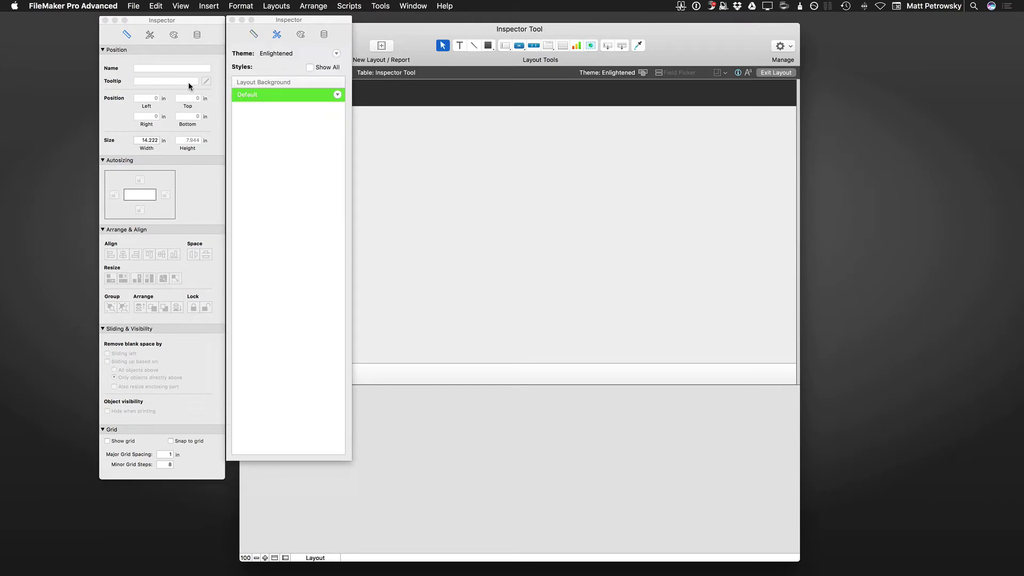
# Open a third Inspector, line it up beside the second and have it show the appearance settings.
pyautogui.click(156, 6)
pyautogui.moveTo(181, 5)
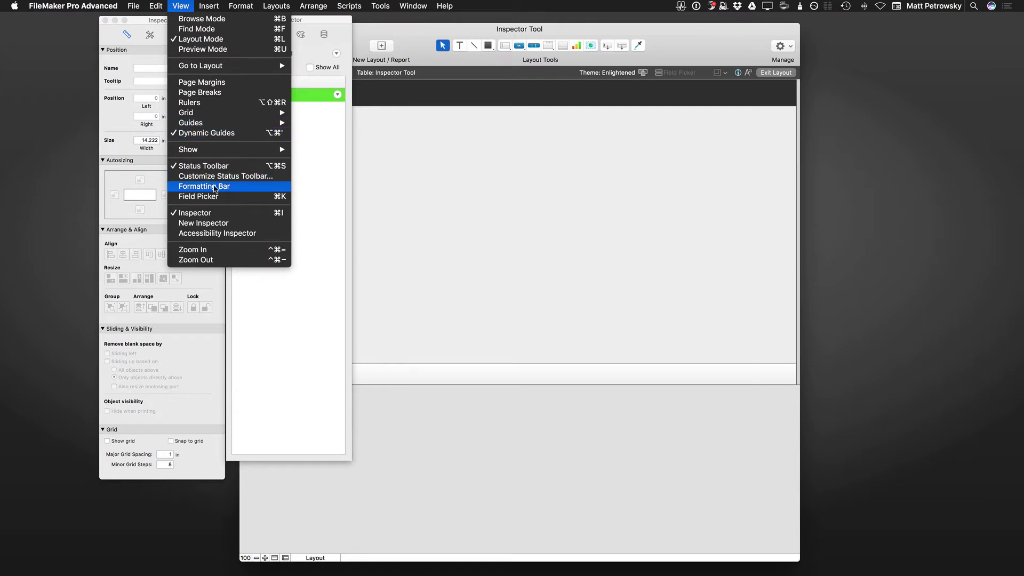
pyautogui.click(215, 224)
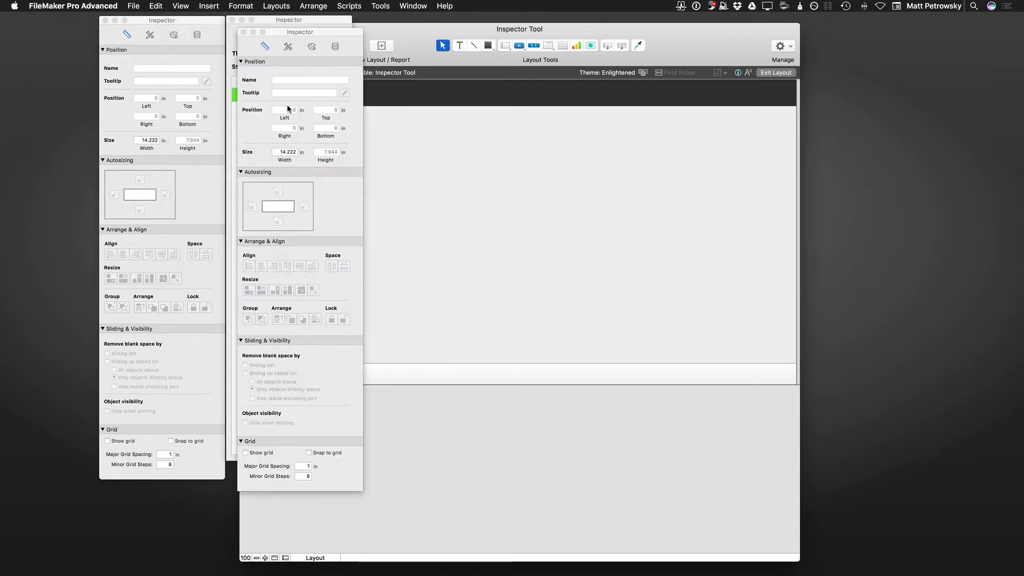
pyautogui.moveTo(347, 31); pyautogui.dragTo(462, 19)
pyautogui.click(427, 36)
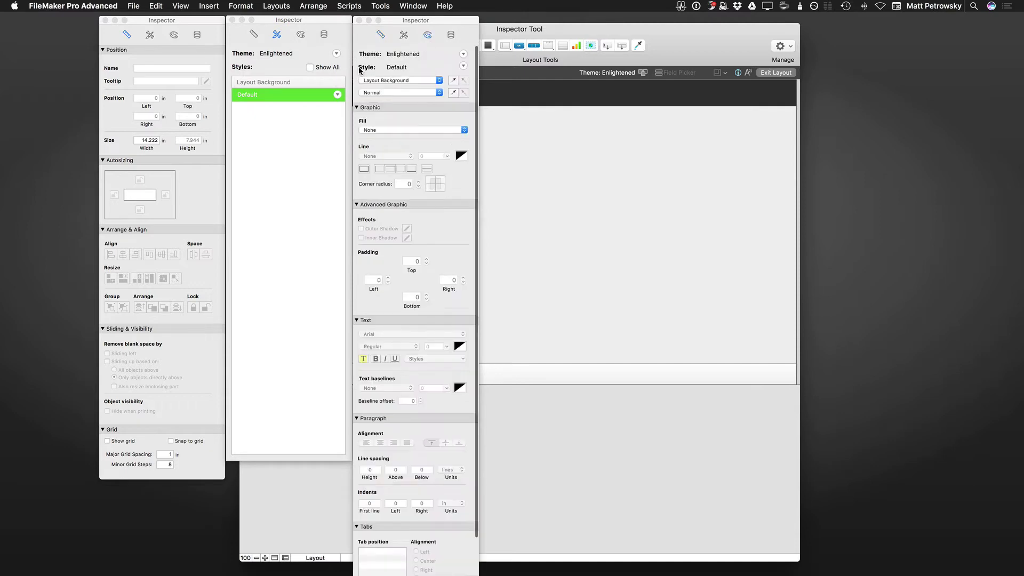
# Open a fourth Inspector showing the data settings beside the others, and toggle all Inspectors off and back on.
pyautogui.click(180, 6)
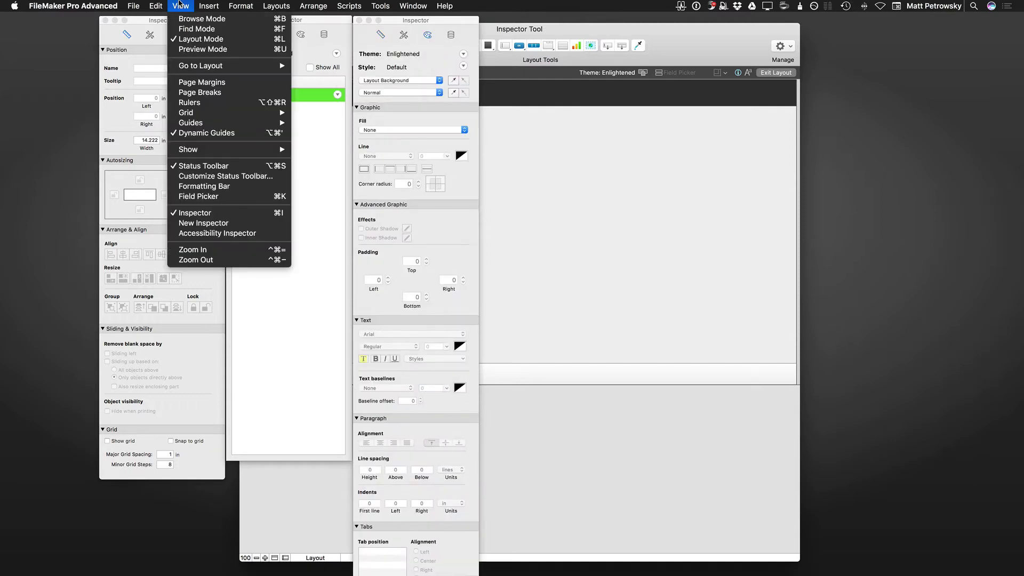
pyautogui.click(206, 223)
pyautogui.moveTo(433, 34); pyautogui.dragTo(552, 24)
pyautogui.click(578, 35)
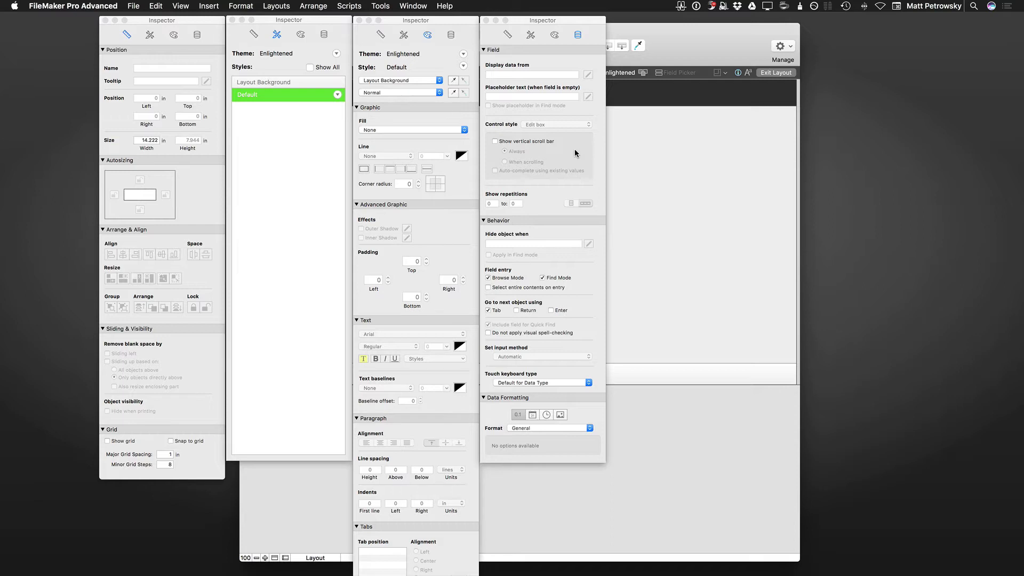
pyautogui.press('super+i')
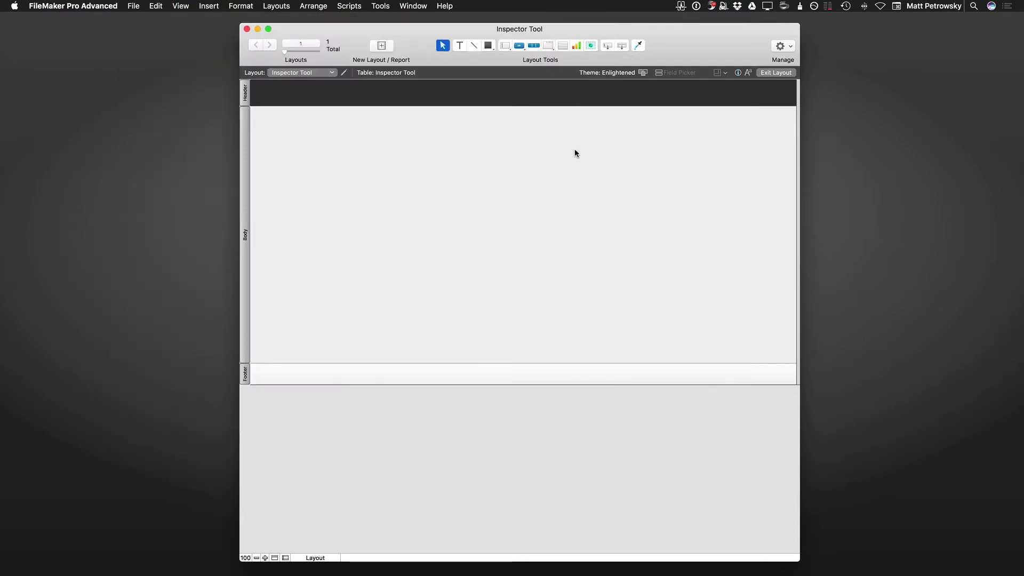
pyautogui.press('super+i')
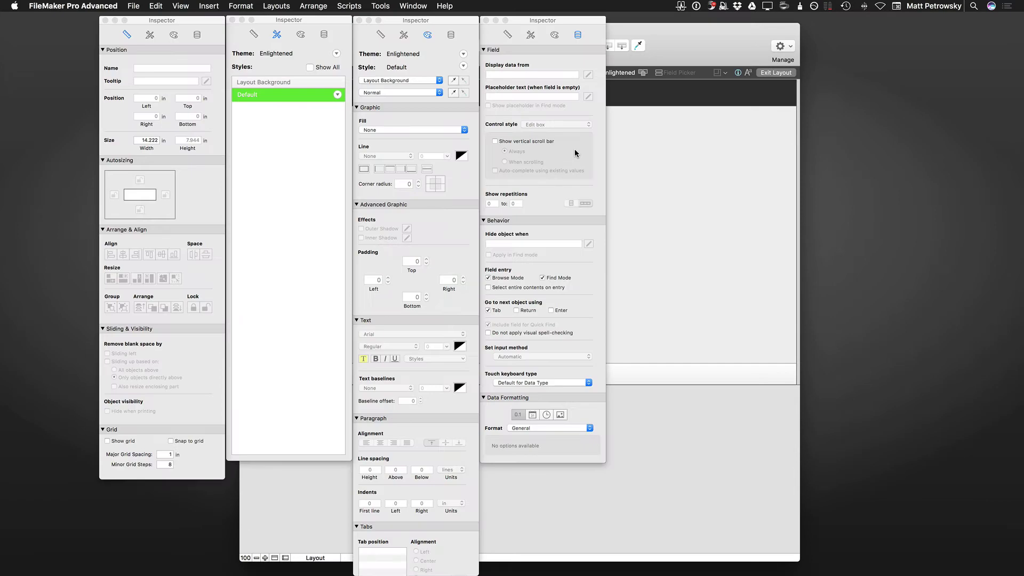
# Close the three additional Inspectors and move the remaining one next to the layout window.
pyautogui.click(485, 20)
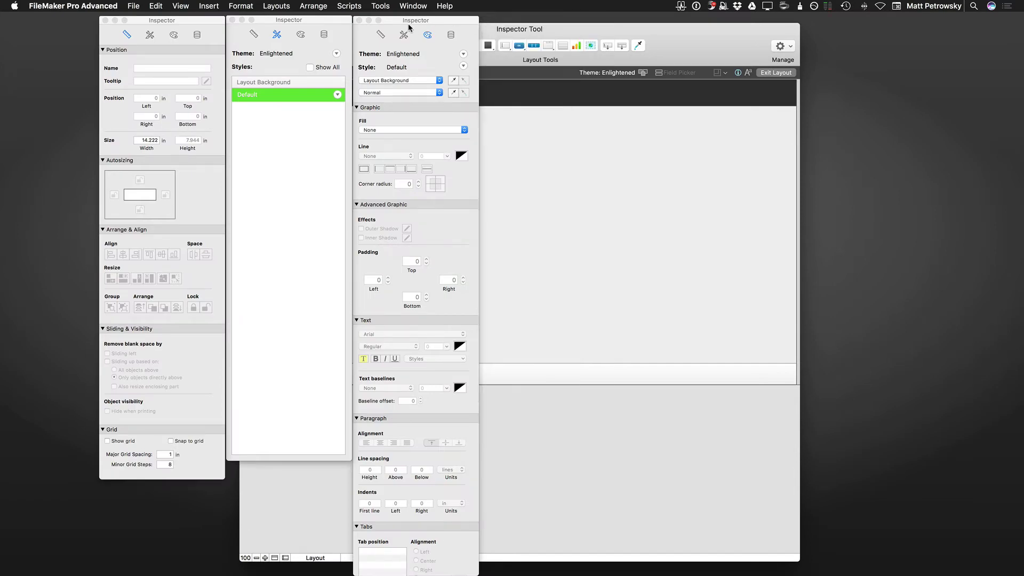
pyautogui.click(359, 20)
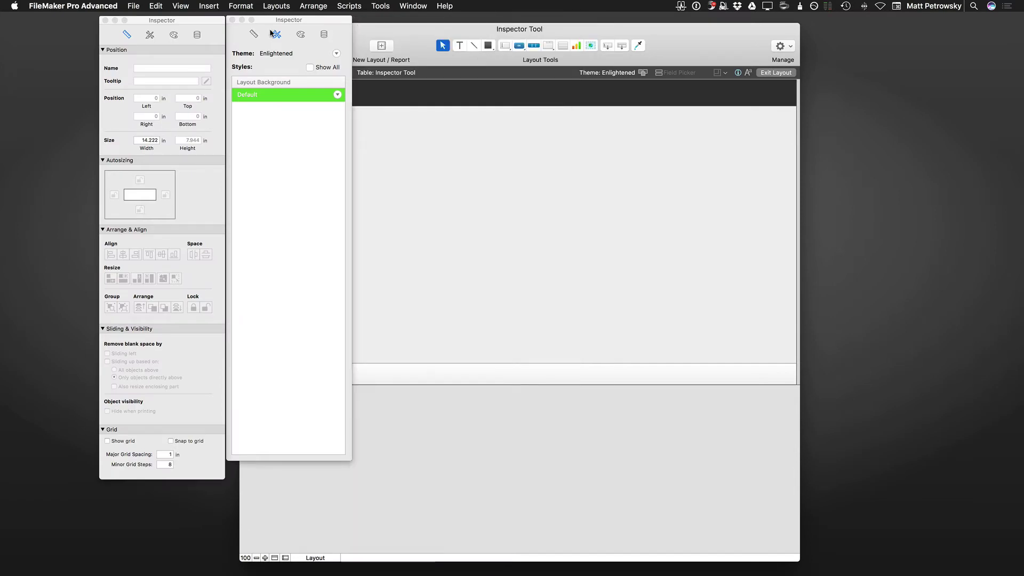
pyautogui.click(232, 20)
pyautogui.moveTo(199, 21); pyautogui.dragTo(210, 28)
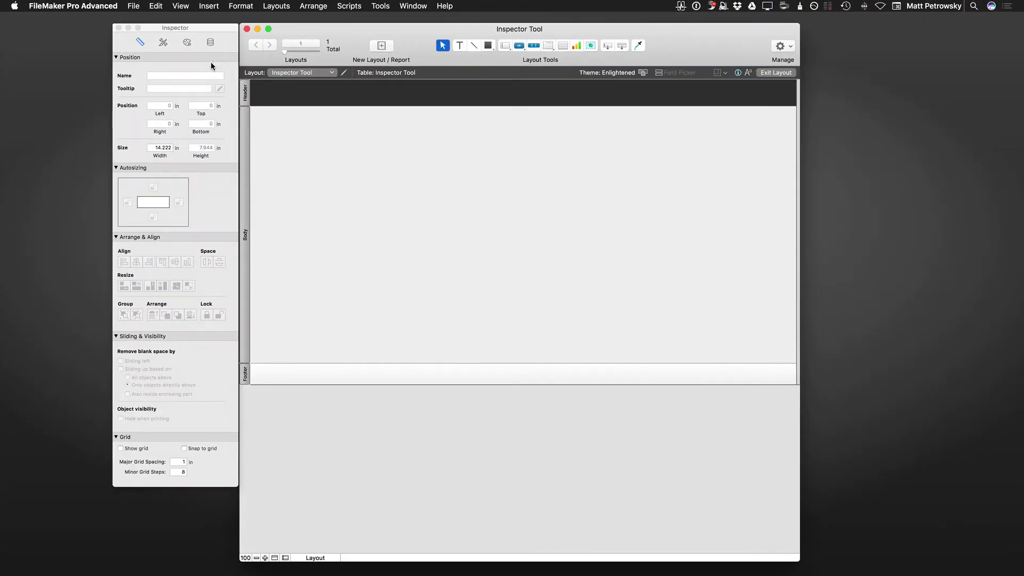
# Look through the Inspector's styles, appearance and data settings, and return to the position settings.
pyautogui.click(163, 48)
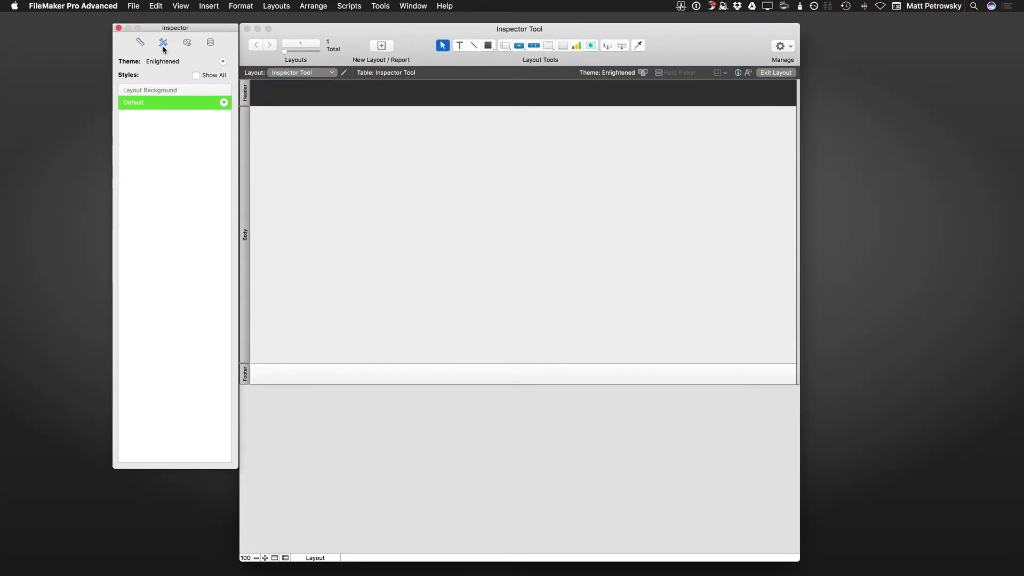
pyautogui.click(183, 49)
pyautogui.click(211, 44)
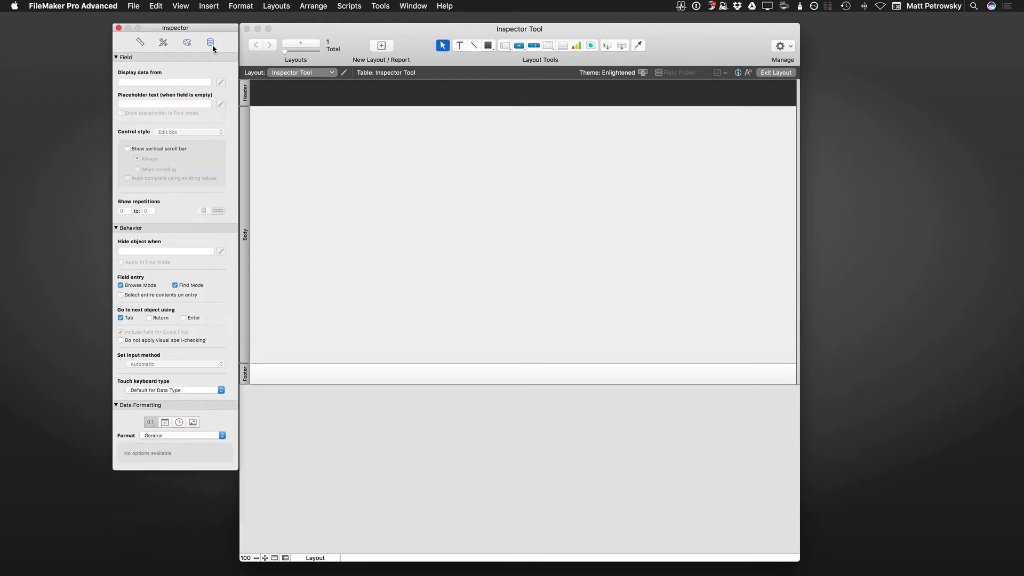
pyautogui.press('super+3')
pyautogui.press('super+2')
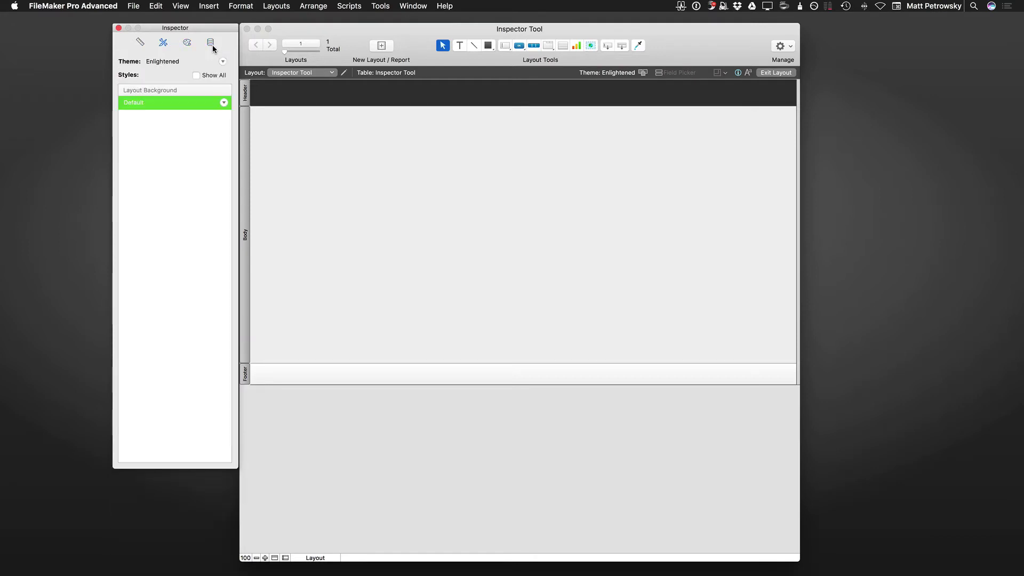
pyautogui.press('super+1')
pyautogui.click(212, 45)
pyautogui.press('super+1')
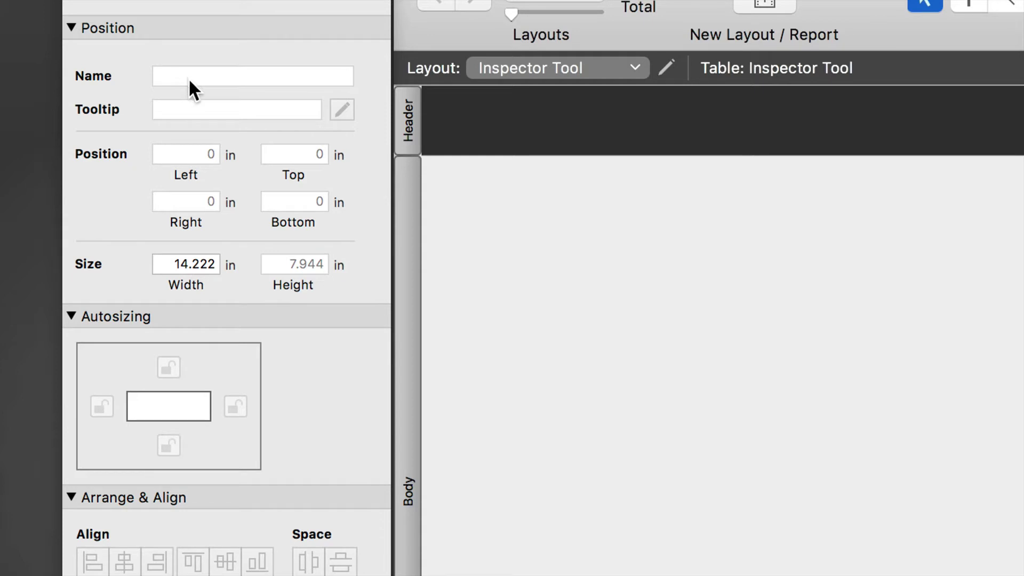
# Add the text "asdf asdf" to the layout body and enlarge its box to about 2.82 in wide and 1.99 in high.
pyautogui.click(970, 5)
pyautogui.click(484, 274)
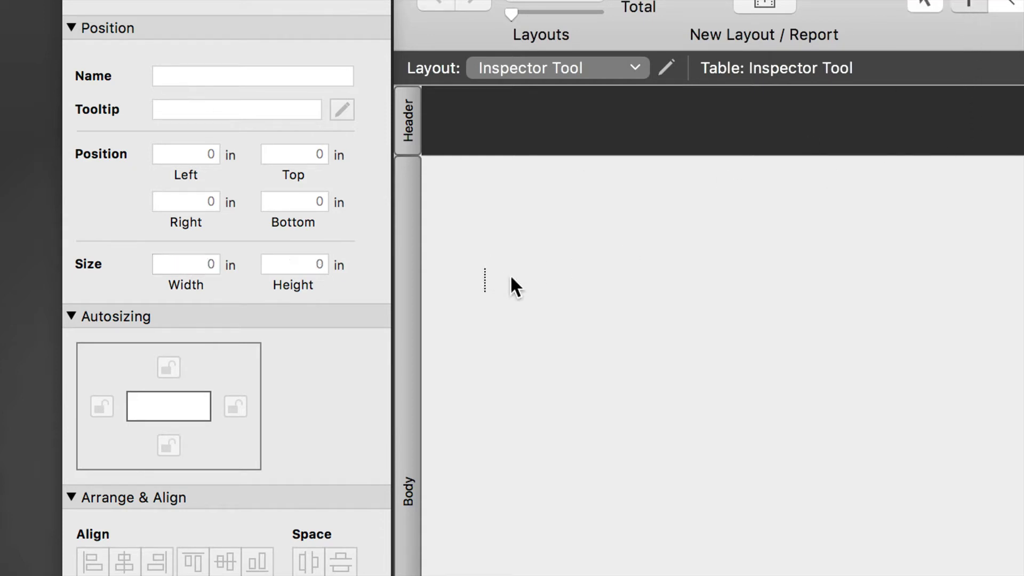
pyautogui.moveTo(484, 292); pyautogui.dragTo(485, 467)
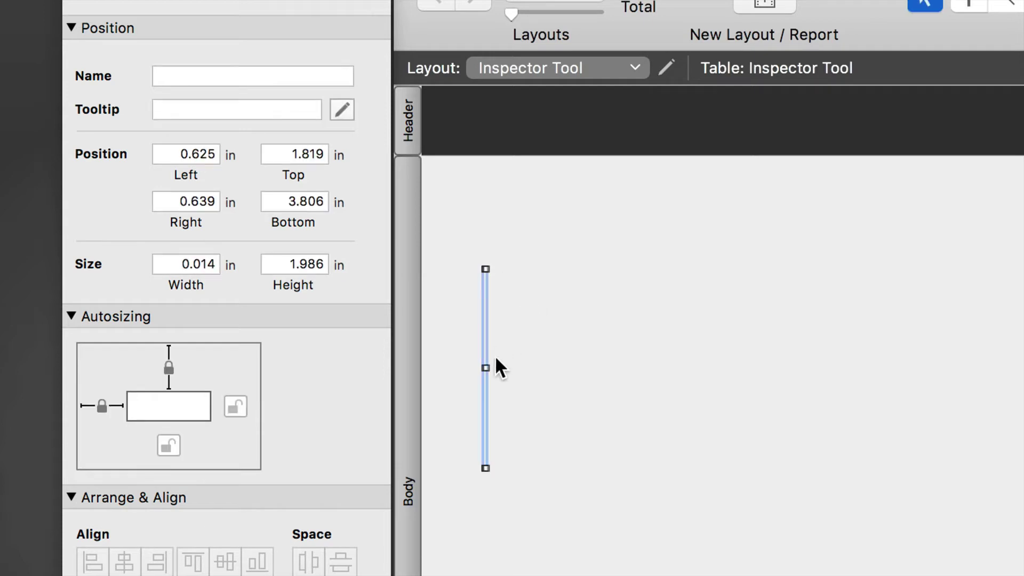
pyautogui.moveTo(486, 368); pyautogui.dragTo(766, 355)
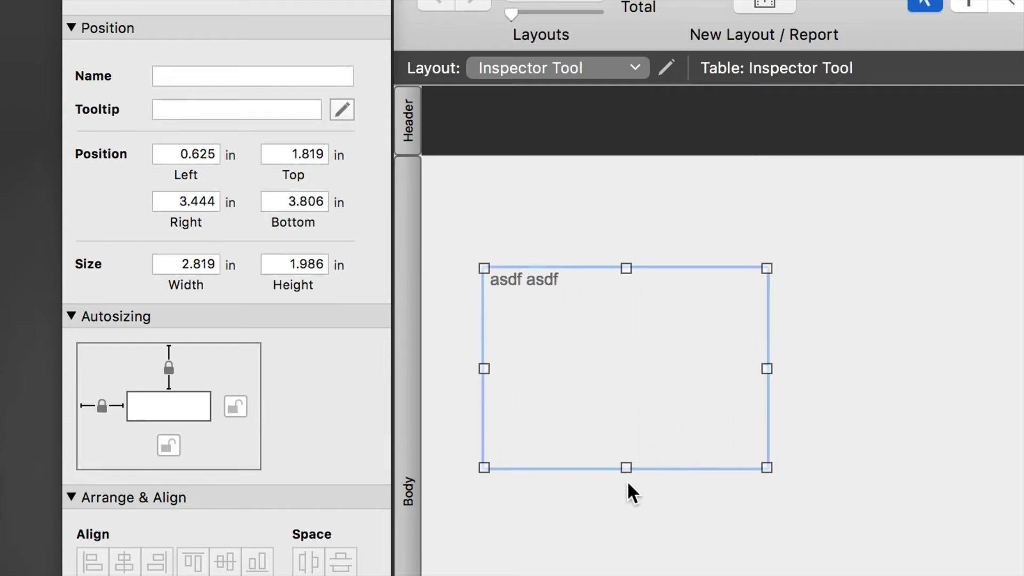
# Shrink the text box to about 2.51 by 0.63 in and move it to about 0.35 in left and 1.60 in top.
pyautogui.moveTo(626, 468); pyautogui.dragTo(627, 322)
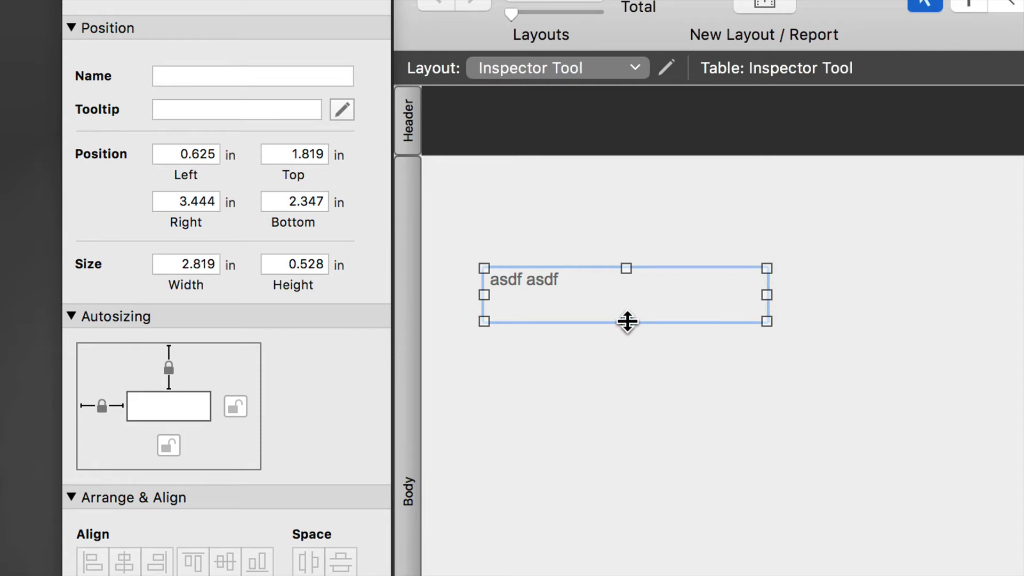
pyautogui.moveTo(608, 294)
pyautogui.mouseDown()
pyautogui.moveTo(640, 248)
pyautogui.moveTo(597, 341)
pyautogui.moveTo(581, 251)
pyautogui.moveTo(569, 277)
pyautogui.moveTo(596, 340)
pyautogui.moveTo(601, 295)
pyautogui.moveTo(599, 305)
pyautogui.mouseUp()
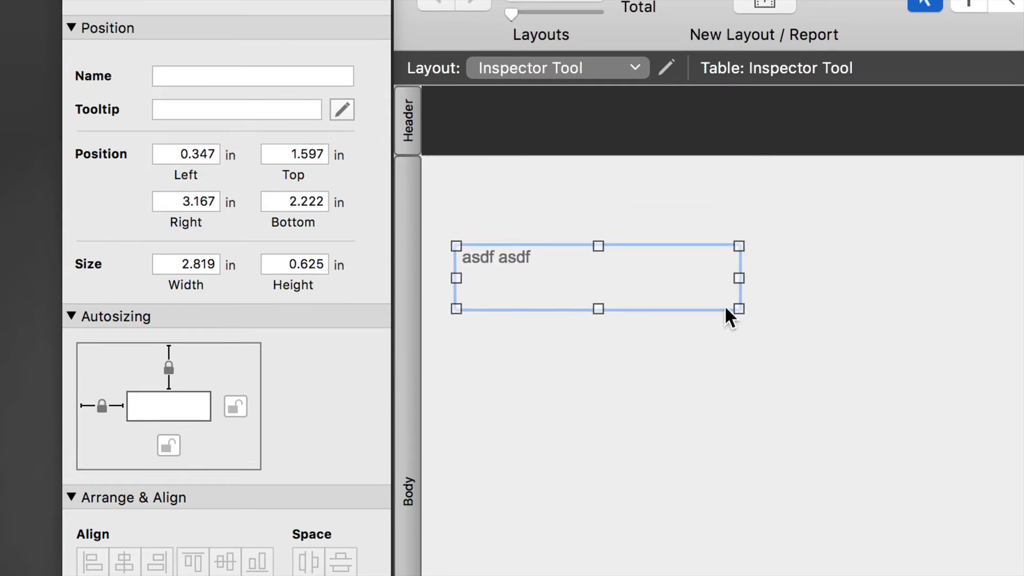
pyautogui.moveTo(739, 278); pyautogui.dragTo(708, 277)
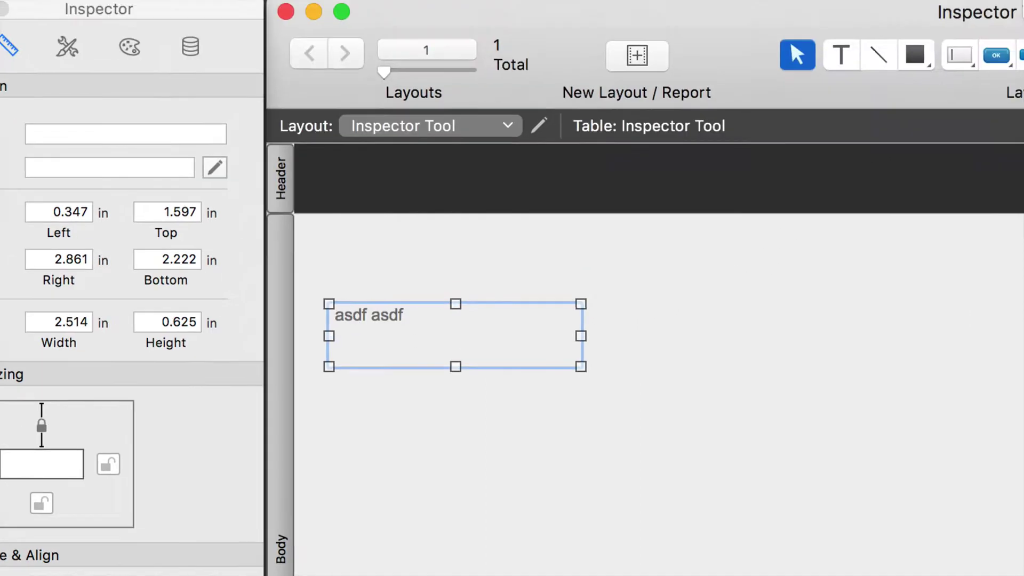
# Draw a three-segment button bar below and beside the text, close its setup and widen it to about 2.01 in.
pyautogui.click(884, 66)
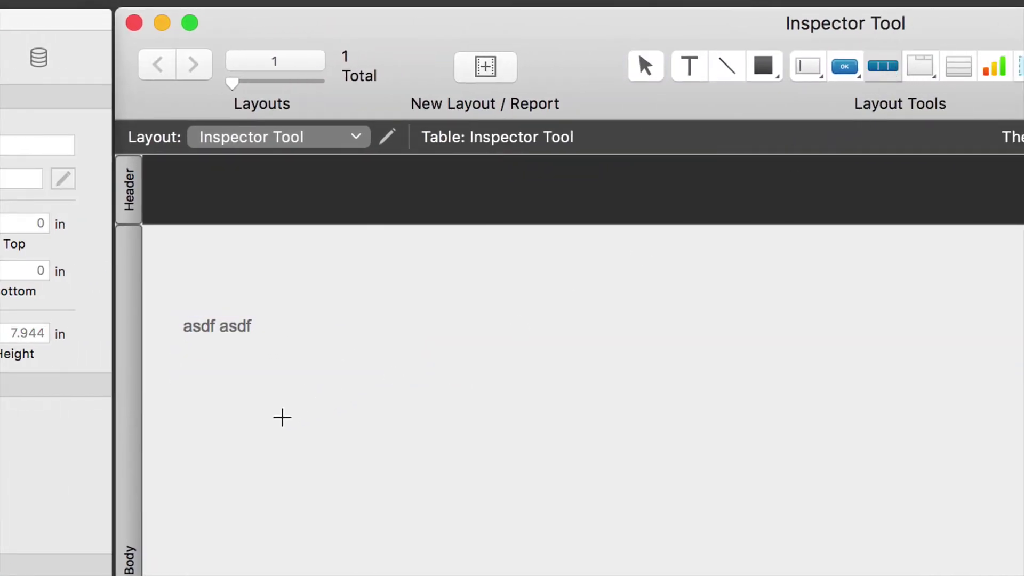
pyautogui.moveTo(396, 370); pyautogui.dragTo(557, 405)
pyautogui.moveTo(670, 392); pyautogui.dragTo(684, 178)
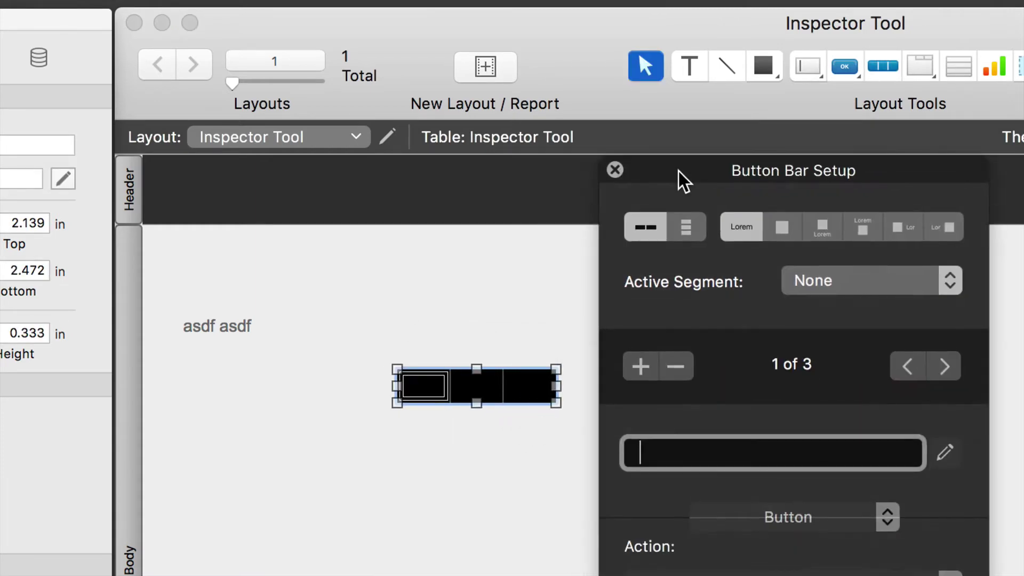
pyautogui.click(616, 170)
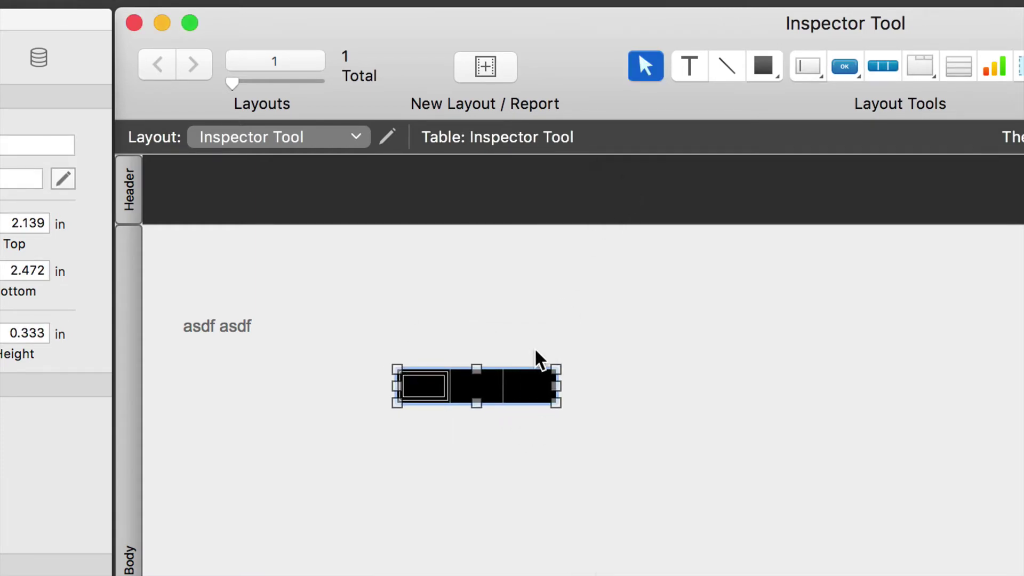
pyautogui.moveTo(555, 386); pyautogui.dragTo(598, 383)
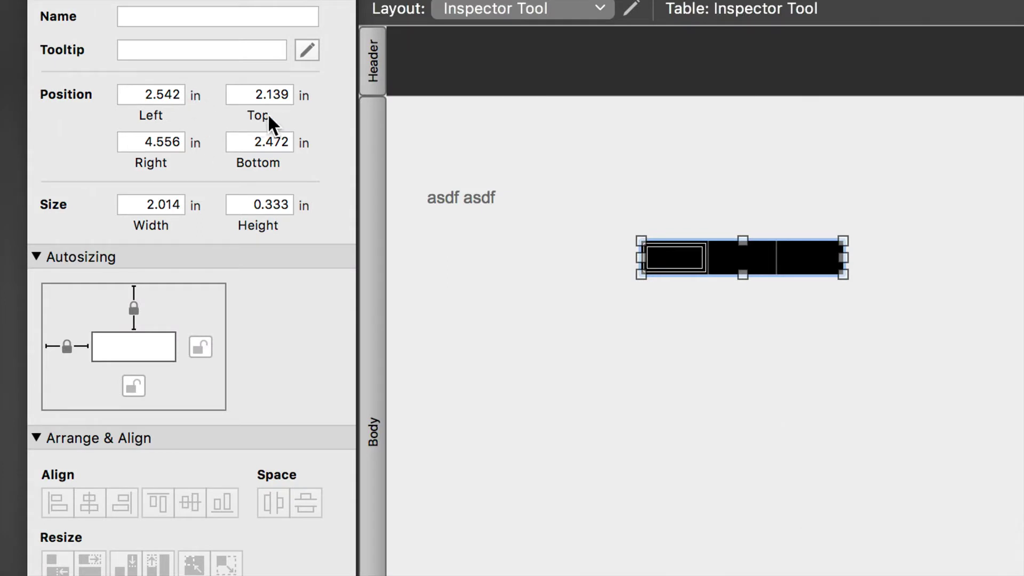
# Cycle the Inspector's measurement units through points and on to centimetres.
pyautogui.click(195, 204)
pyautogui.click(195, 204)
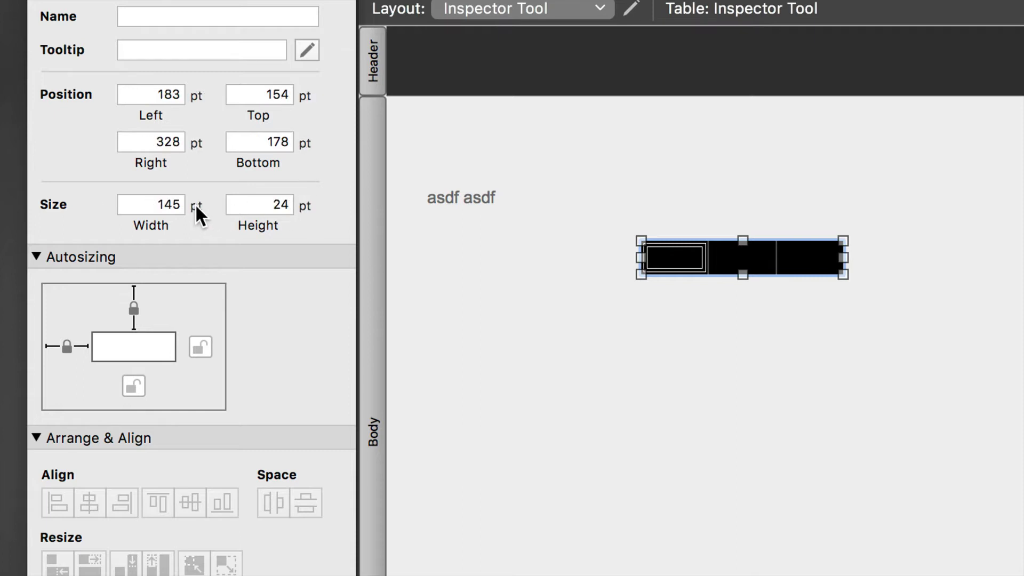
pyautogui.click(195, 203)
pyautogui.click(196, 206)
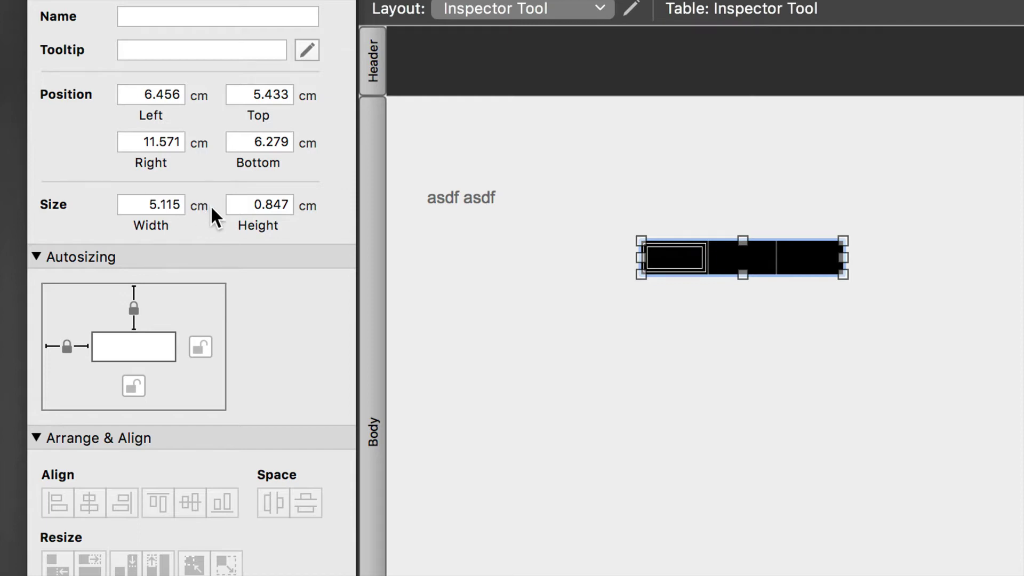
# Cycle the Inspector's measurement units between centimetres and points, finishing on points.
pyautogui.click(196, 206)
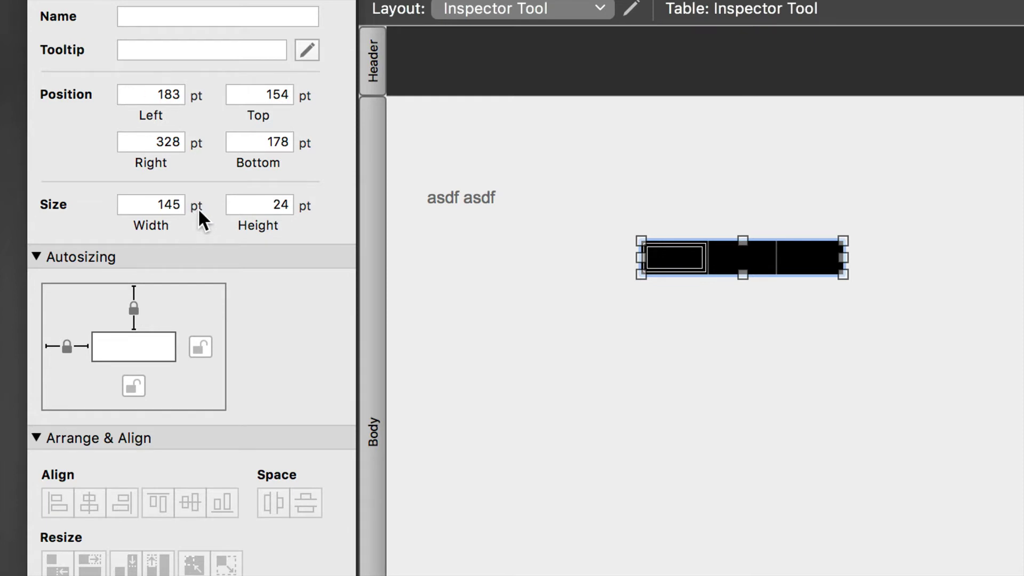
pyautogui.click(196, 207)
pyautogui.click(198, 208)
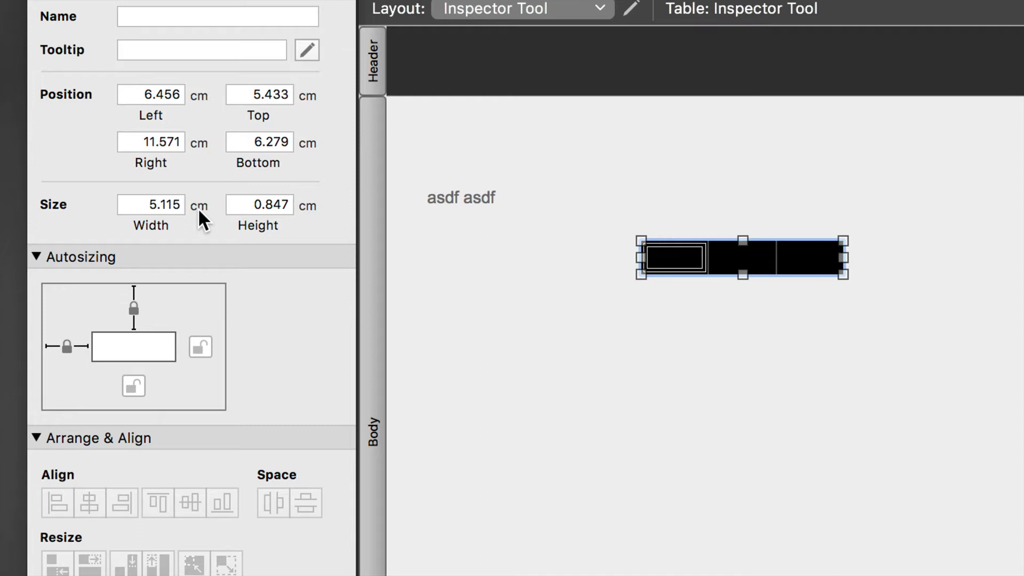
pyautogui.click(198, 207)
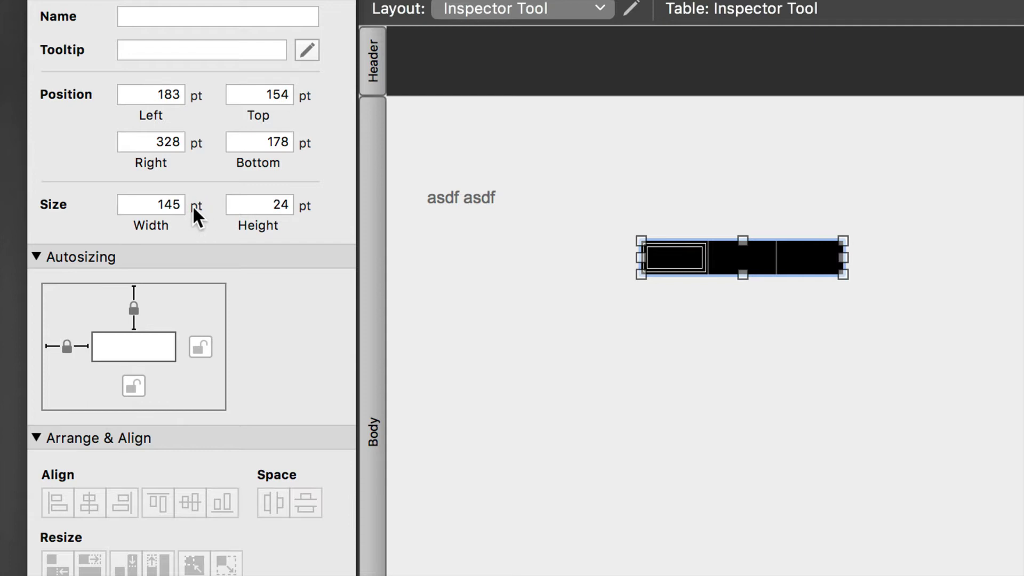
# Delete the three-segment button bar from the layout body.
pyautogui.click(671, 294)
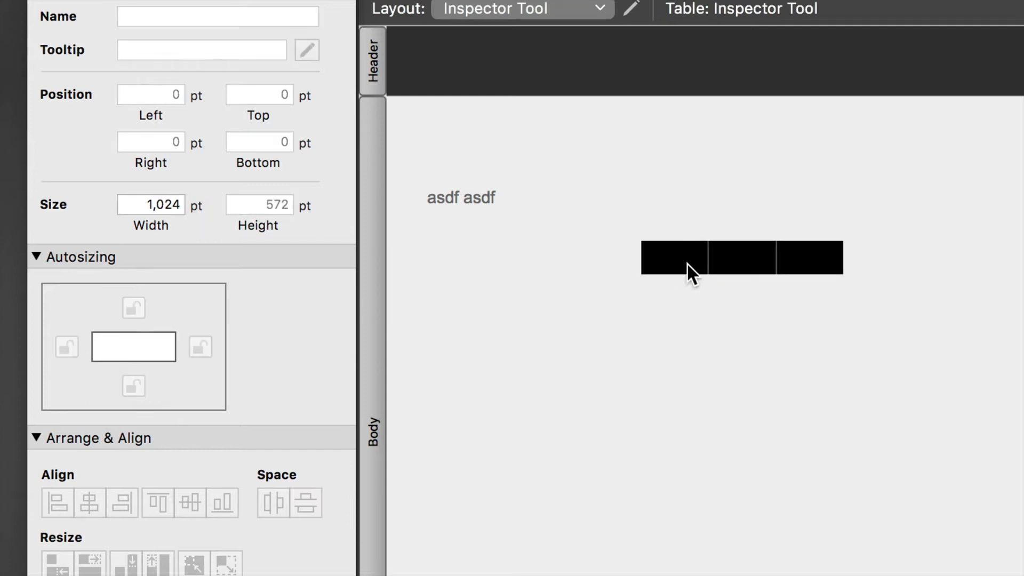
pyautogui.click(687, 263)
pyautogui.press('Delete')
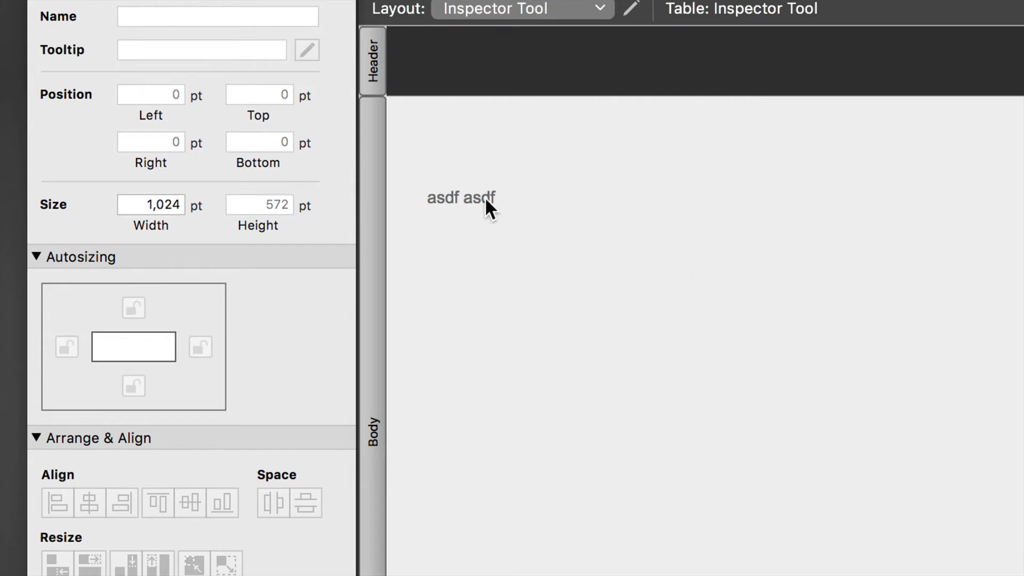
# Give the "asdf asdf" text object the name "text.whatever", then deselect and reselect it to check the name.
pyautogui.click(470, 201)
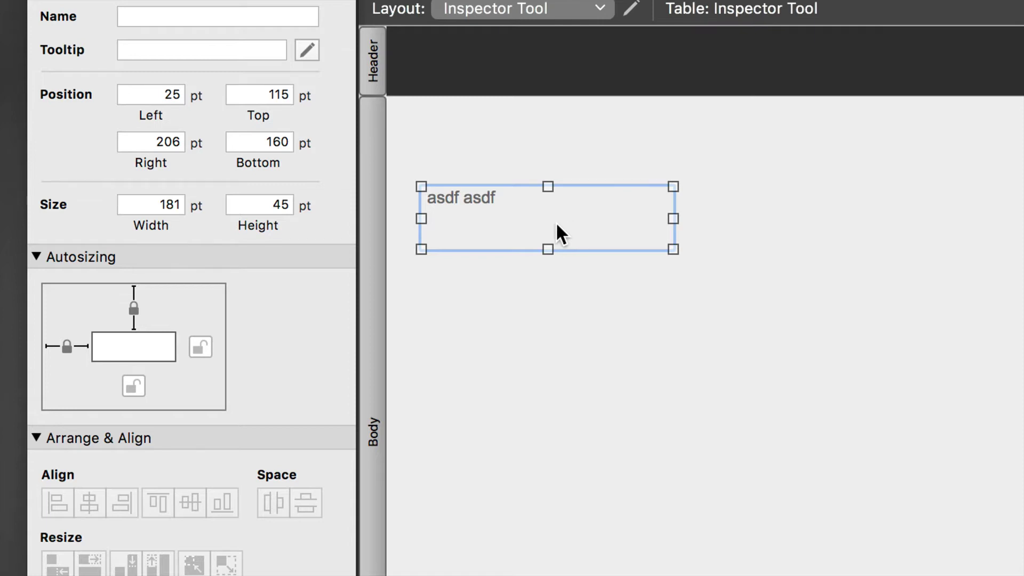
pyautogui.click(149, 16)
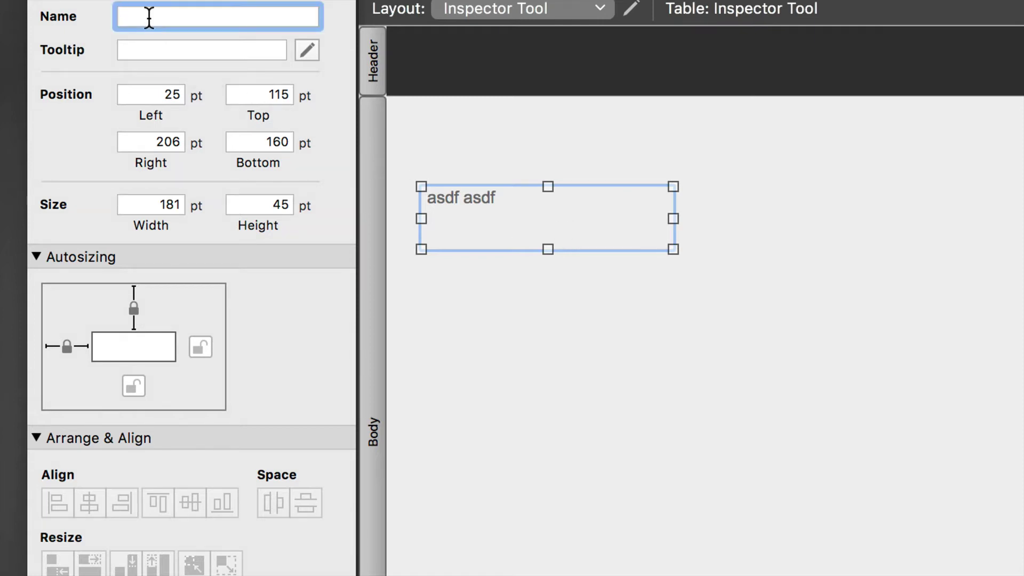
pyautogui.write('text.whatever')
pyautogui.click(424, 120)
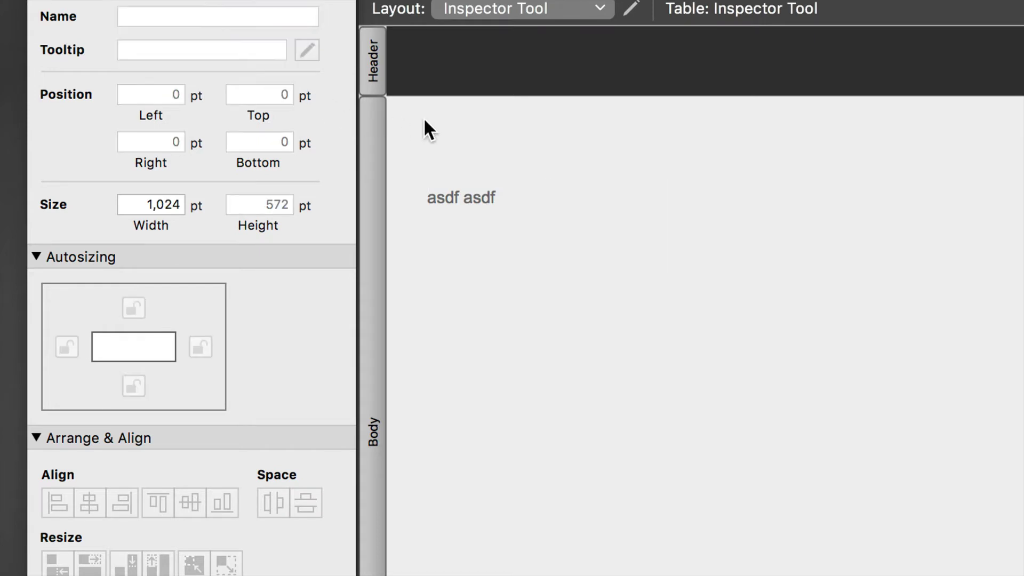
pyautogui.click(454, 196)
pyautogui.click(180, 18)
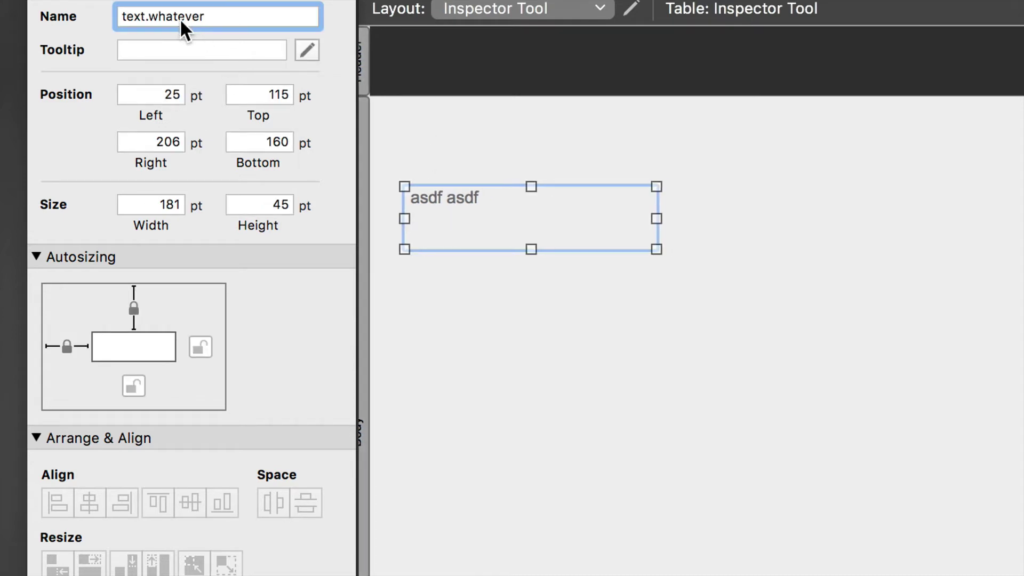
# Change the "text" prefix of the object's name to "field".
pyautogui.click(146, 16)
pyautogui.moveTo(146, 16); pyautogui.dragTo(119, 16)
pyautogui.press('BackSpace')
pyautogui.write('fe')
pyautogui.press('BackSpace')
pyautogui.write('ield')
# Replace the whole object name with "portal.invoices".
pyautogui.press('super+a')
pyautogui.write('p')
pyautogui.write('port')
pyautogui.press('BackSpace')
pyautogui.press('BackSpace')
pyautogui.press('BackSpace')
pyautogui.press('BackSpace')
pyautogui.write('ortal.invoices')
pyautogui.press('Return')
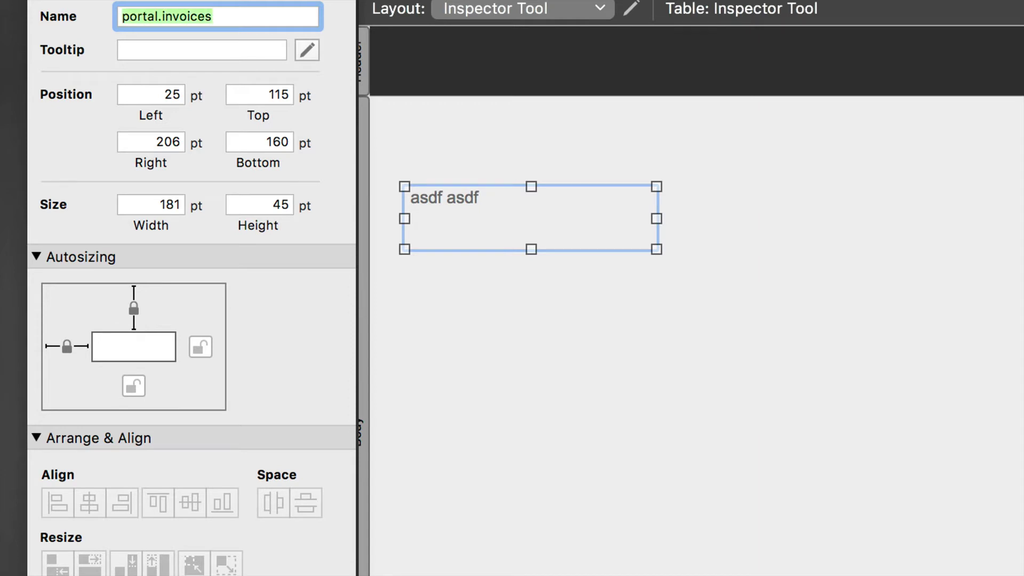
# Replace the object name with "bar" and after that with "segment".
pyautogui.write('bar')
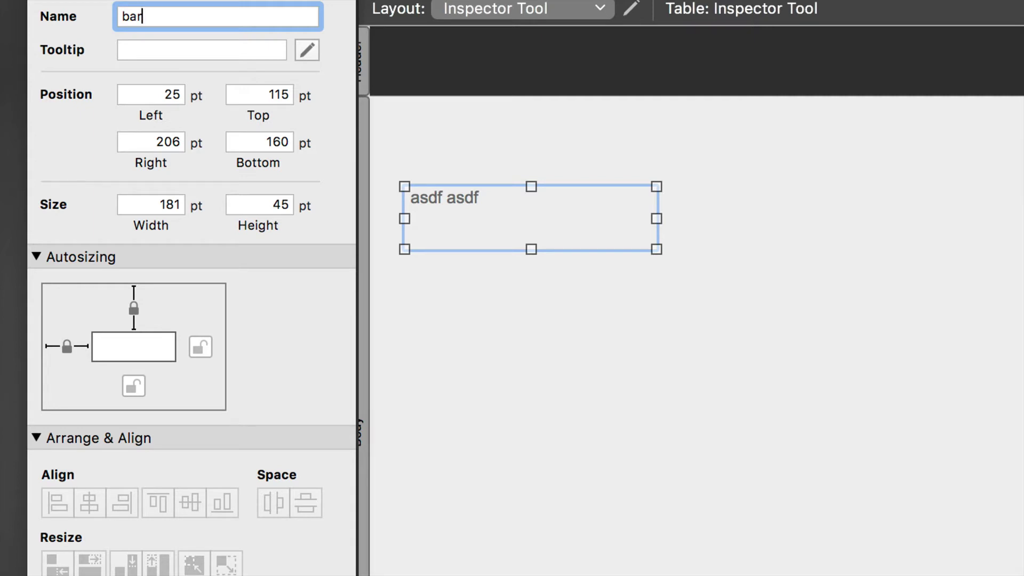
pyautogui.press('BackSpace')
pyautogui.press('BackSpace')
pyautogui.press('BackSpace')
pyautogui.write('sege')
pyautogui.press('BackSpace')
pyautogui.write('ment')
pyautogui.press('Return')
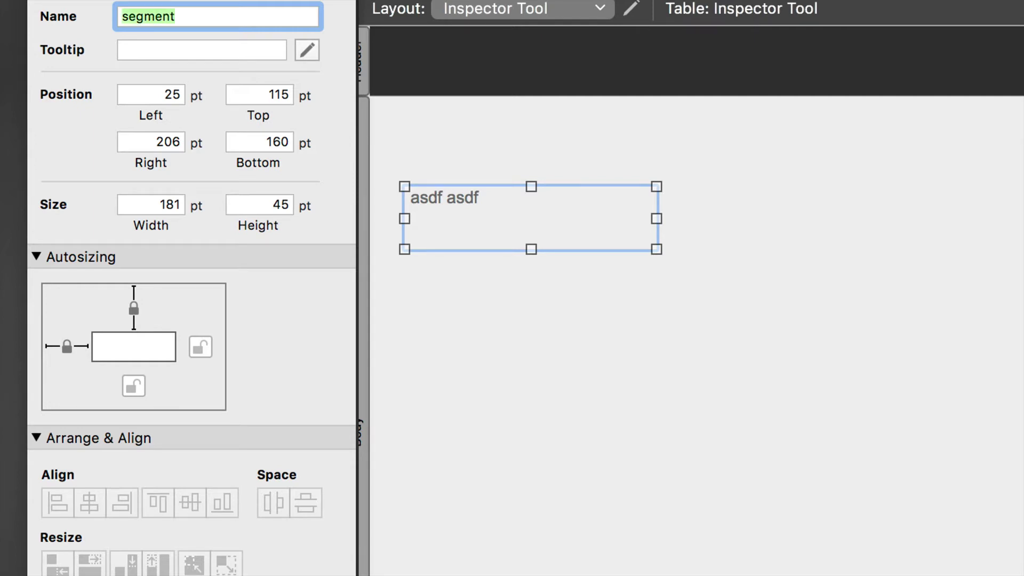
# Replace the object name with "tabs" and after that with the prefix "panel.".
pyautogui.write('tabs')
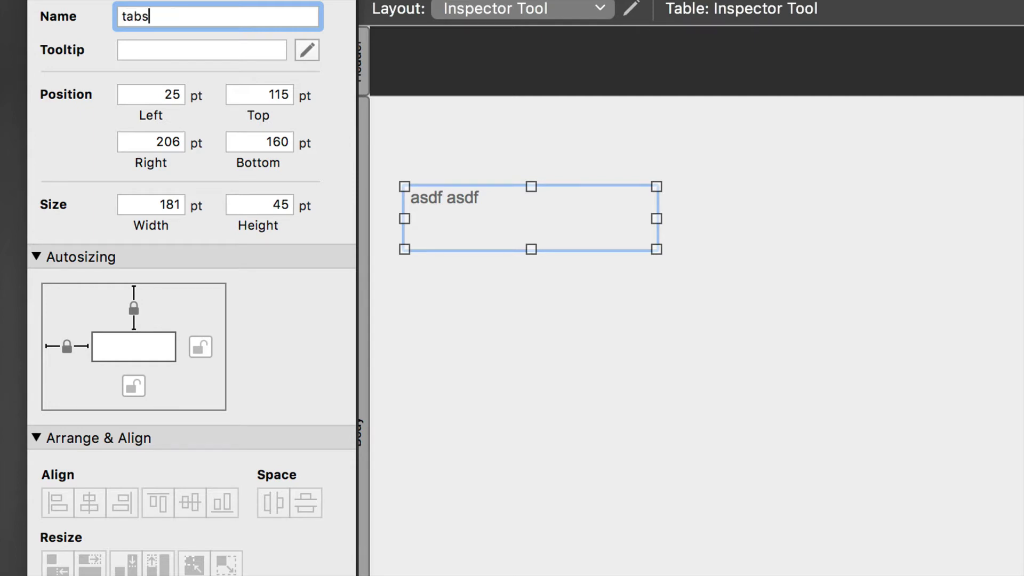
pyautogui.press('BackSpace')
pyautogui.press('BackSpace')
pyautogui.press('BackSpace')
pyautogui.press('BackSpace')
pyautogui.write('panel.')
# Try the object name "button.clickme", then clear the name entirely.
pyautogui.press('super+a')
pyautogui.write('button.clickmel')
pyautogui.press('BackSpace')
pyautogui.press('super+a')
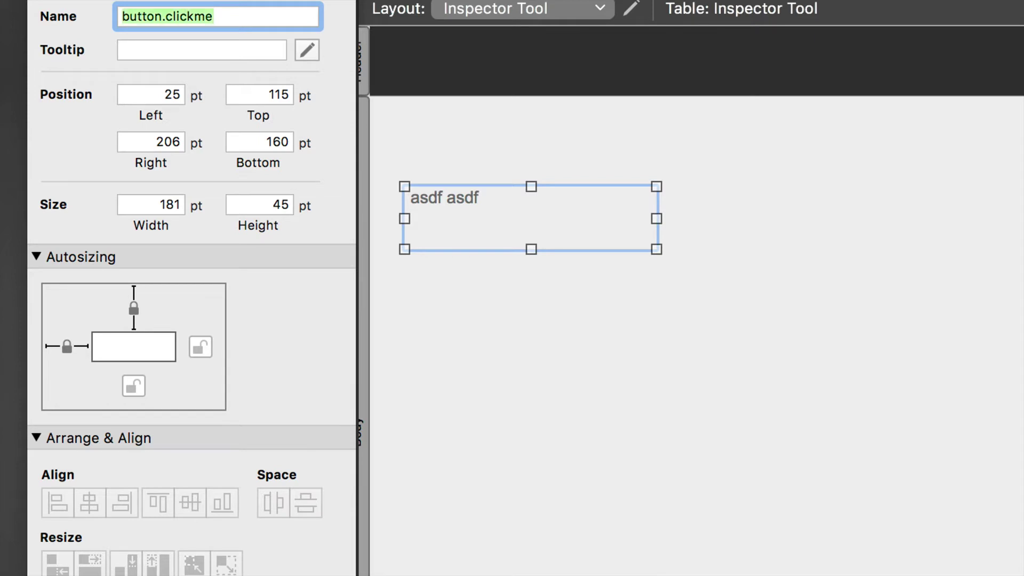
pyautogui.press('BackSpace')
# Set the text object's tooltip to "See this when you hover", enclosed in quotation marks.
pyautogui.click(258, 50)
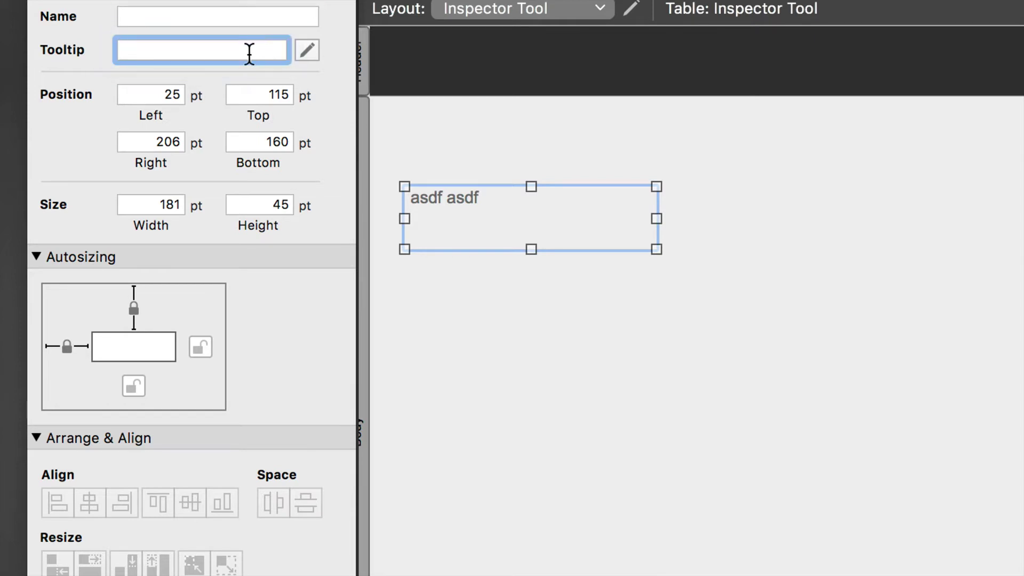
pyautogui.write('See this when hover')
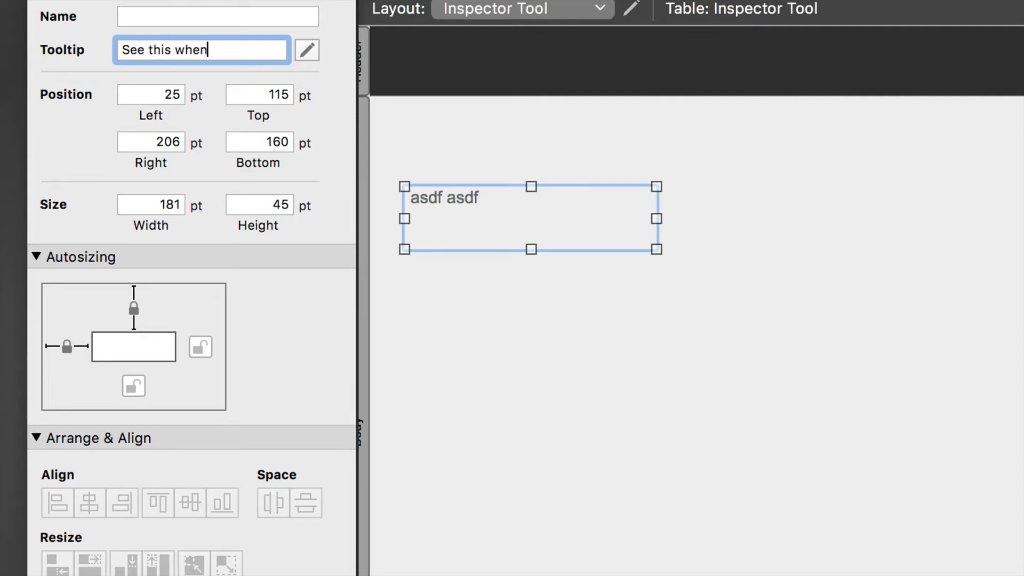
pyautogui.press('BackSpace')
pyautogui.press('BackSpace')
pyautogui.press('BackSpace')
pyautogui.press('BackSpace')
pyautogui.press('BackSpace')
pyautogui.write('you hover"')
pyautogui.press('super+Left')
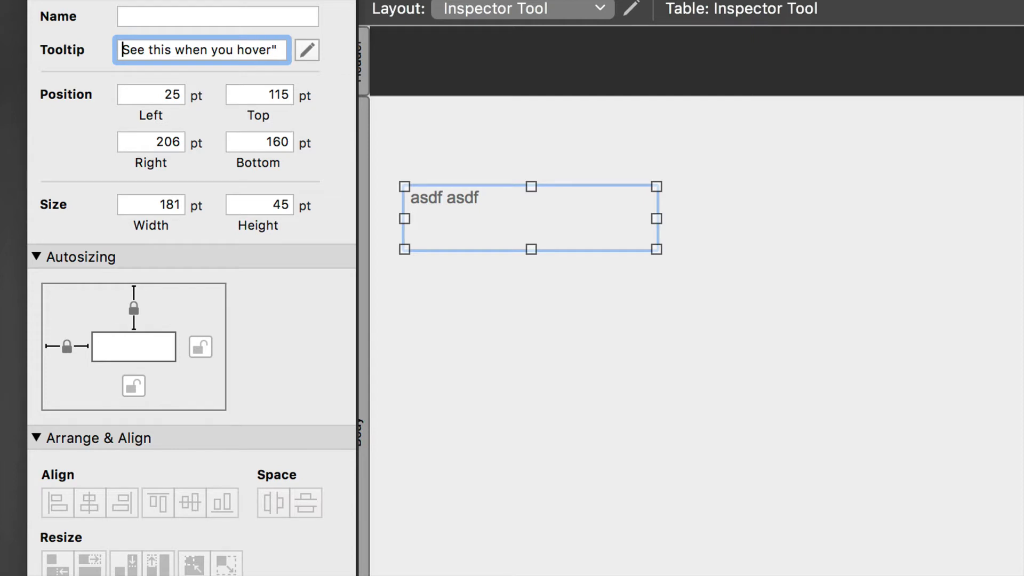
pyautogui.write('"')
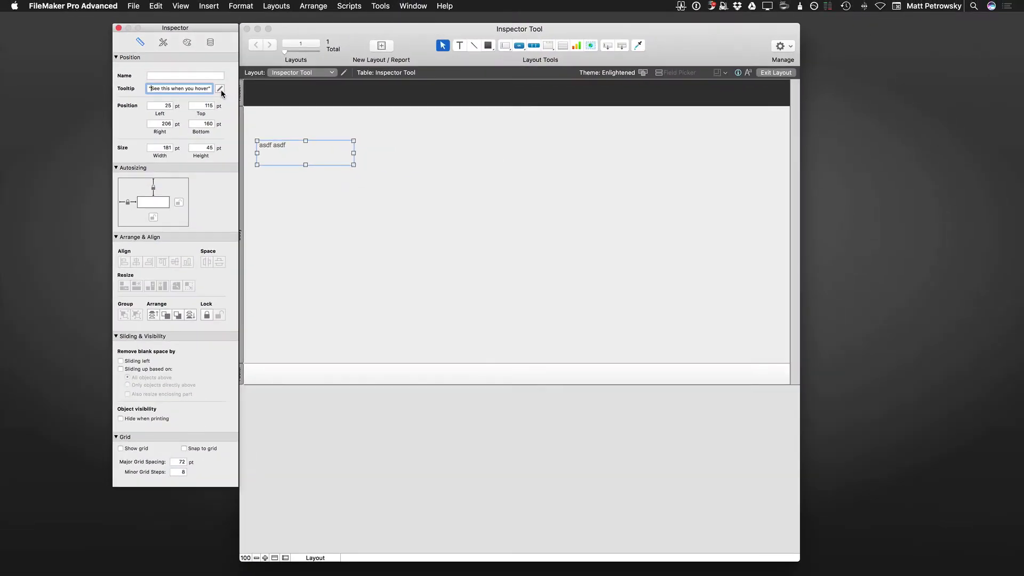
# Open the calculation editor for the tooltip, move it over the layout and shrink its window.
pyautogui.click(219, 88)
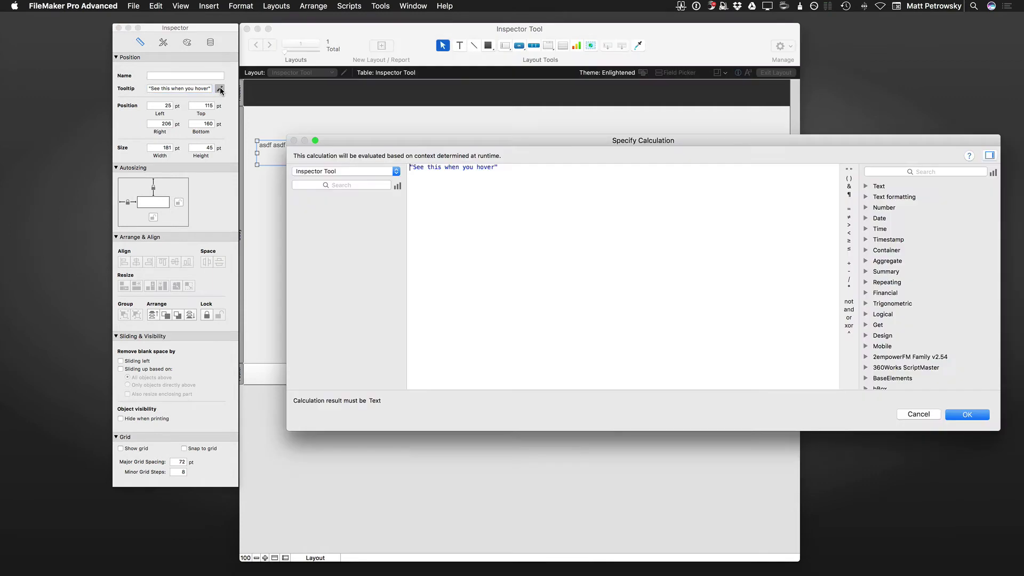
pyautogui.moveTo(559, 132); pyautogui.dragTo(540, 122)
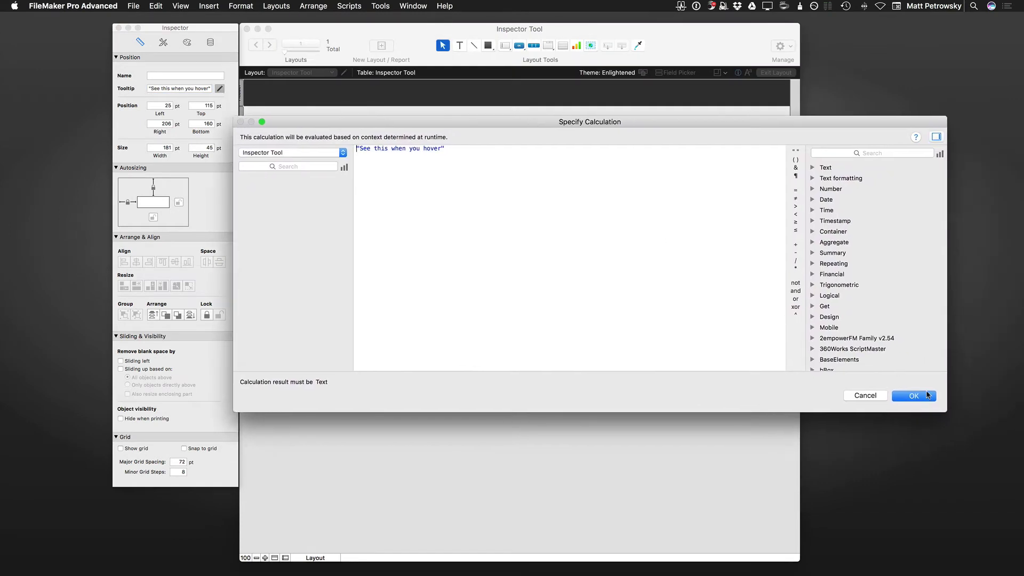
pyautogui.moveTo(944, 410); pyautogui.dragTo(705, 366)
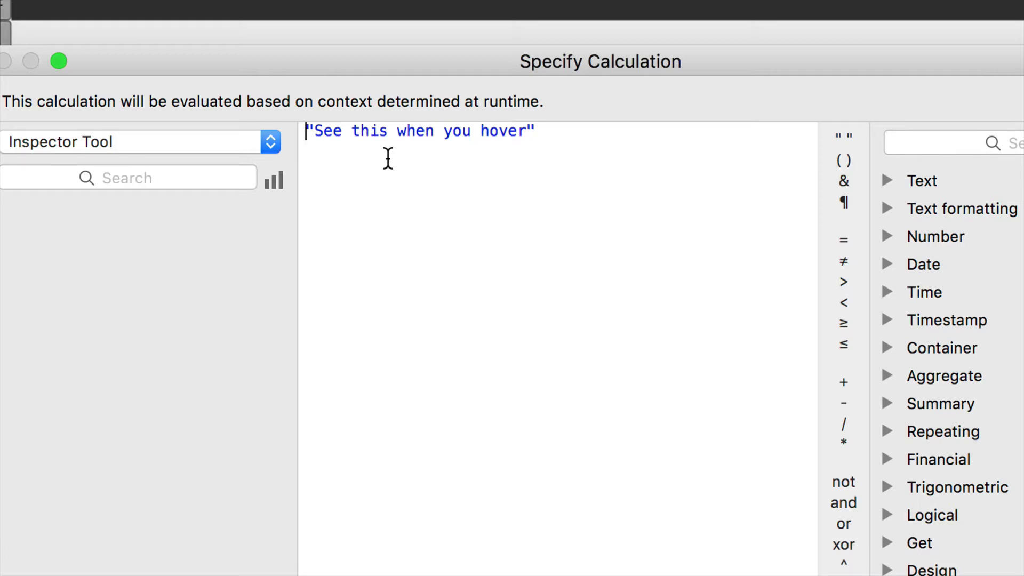
# Replace the tooltip calculation with PluginFunction ( scriptName ; parameter ).
pyautogui.tripleClick(547, 131)
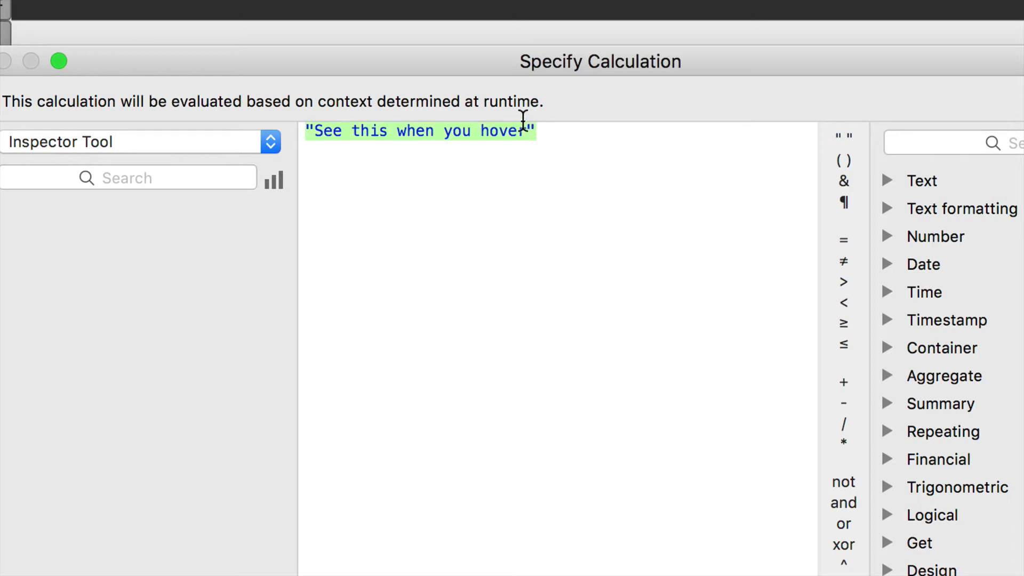
pyautogui.write('P')
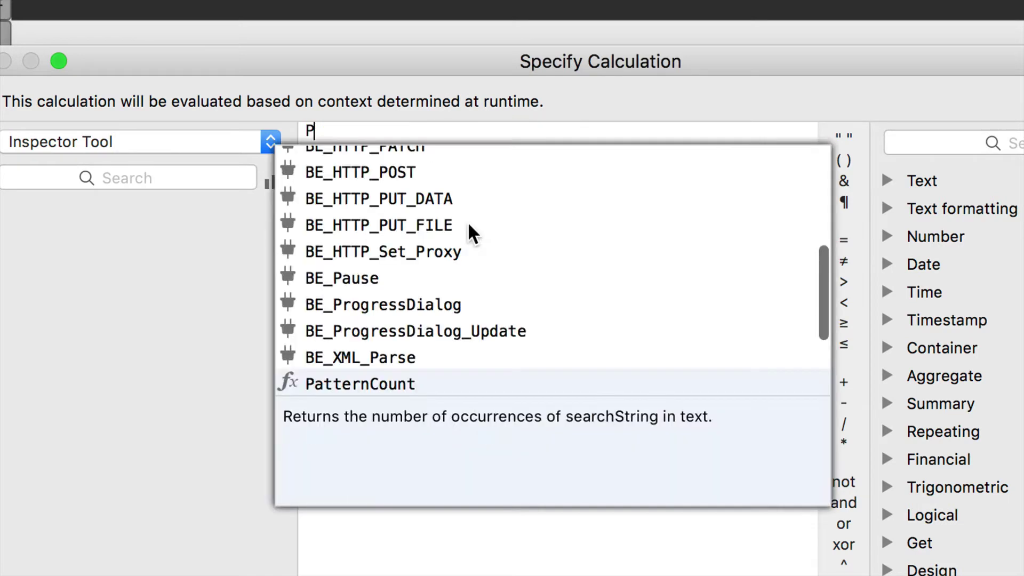
pyautogui.write('luginFunction ( ')
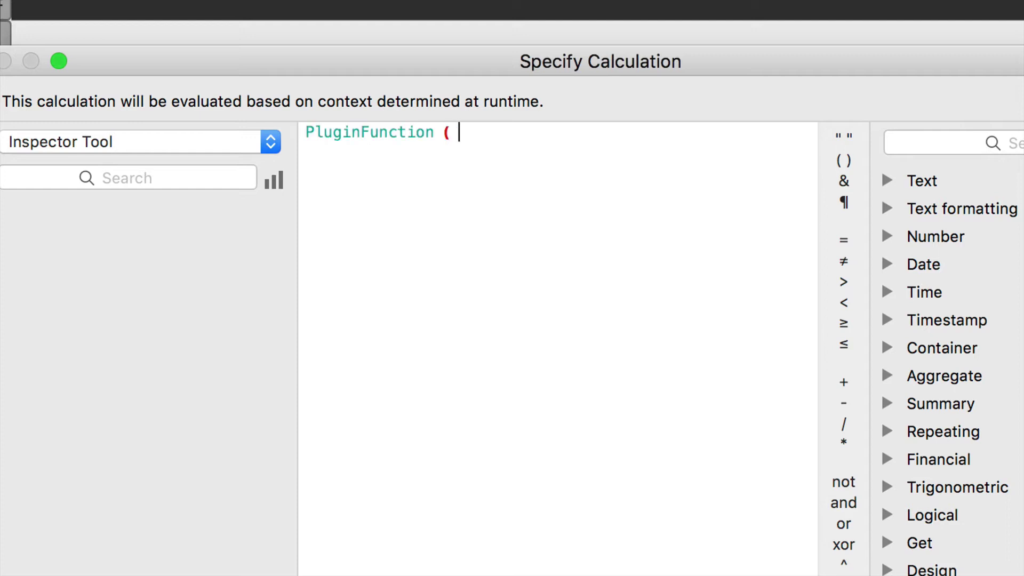
pyautogui.write('scripNam')
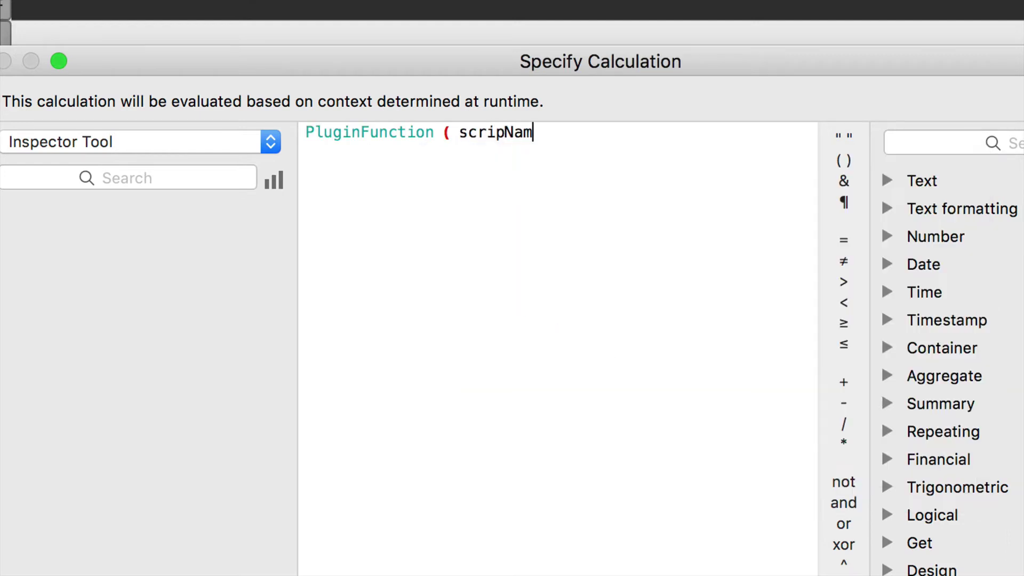
pyautogui.write('e')
pyautogui.press('BackSpace')
pyautogui.press('BackSpace')
pyautogui.press('BackSpace')
pyautogui.press('BackSpace')
pyautogui.write('tName')
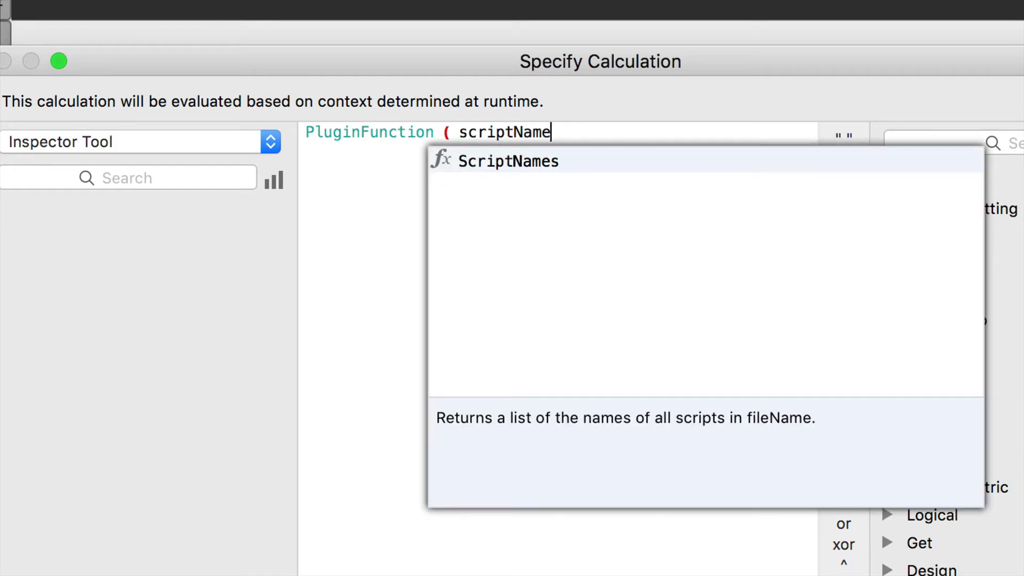
pyautogui.write(' ; paramter')
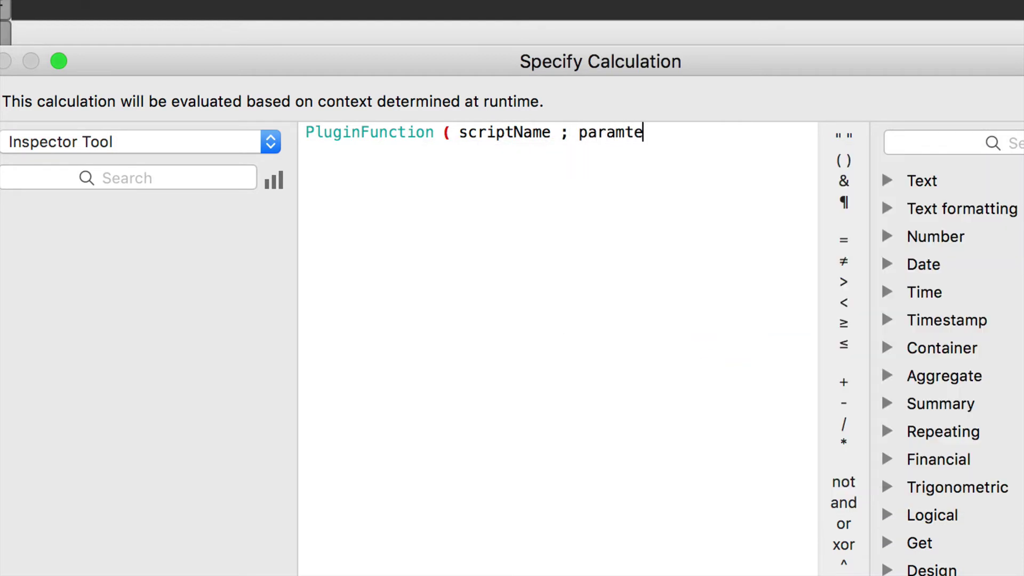
pyautogui.press('BackSpace')
pyautogui.press('BackSpace')
pyautogui.press('BackSpace')
pyautogui.write('eter )')
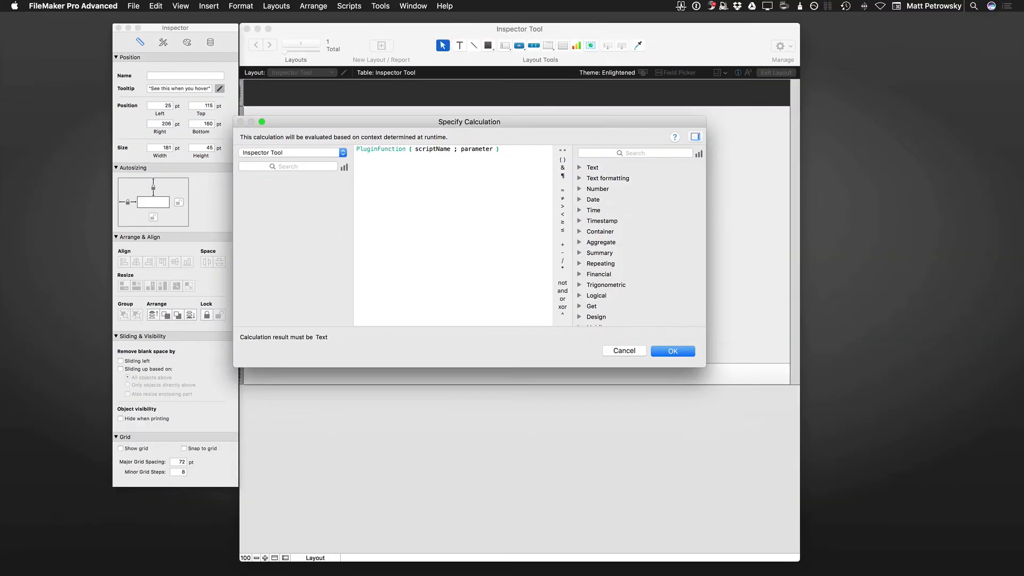
# Clear the plug-in formula and cancel the tooltip calculation edit.
pyautogui.press('super+a')
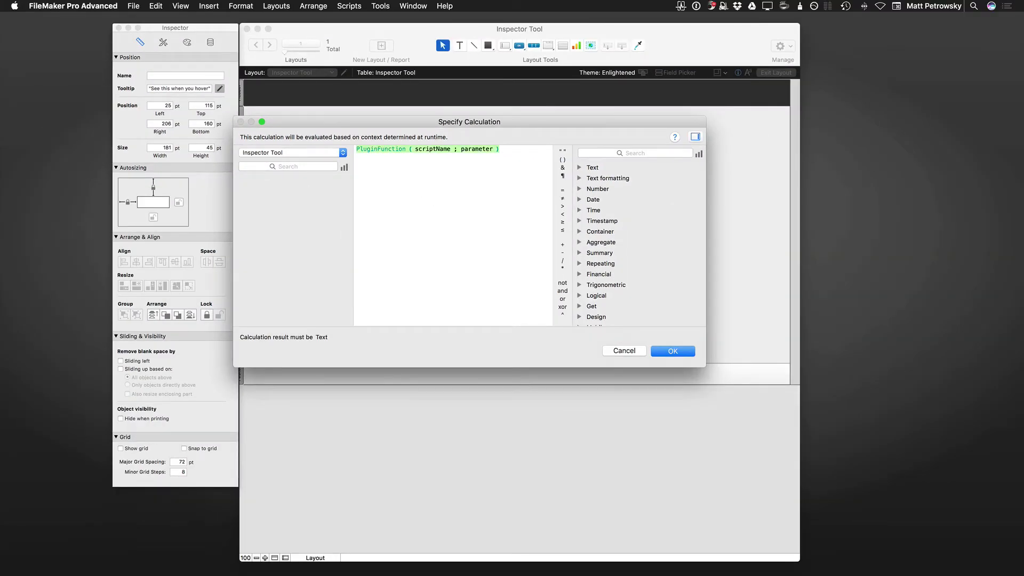
pyautogui.press('BackSpace')
pyautogui.click(629, 353)
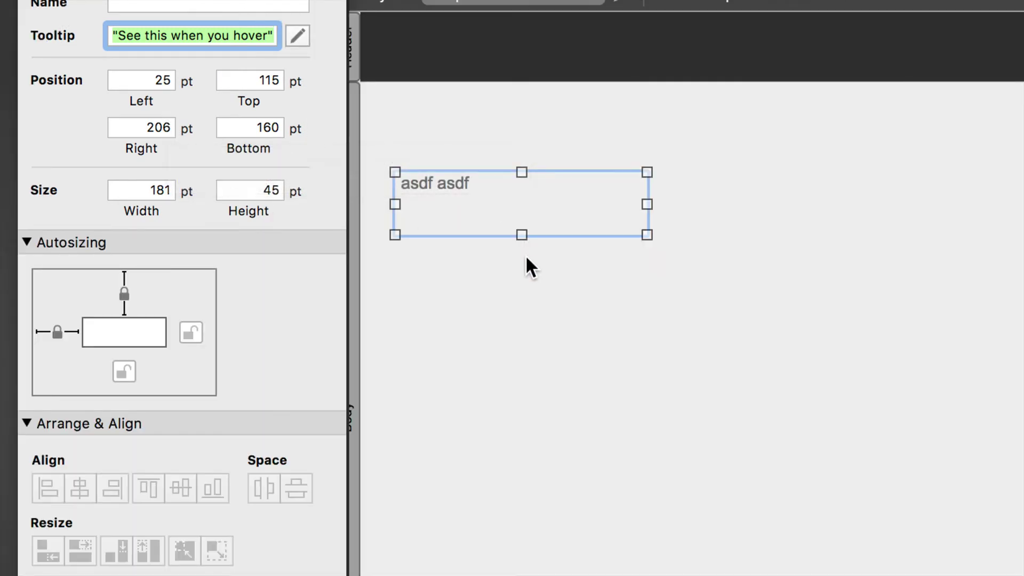
# Move the text box to about 33 pt left and 96 pt top, and place a copy at about 159 pt left and 215 pt top.
pyautogui.moveTo(488, 215); pyautogui.dragTo(500, 188)
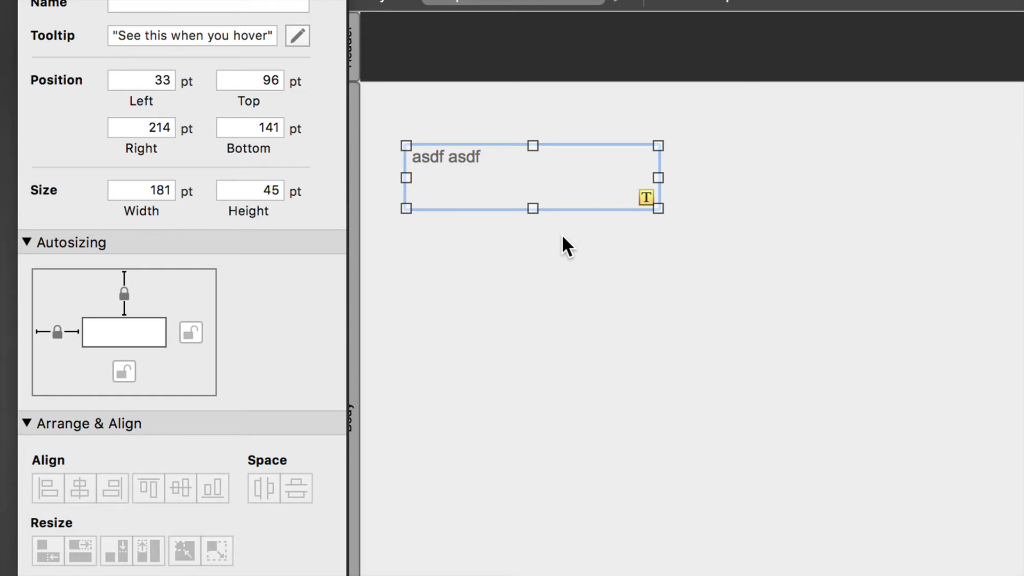
pyautogui.moveTo(546, 196); pyautogui.dragTo(698, 366)
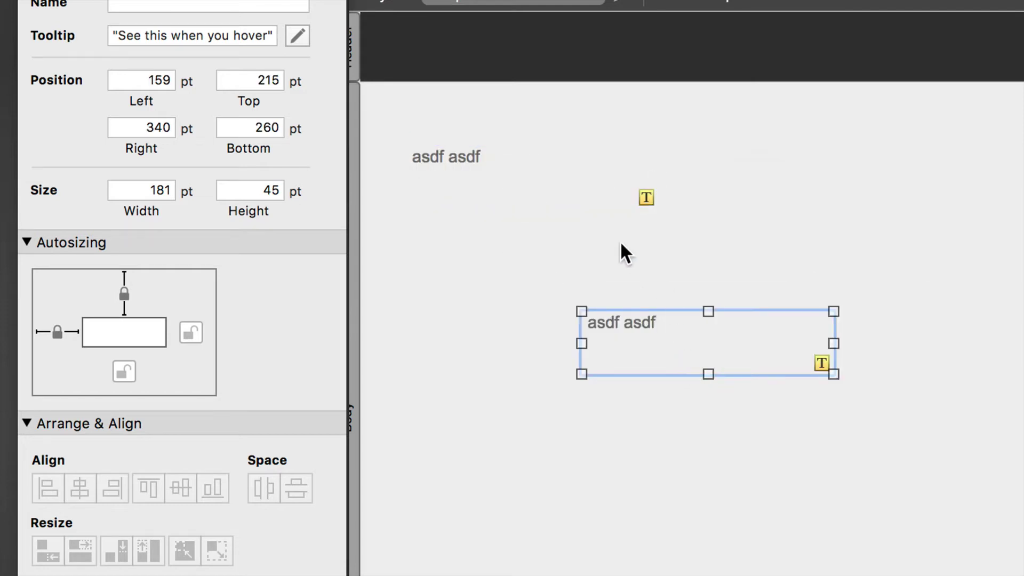
# Select the original and the copied text box in turn to compare their Inspector values.
pyautogui.click(560, 177)
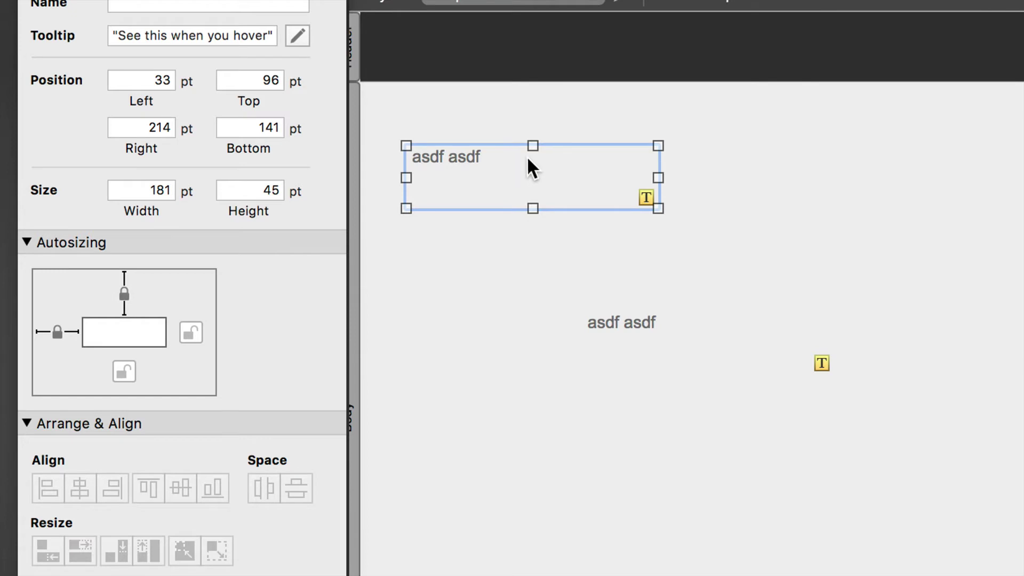
pyautogui.click(679, 332)
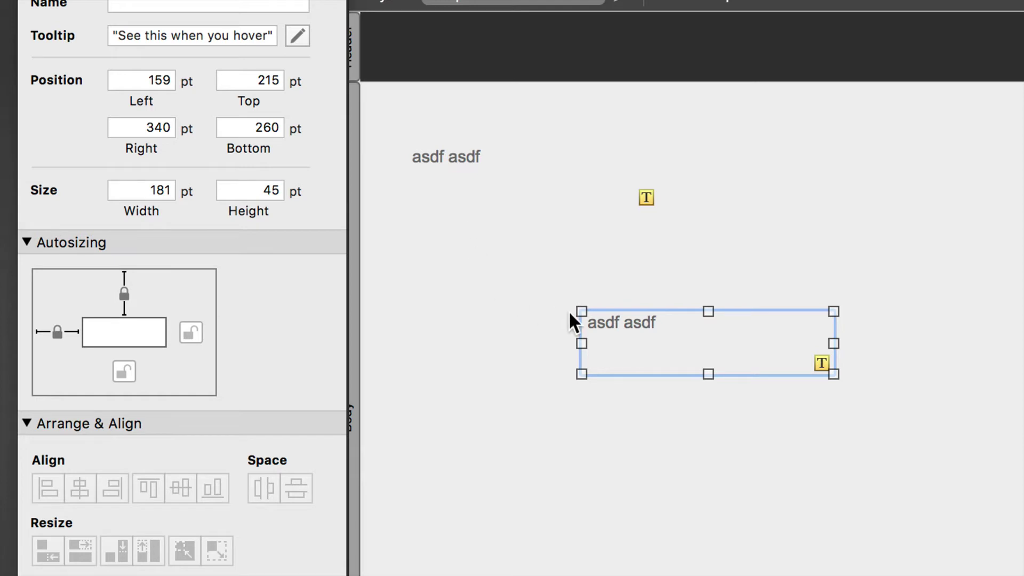
pyautogui.click(467, 170)
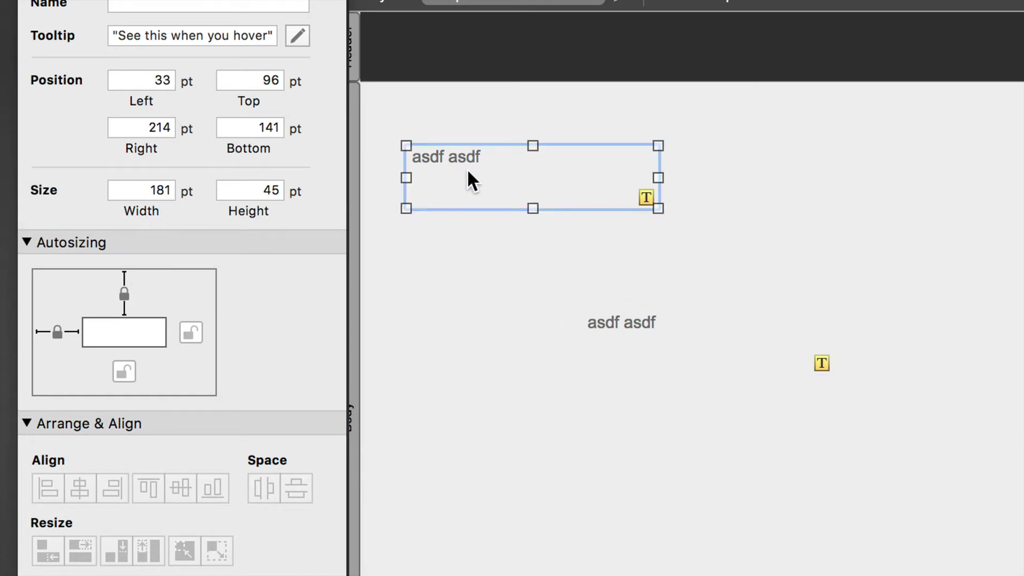
# Check the original text box's left position, and set the copied text box's left position to 33 pt to match.
pyautogui.click(143, 75)
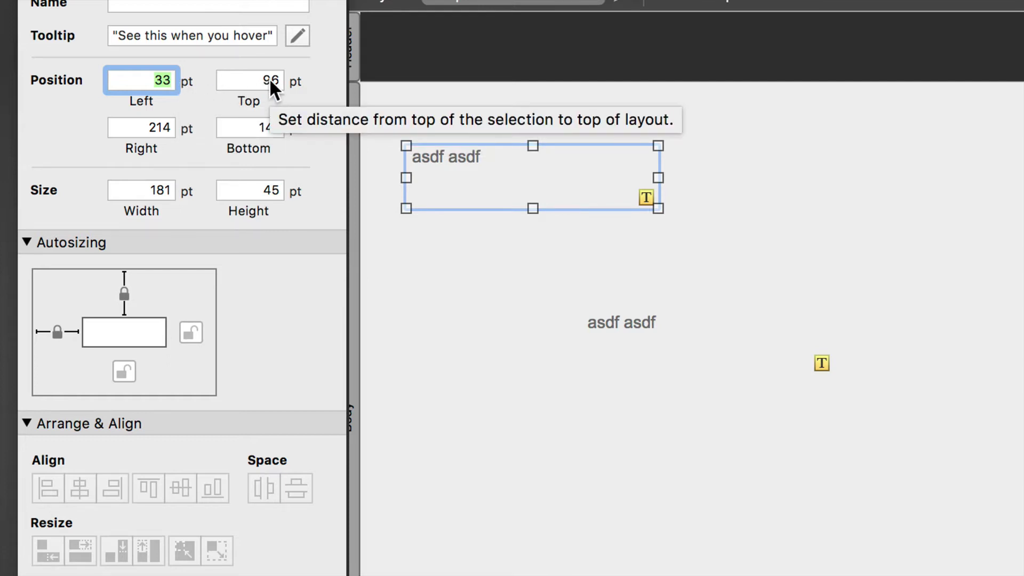
pyautogui.click(674, 308)
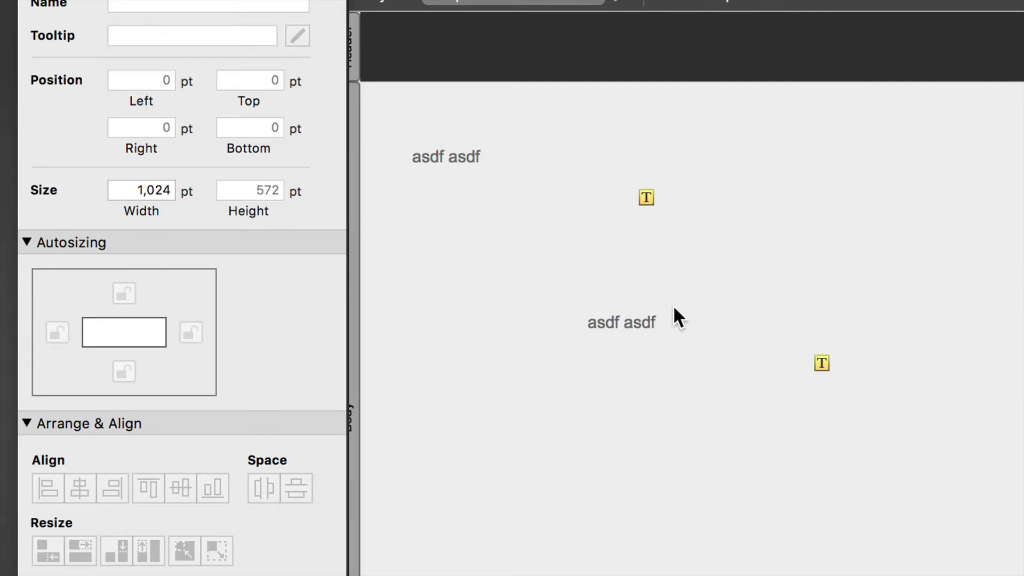
pyautogui.click(685, 338)
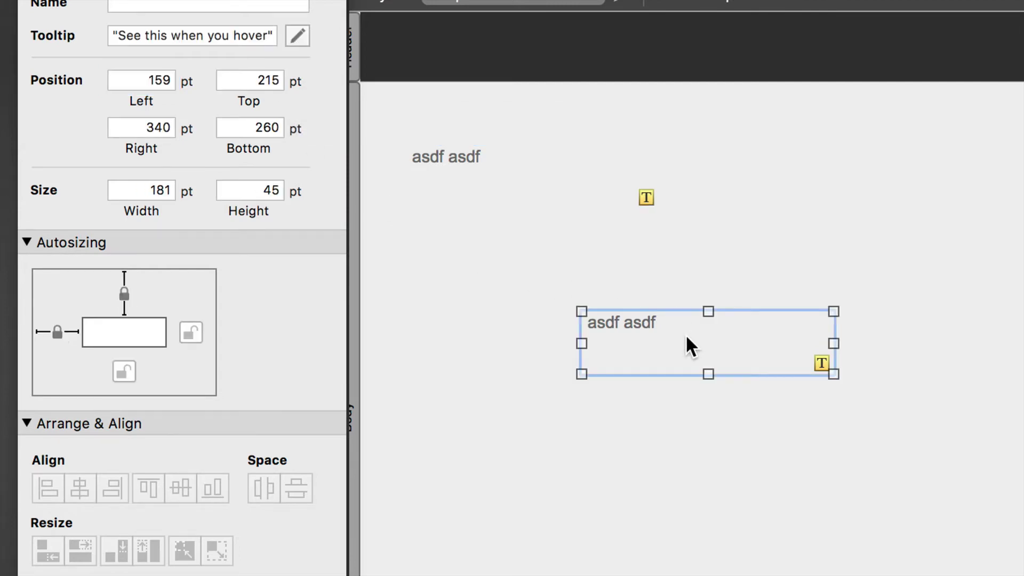
pyautogui.click(148, 78)
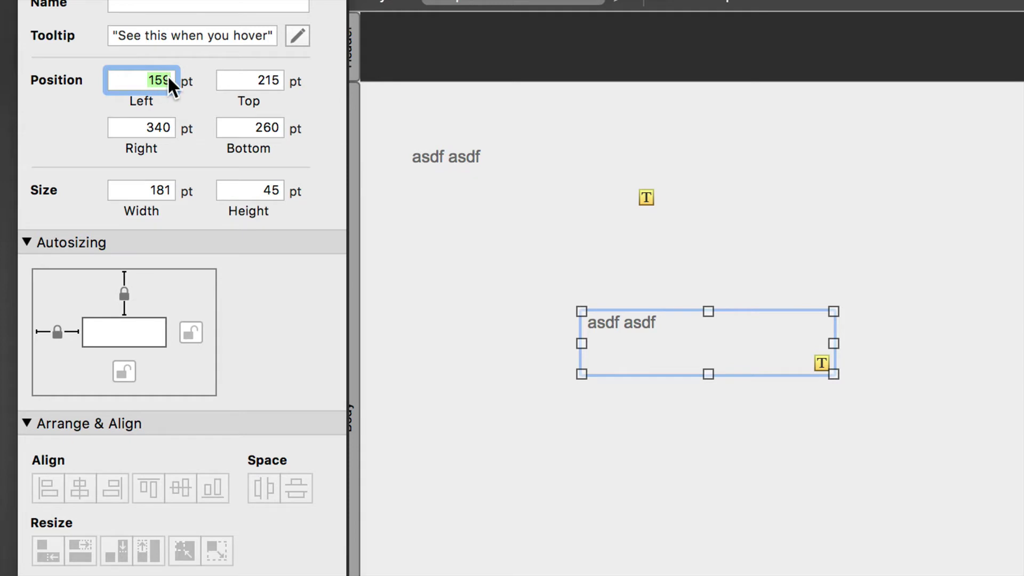
pyautogui.write('33')
pyautogui.press('Return')
pyautogui.press('Tab')
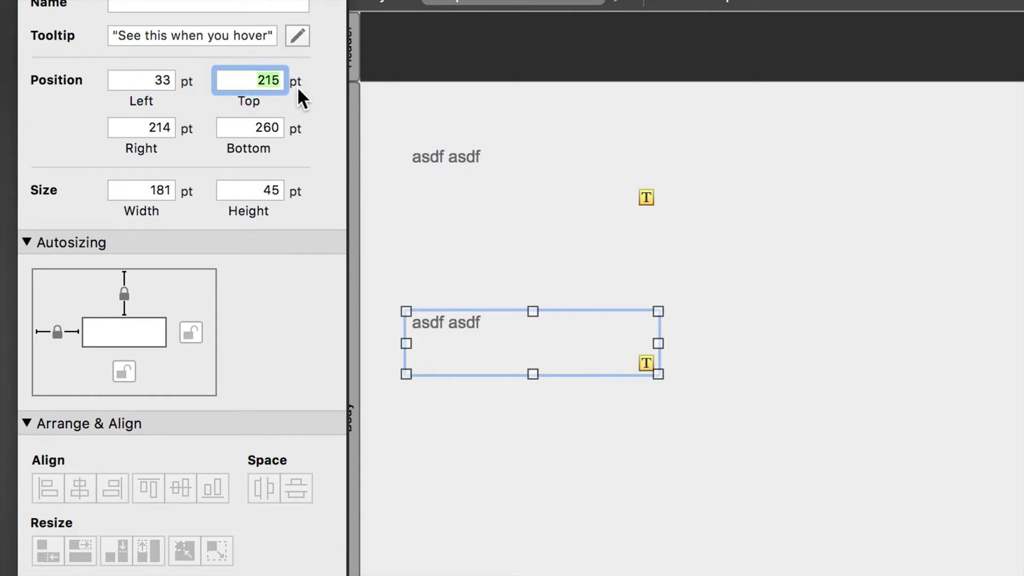
# Set the copied text box's top position to 69 pt, and correct it to 96 pt to match the original.
pyautogui.write('69')
pyautogui.press('Tab')
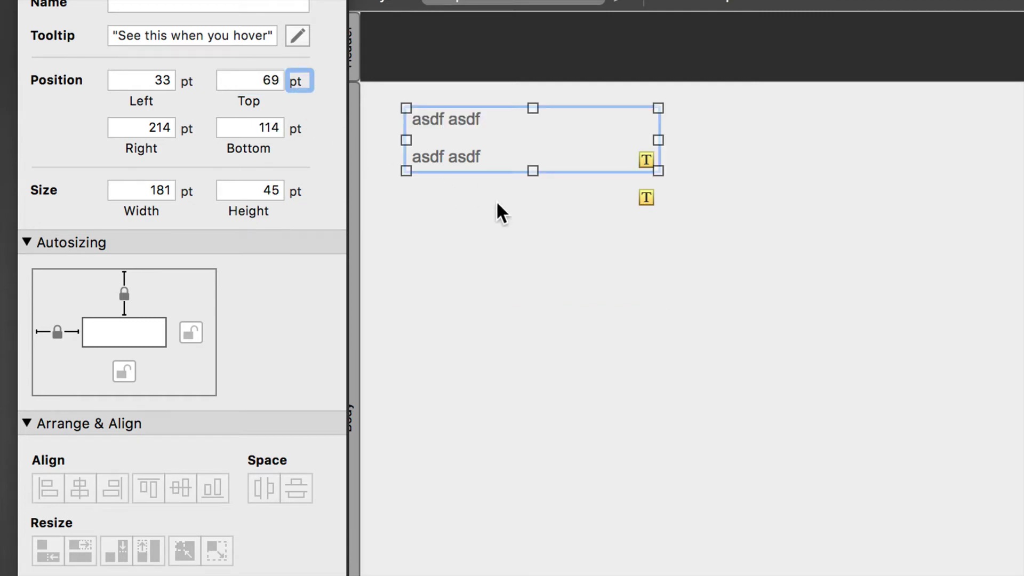
pyautogui.moveTo(252, 83); pyautogui.dragTo(299, 91)
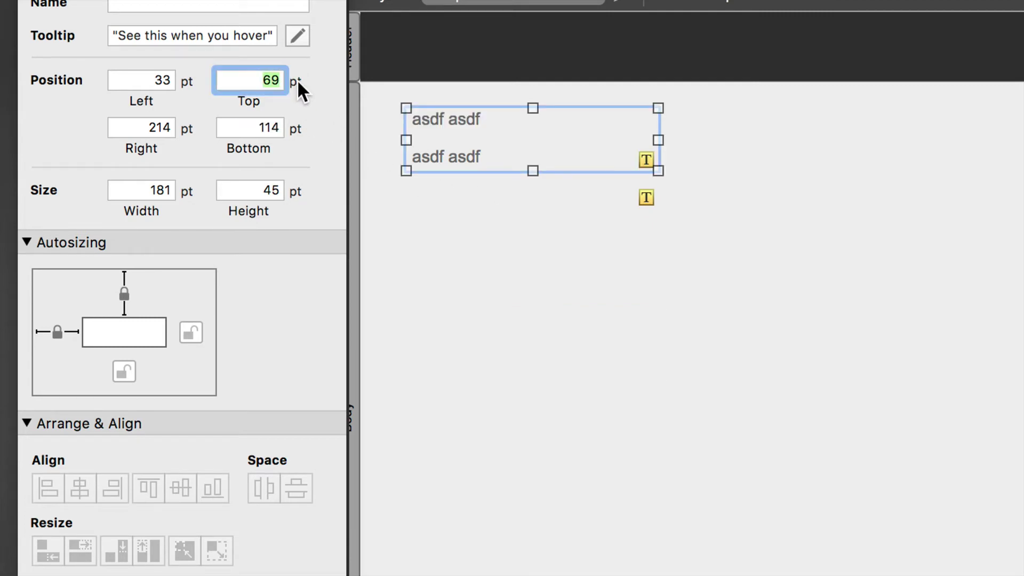
pyautogui.write('96')
pyautogui.press('Tab')
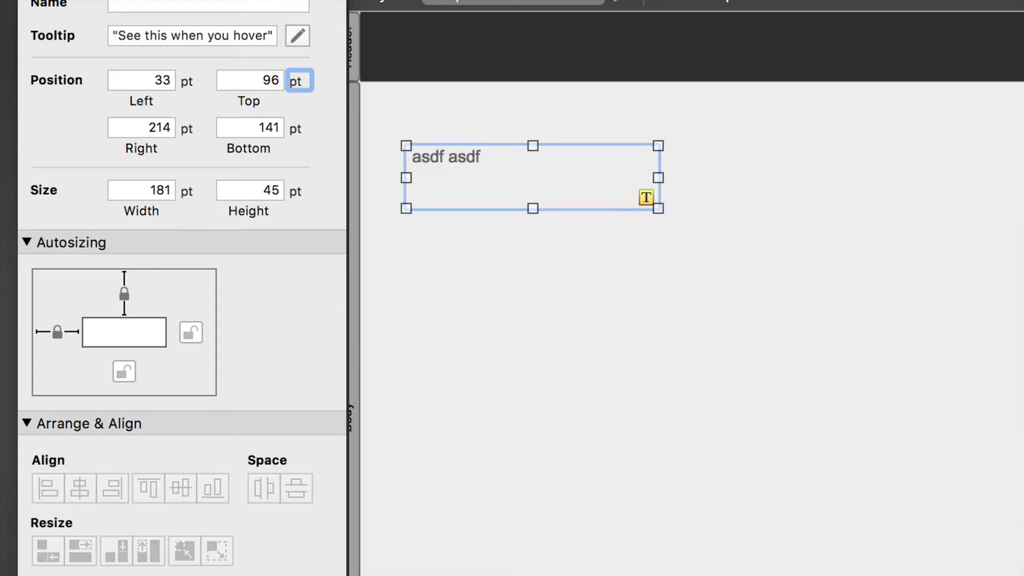
# Move the copied text box off the original to about 83 pt left and 177 pt top.
pyautogui.click(498, 251)
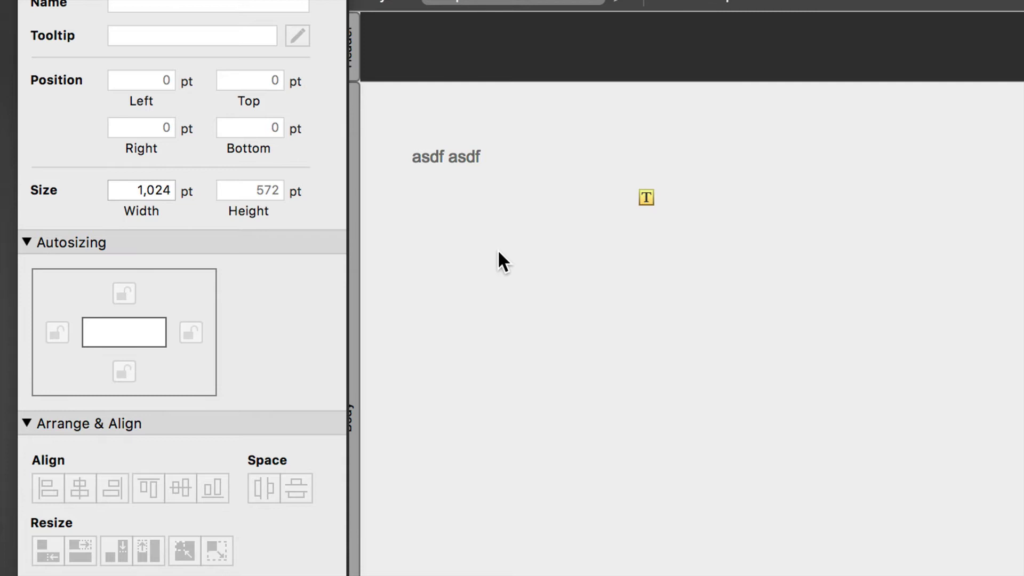
pyautogui.moveTo(493, 177); pyautogui.dragTo(563, 291)
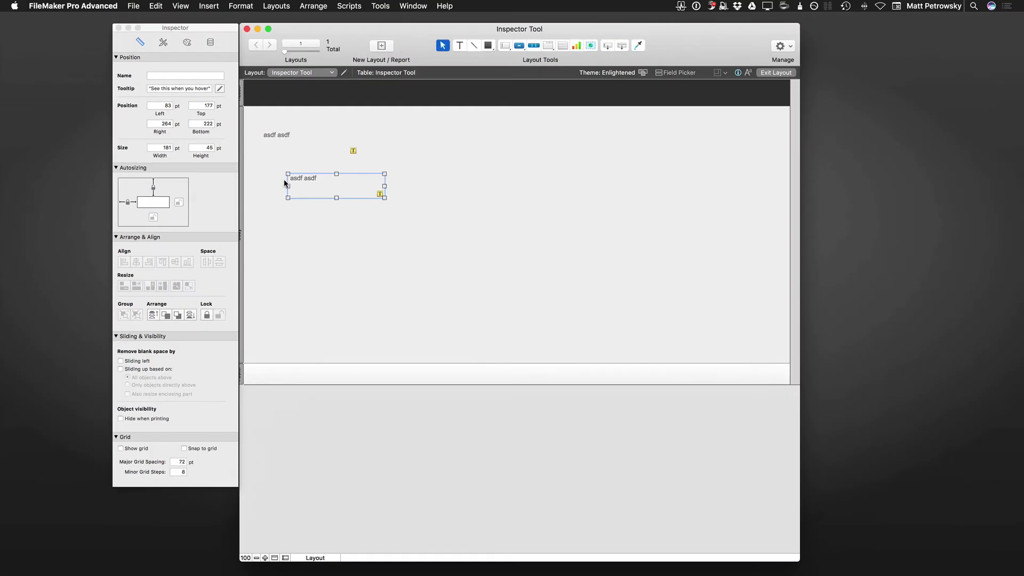
pyautogui.hscroll(1, 273, 214)
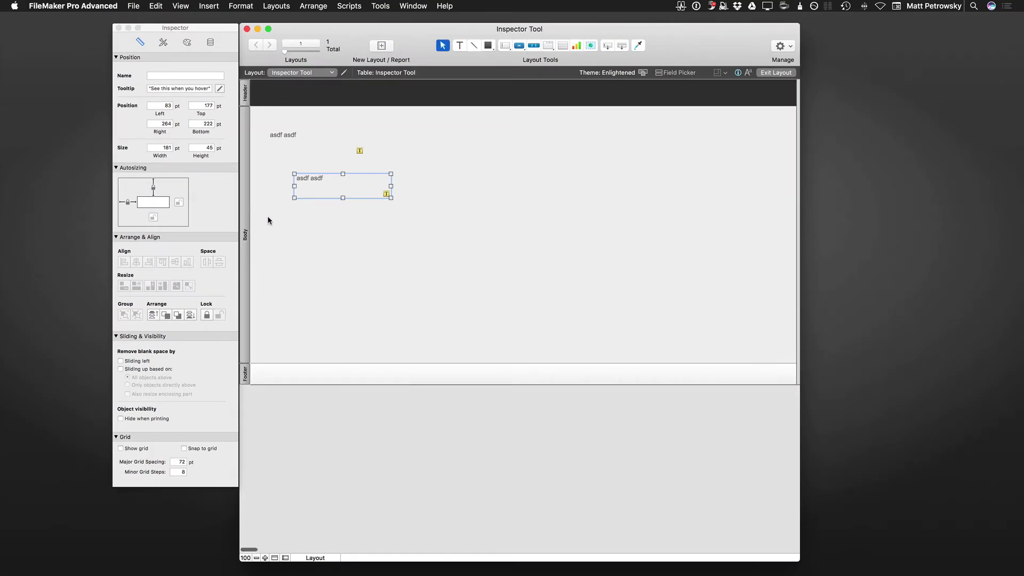
# Set the Body part's height to 1 pt.
pyautogui.click(245, 233)
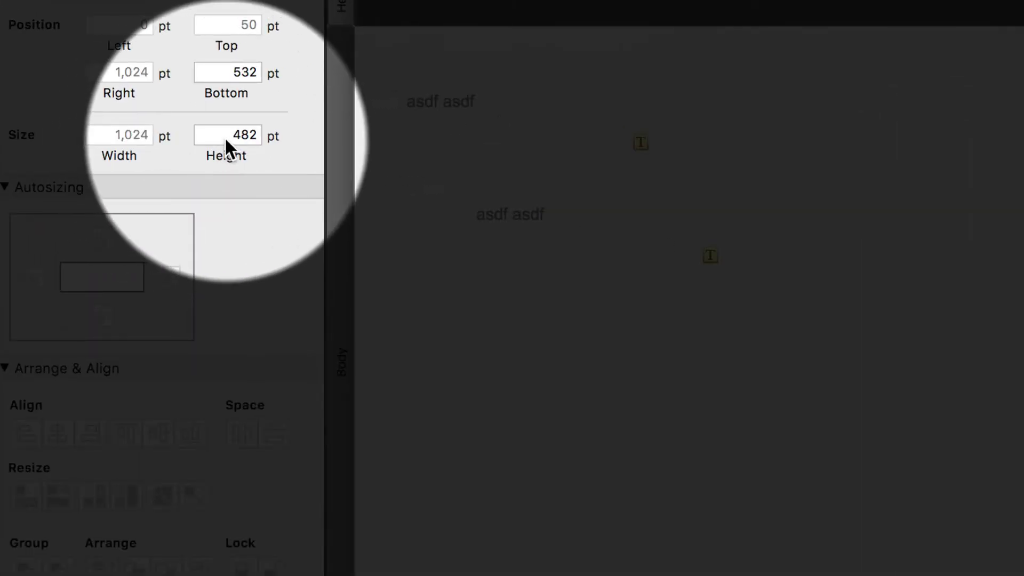
pyautogui.moveTo(225, 132); pyautogui.dragTo(255, 133)
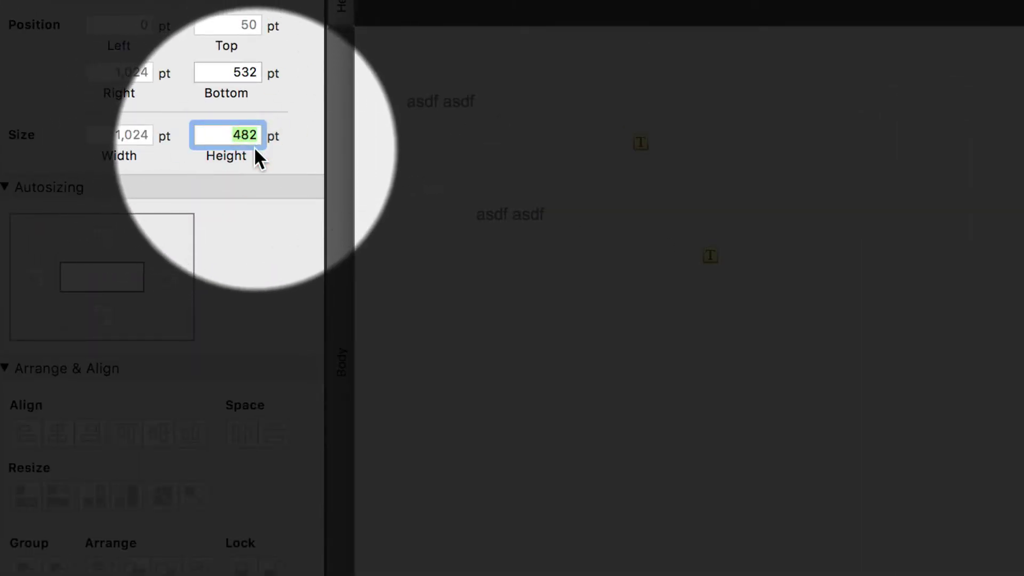
pyautogui.write('1')
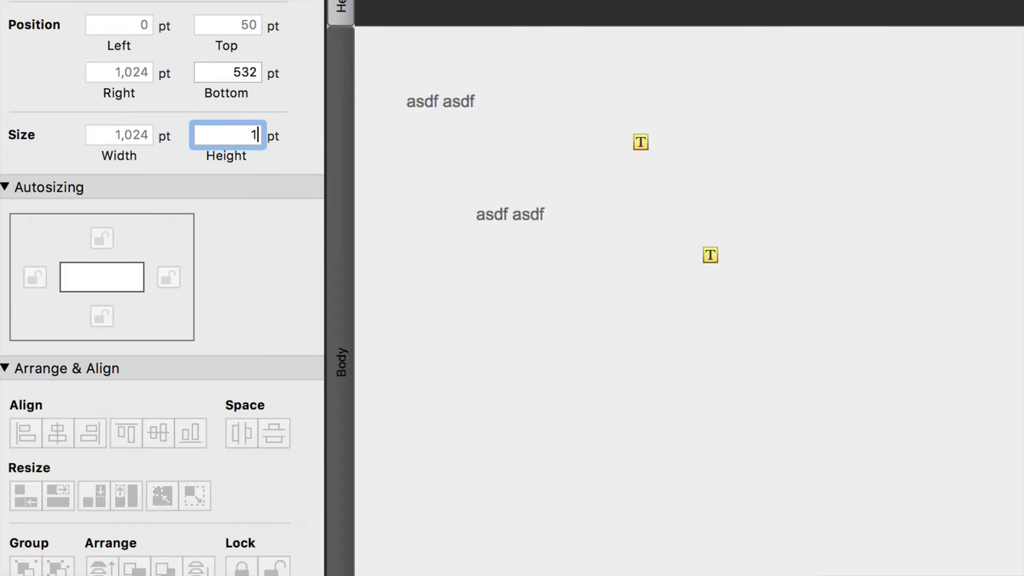
pyautogui.press('Return')
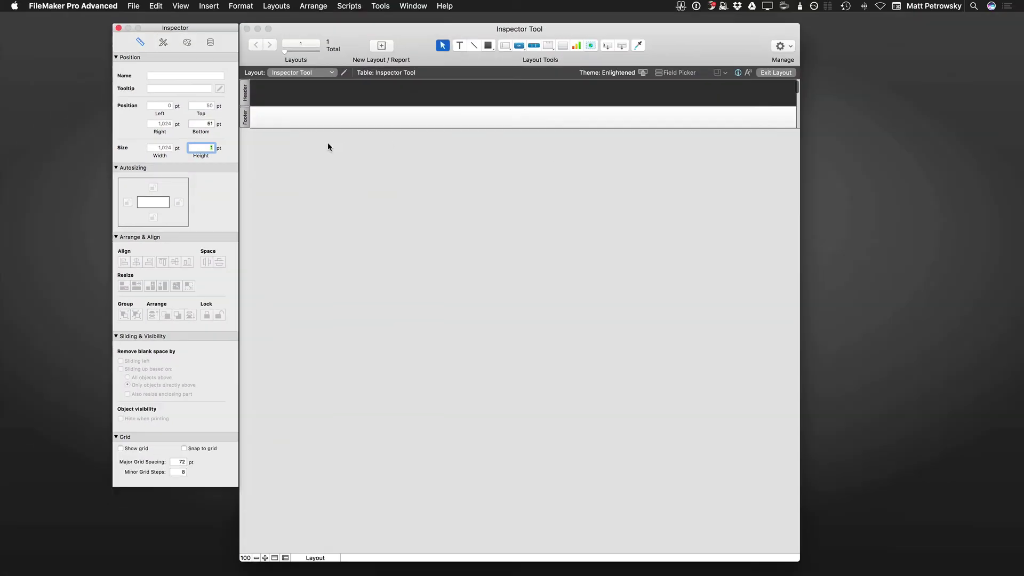
# Enlarge the collapsed Body part by pulling its boundary down, and undo both Body height changes.
pyautogui.moveTo(256, 106); pyautogui.dragTo(272, 263)
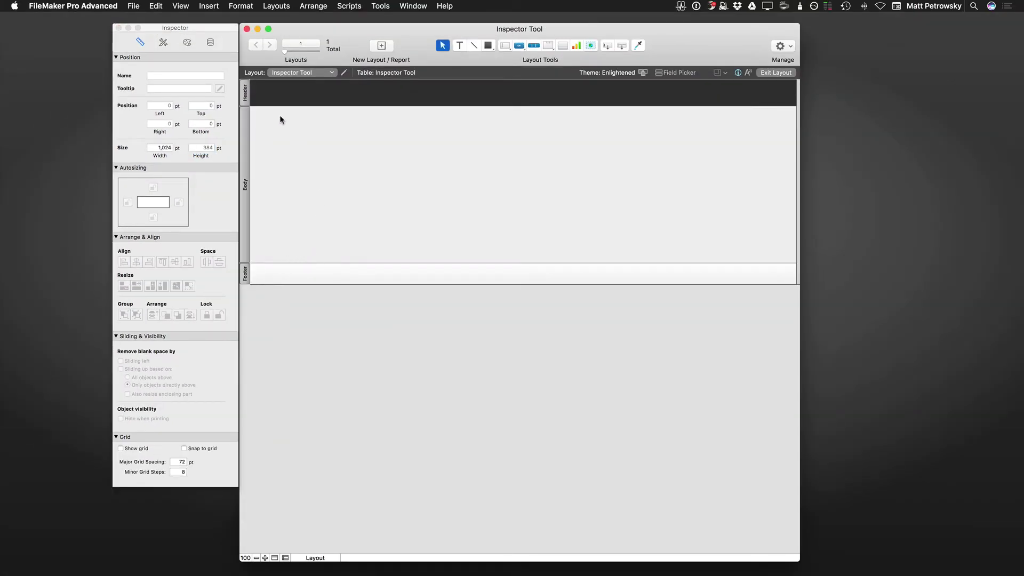
pyautogui.press('super+z')
pyautogui.press('super+z')
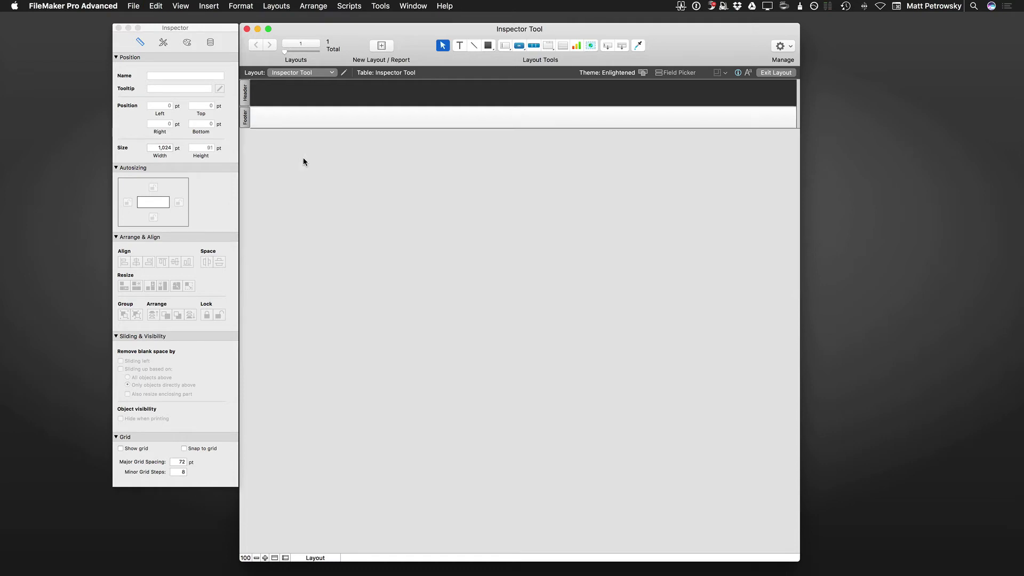
# Examine the position and size values with both text boxes selected, and with only the copied one selected.
pyautogui.click(297, 155)
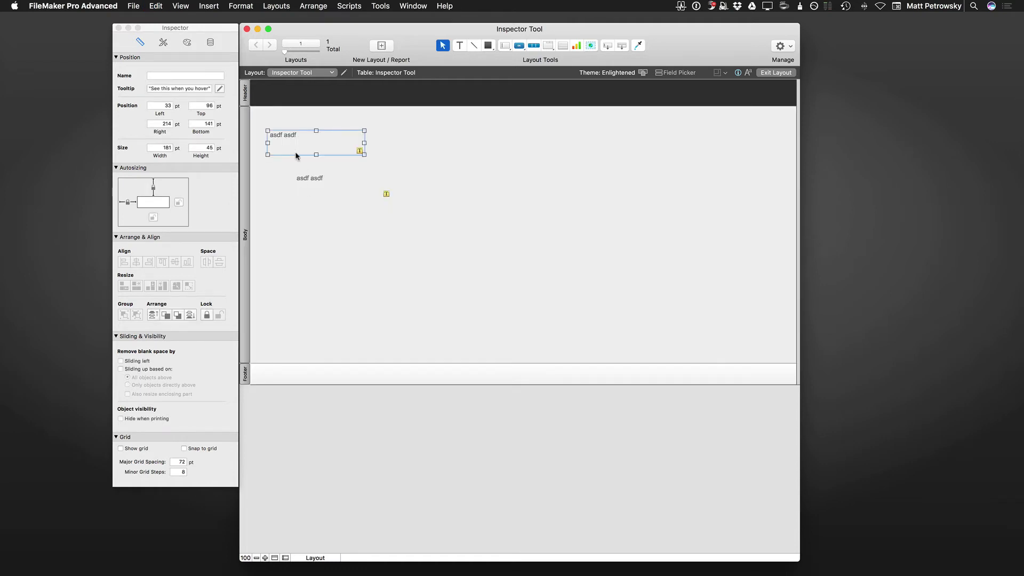
pyautogui.keyDown('shift'); pyautogui.click(308, 181); pyautogui.keyUp('shift')
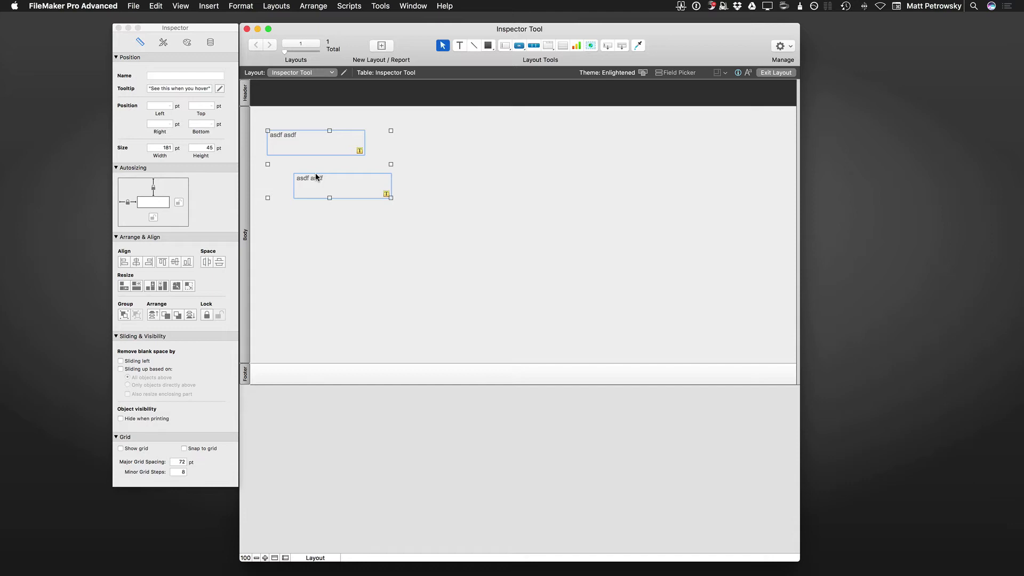
pyautogui.click(417, 186)
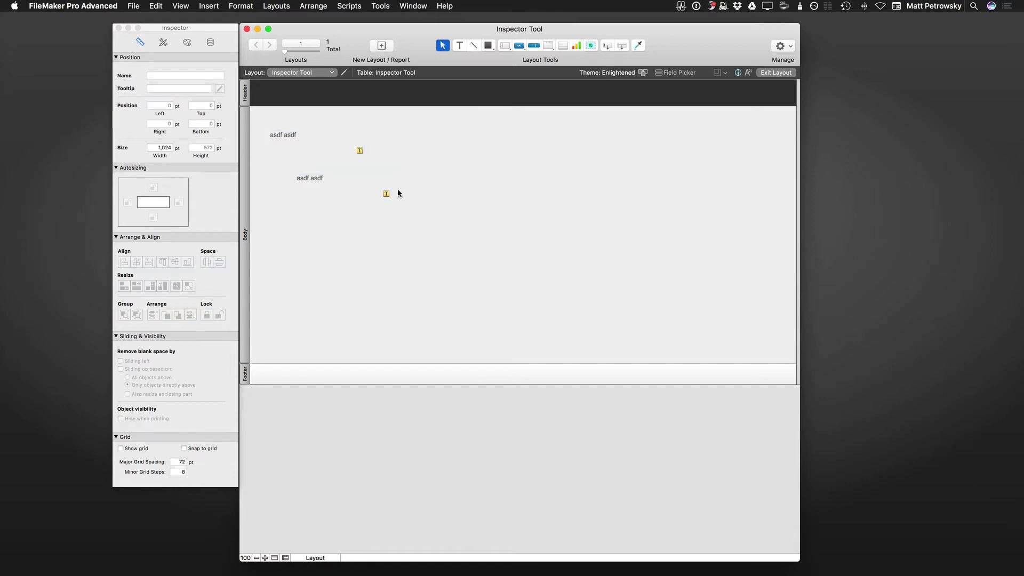
pyautogui.click(335, 184)
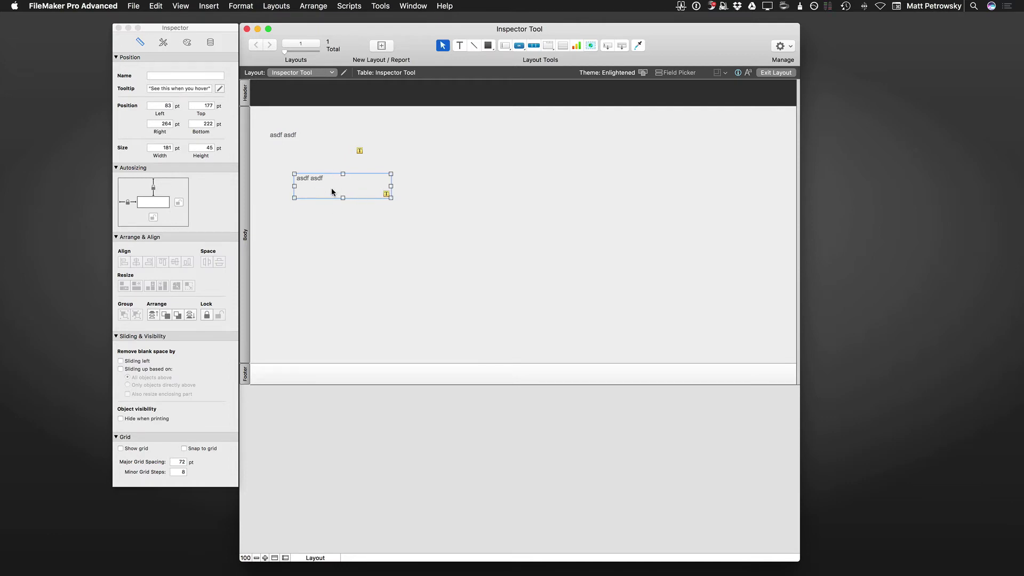
# Shorten the Body part by moving its lower boundary up, and extend it again to a height of about 399 pt.
pyautogui.click(246, 156)
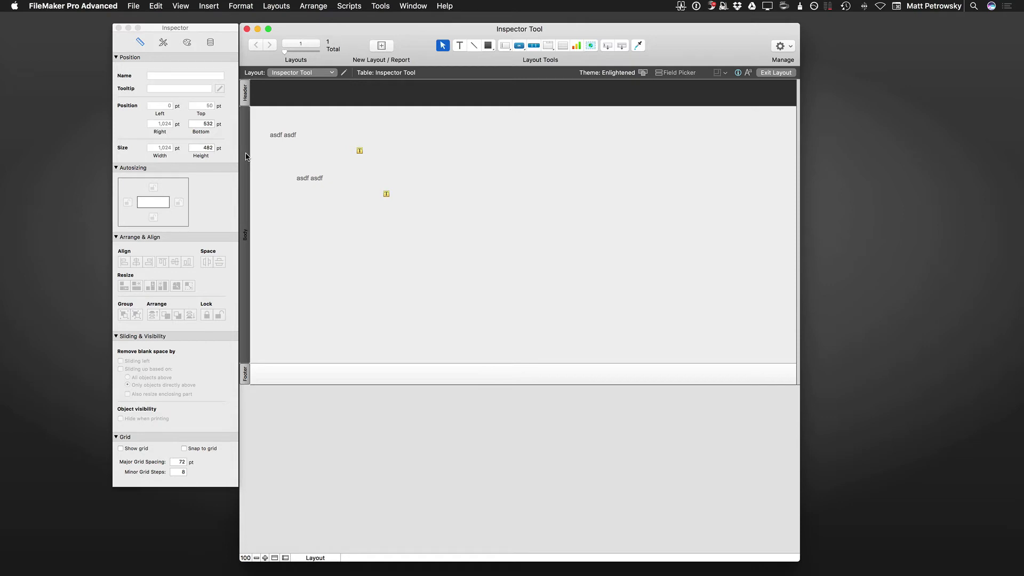
pyautogui.moveTo(292, 363); pyautogui.dragTo(305, 267)
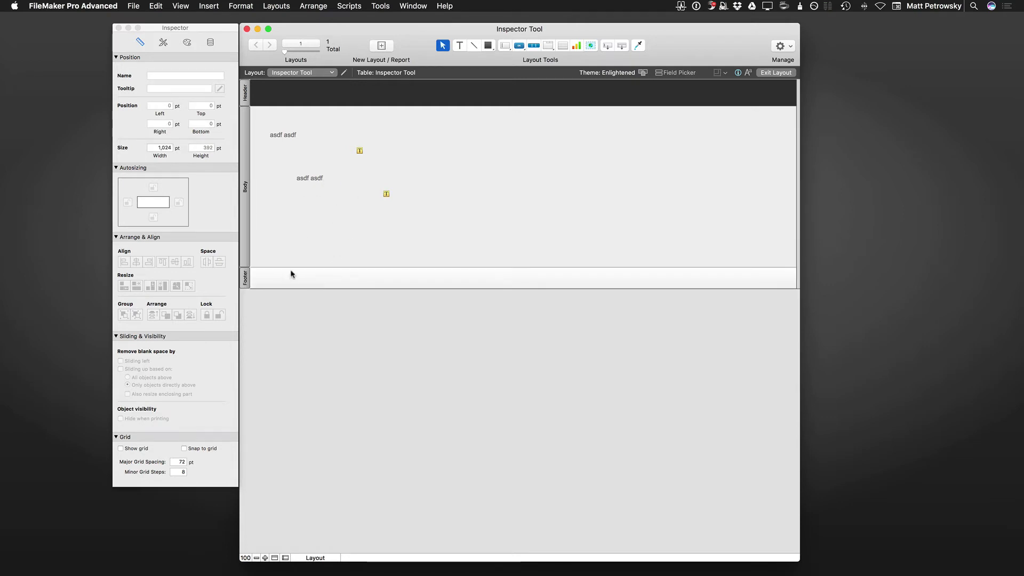
pyautogui.moveTo(290, 268); pyautogui.dragTo(293, 319)
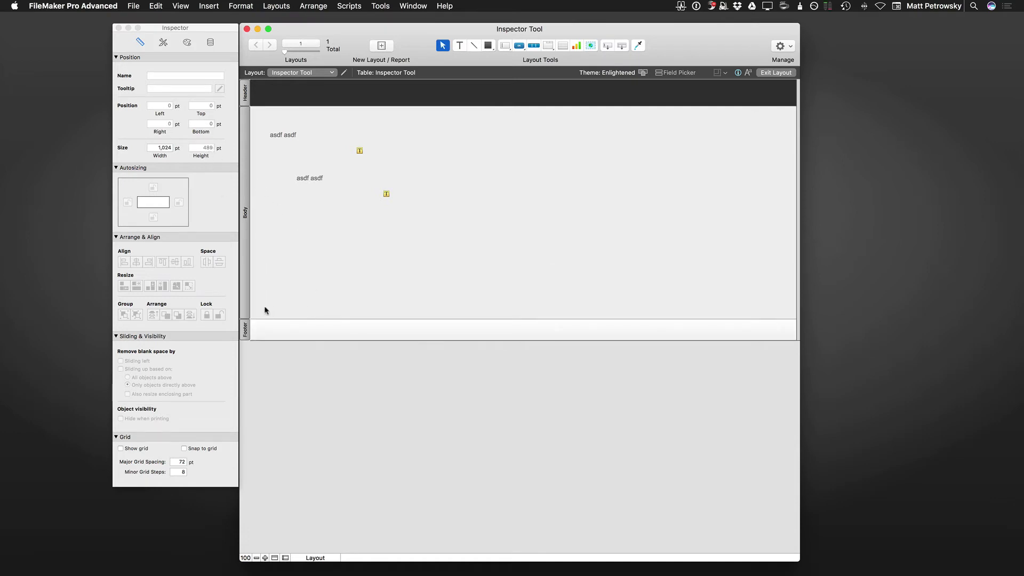
# Set the Body part's height to 400.435221 pt.
pyautogui.click(246, 286)
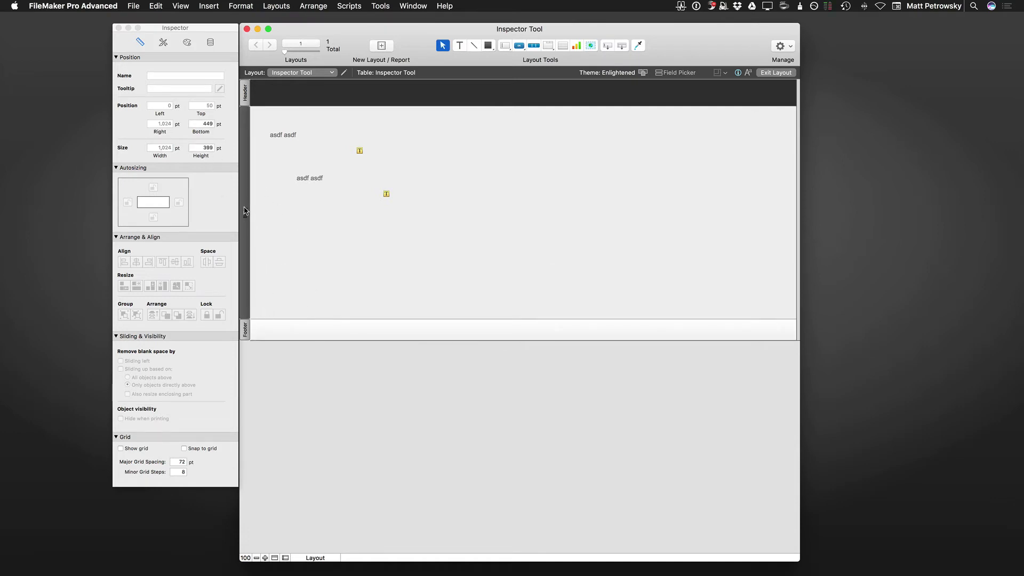
pyautogui.click(205, 149)
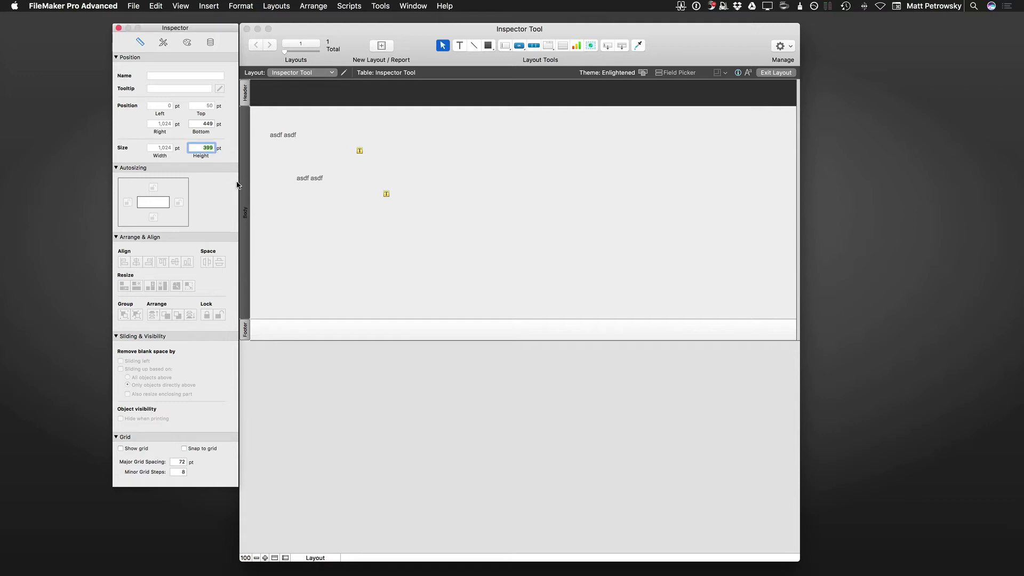
pyautogui.write('400.435221')
pyautogui.press('Tab')
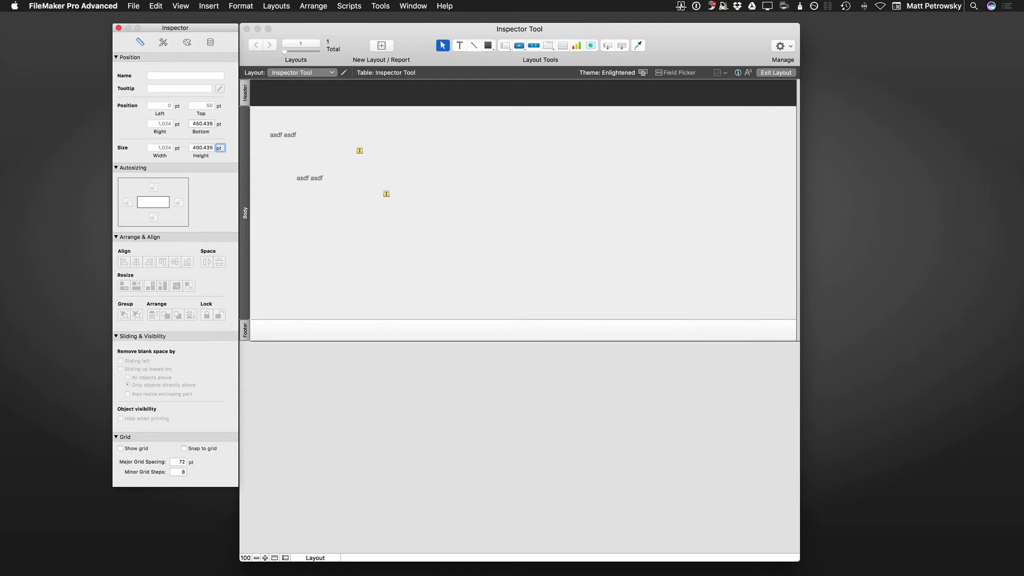
# Select the copied and the original text boxes alternately to check their position values.
pyautogui.click(311, 243)
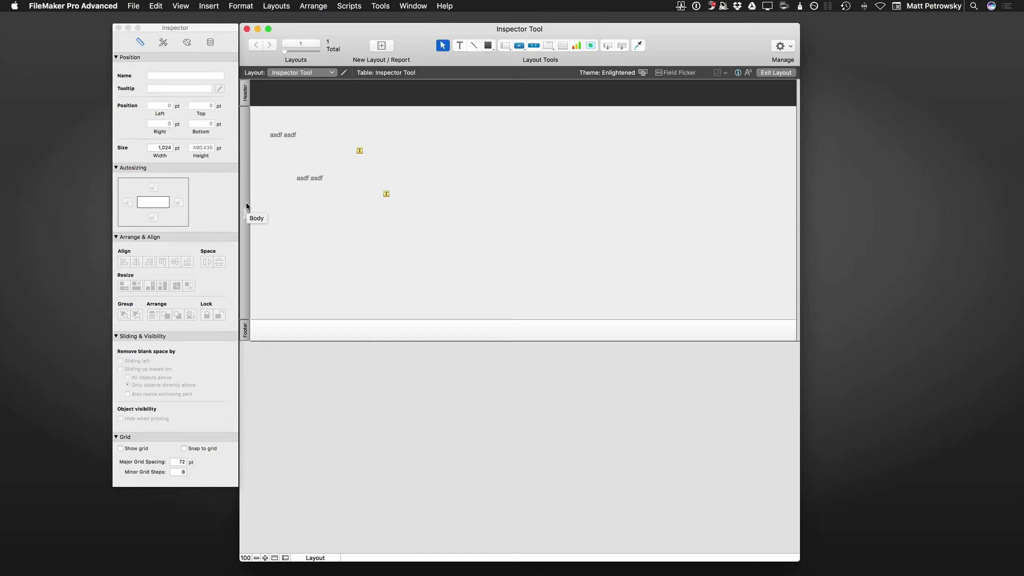
pyautogui.click(318, 186)
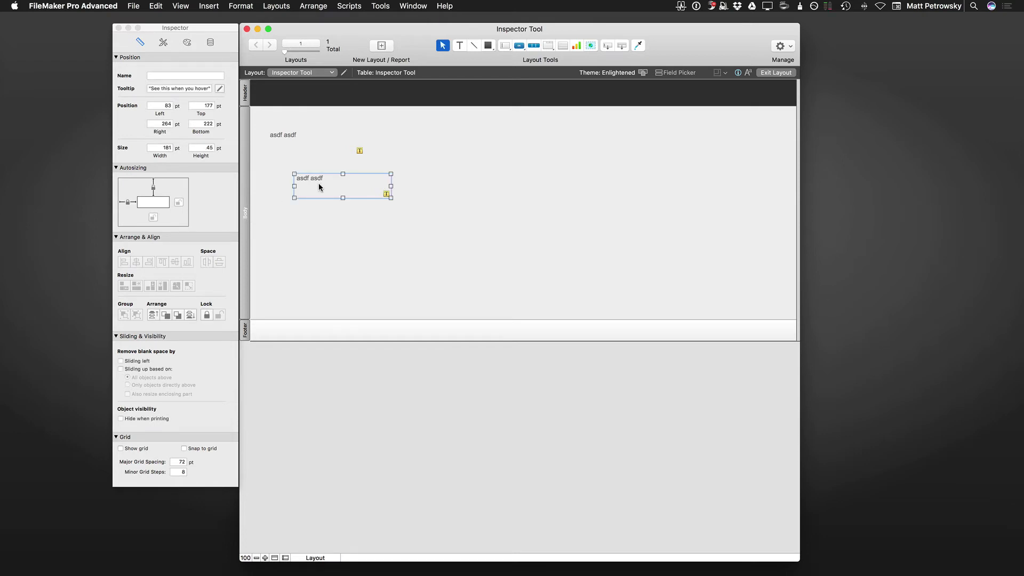
pyautogui.moveTo(318, 179); pyautogui.dragTo(299, 138)
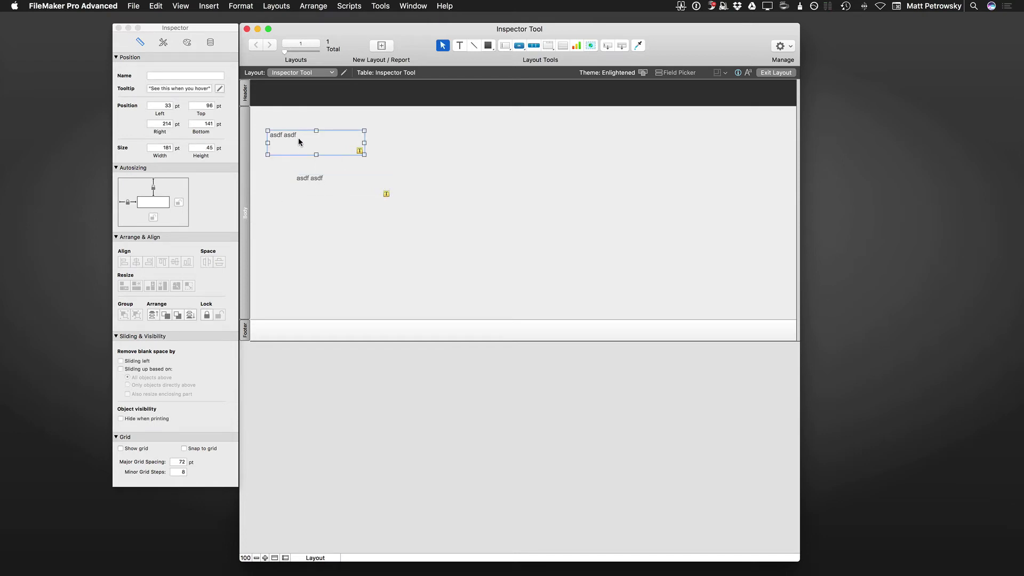
pyautogui.press('super+z')
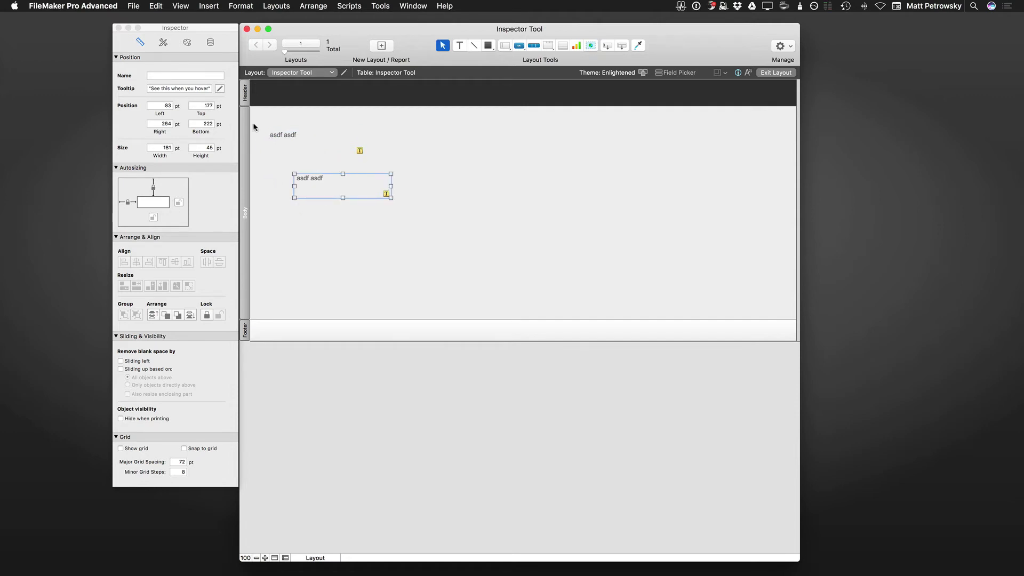
# Set the Header part's height to 88 pt.
pyautogui.click(245, 99)
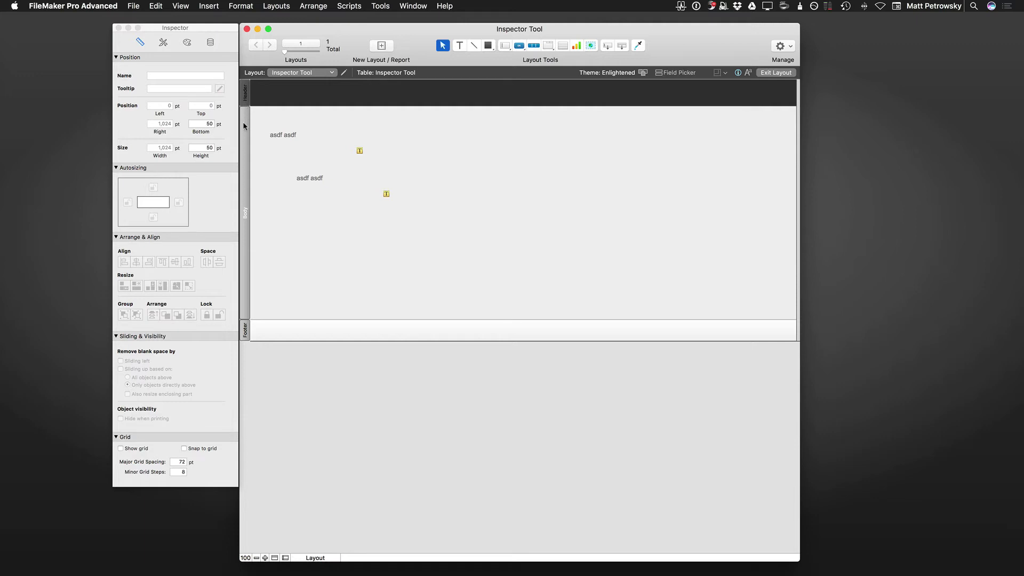
pyautogui.moveTo(203, 149); pyautogui.dragTo(219, 153)
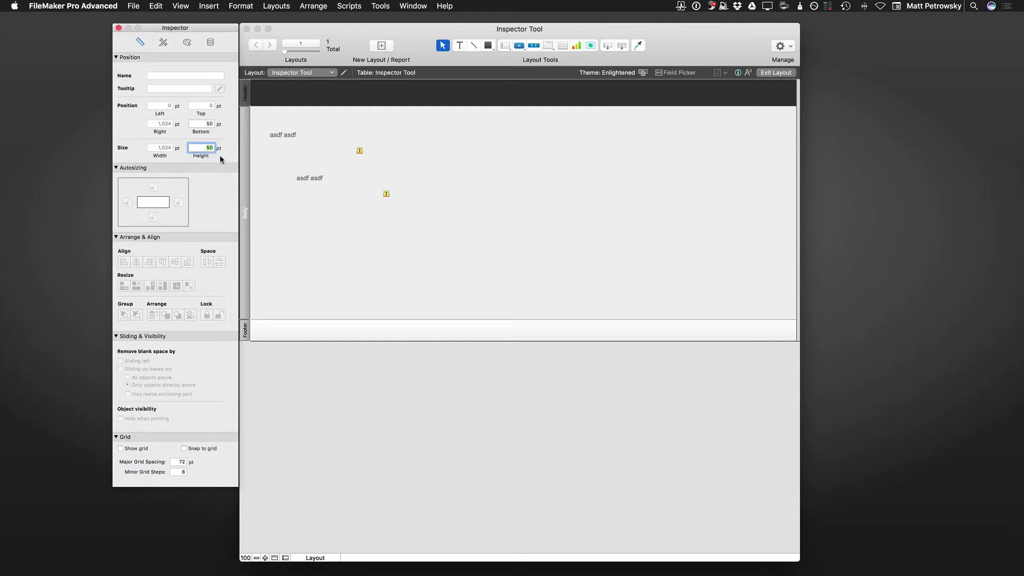
pyautogui.write('88')
pyautogui.press('Tab')
# Set the Body part's height to 400 pt.
pyautogui.click(248, 160)
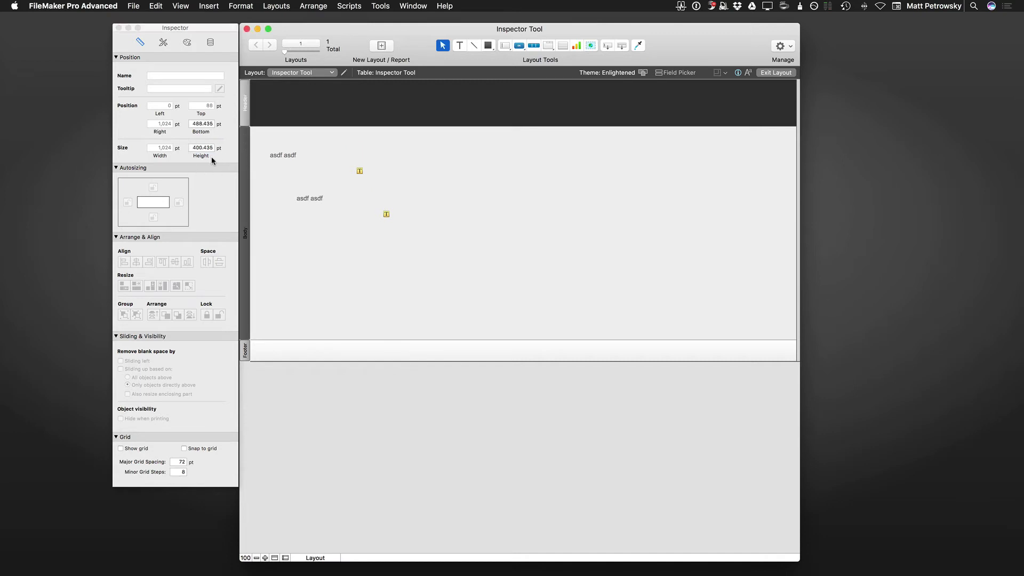
pyautogui.moveTo(193, 150); pyautogui.dragTo(220, 155)
pyautogui.write('4')
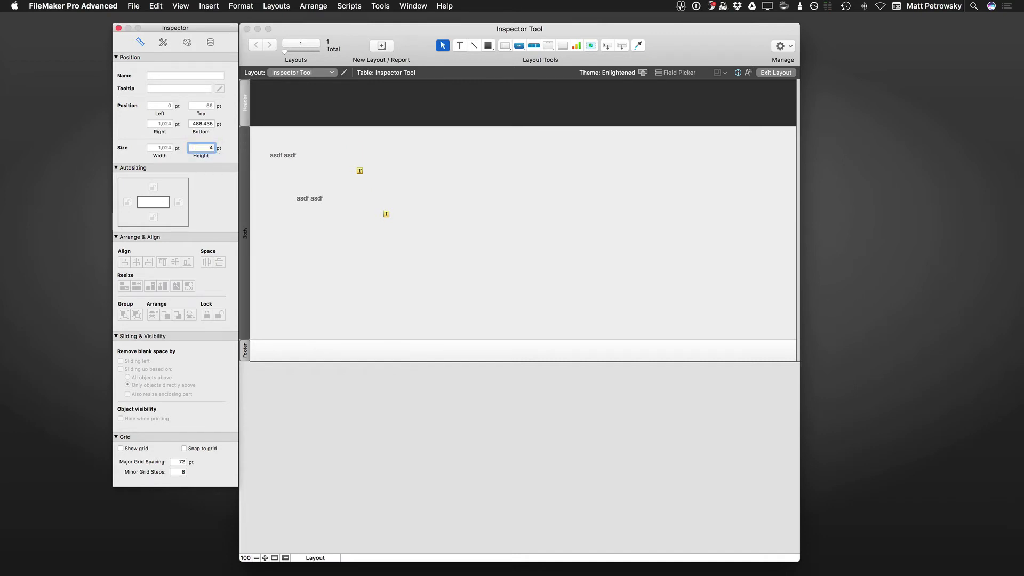
pyautogui.write('00')
pyautogui.press('Tab')
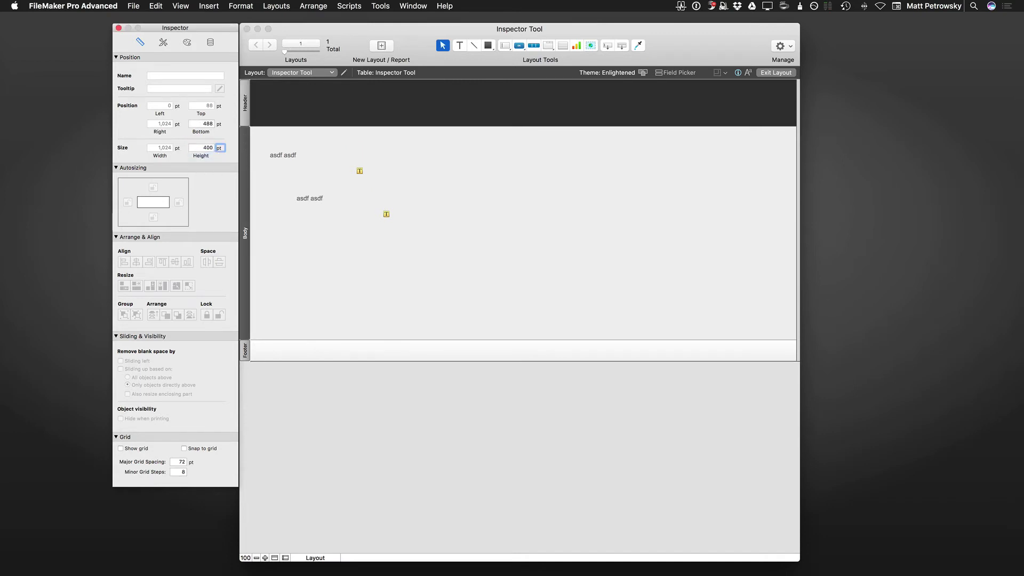
# Select the Footer and Header parts and both text boxes in turn to check their position and size values.
pyautogui.click(247, 352)
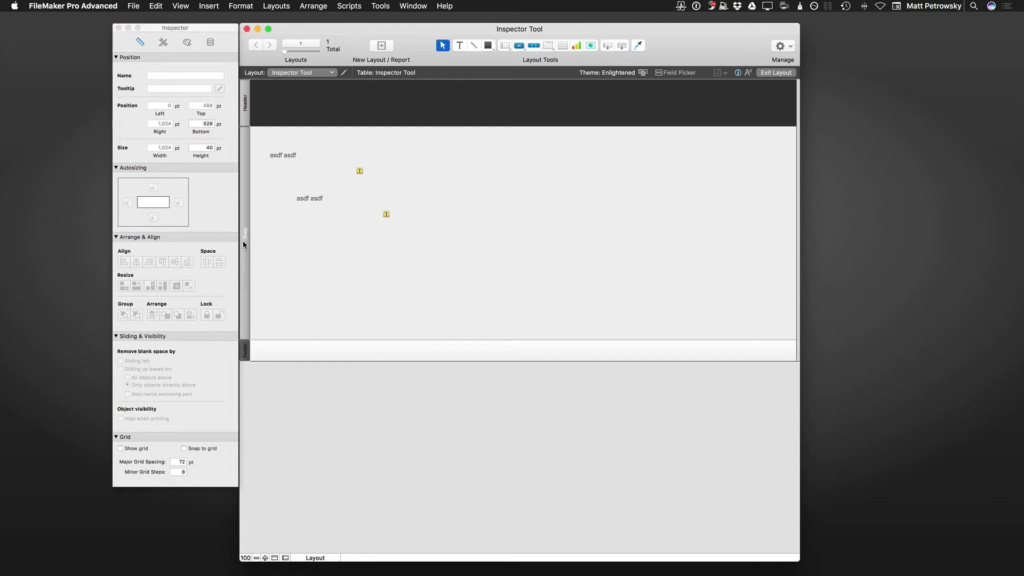
pyautogui.click(247, 98)
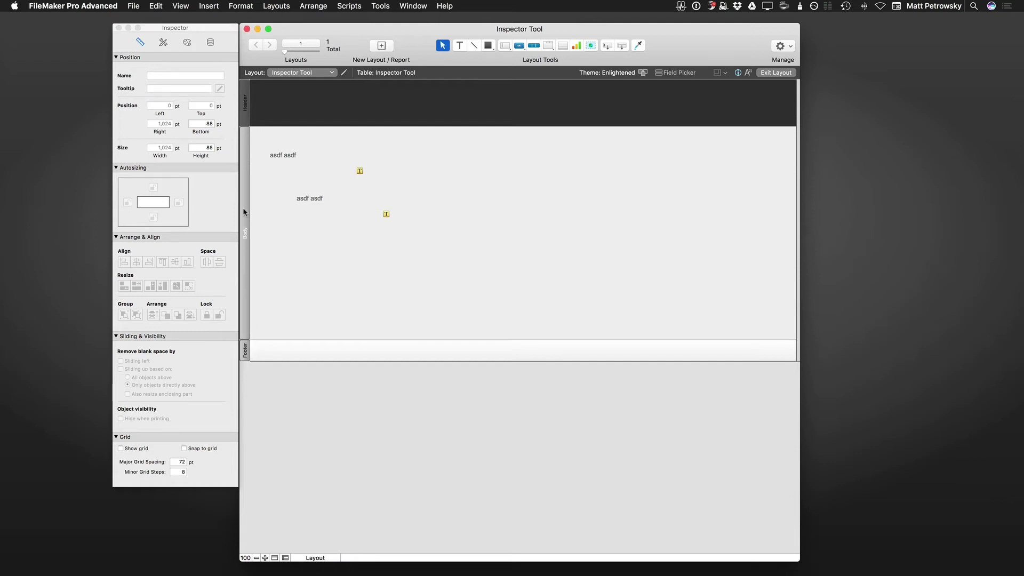
pyautogui.click(246, 353)
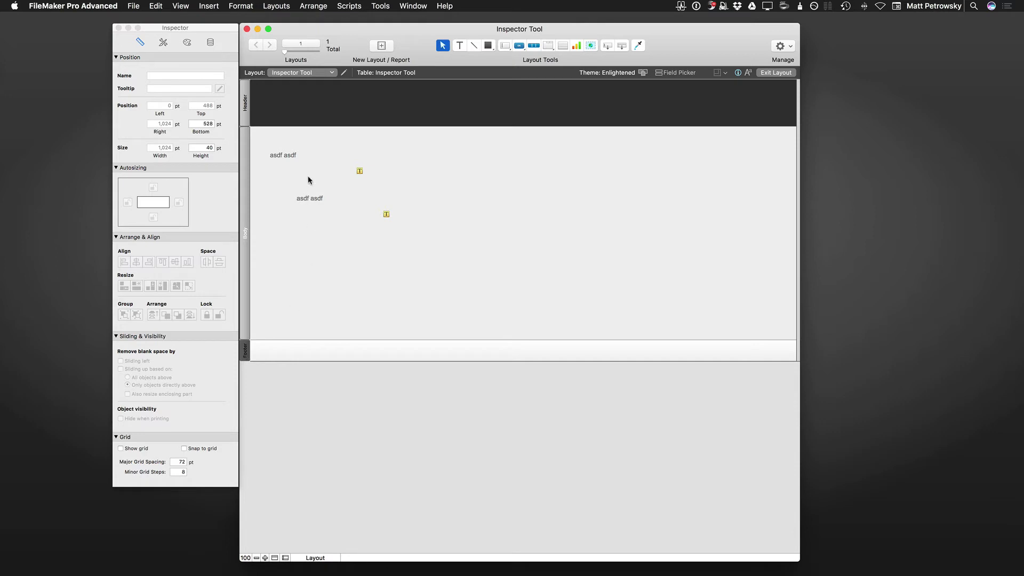
pyautogui.click(337, 204)
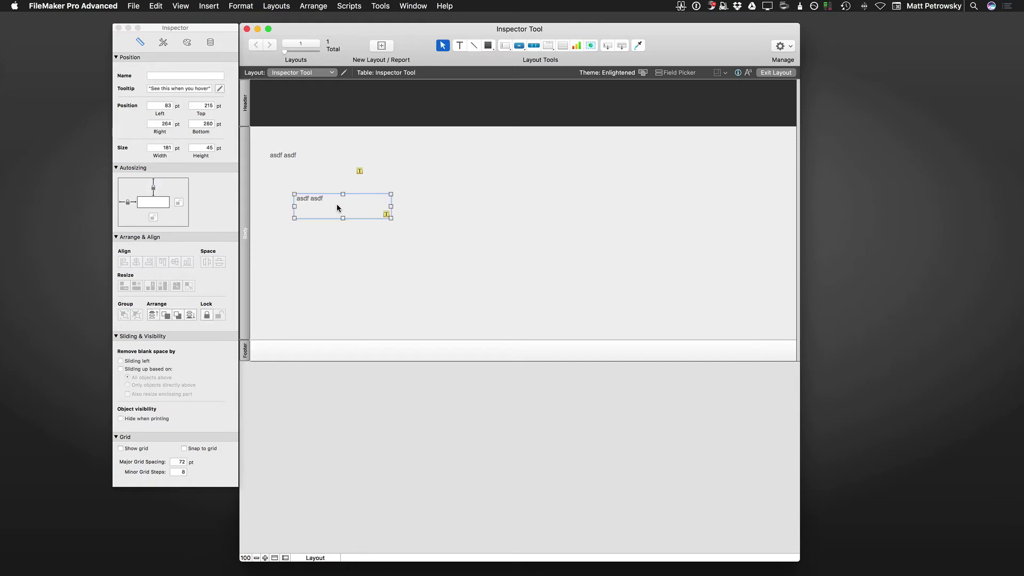
pyautogui.click(295, 167)
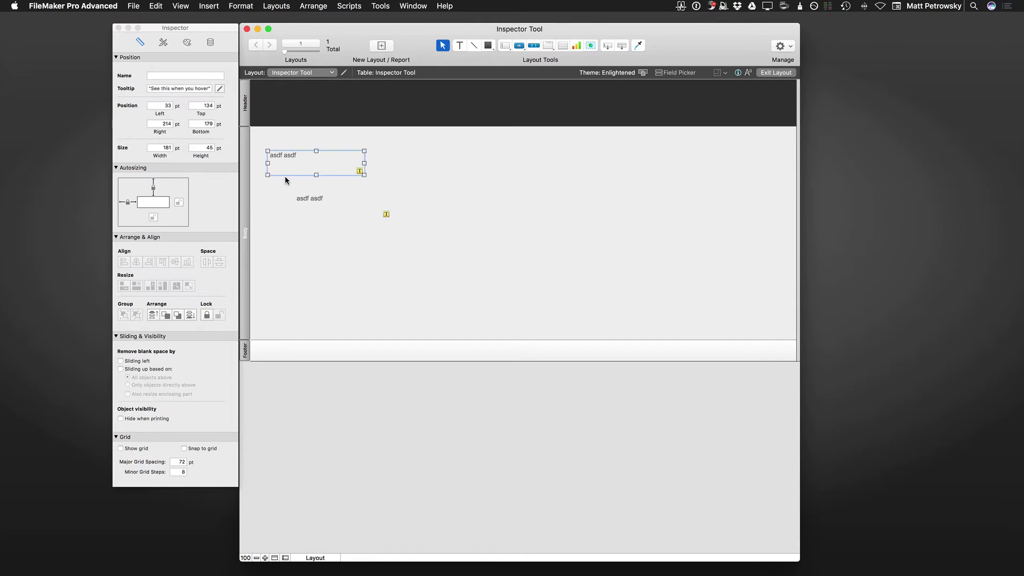
# Cycle the selection repeatedly through all layout objects and parts to see how their position and size values are reported.
pyautogui.press('Tab')
pyautogui.press('Tab')
pyautogui.press('Tab')
pyautogui.press('Tab')
pyautogui.press('Tab')
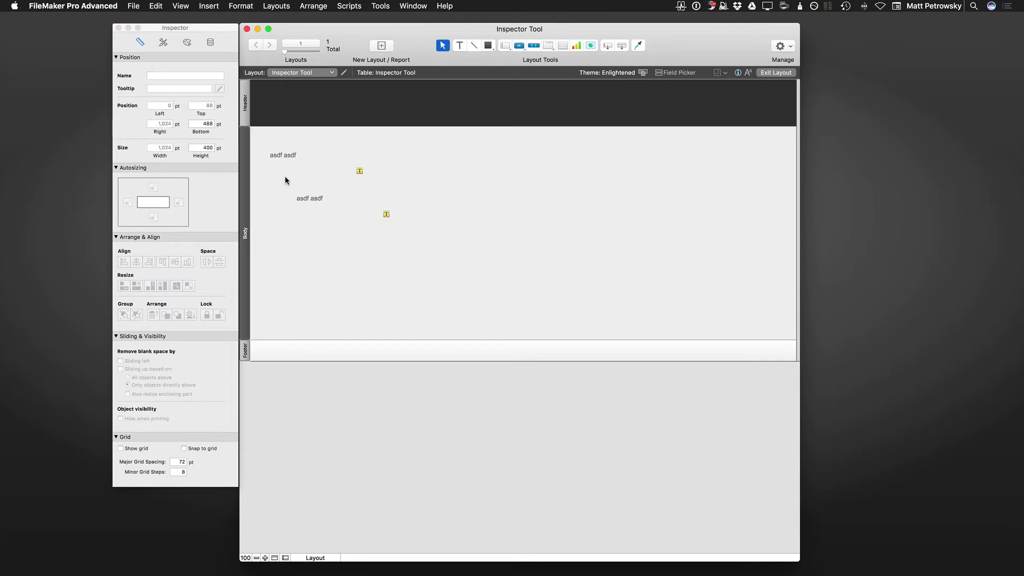
pyautogui.press('Tab')
pyautogui.press('Tab')
pyautogui.press('Tab')
pyautogui.press('Tab')
pyautogui.press('Tab')
pyautogui.press('Tab')
pyautogui.press('Tab')
pyautogui.press('Tab')
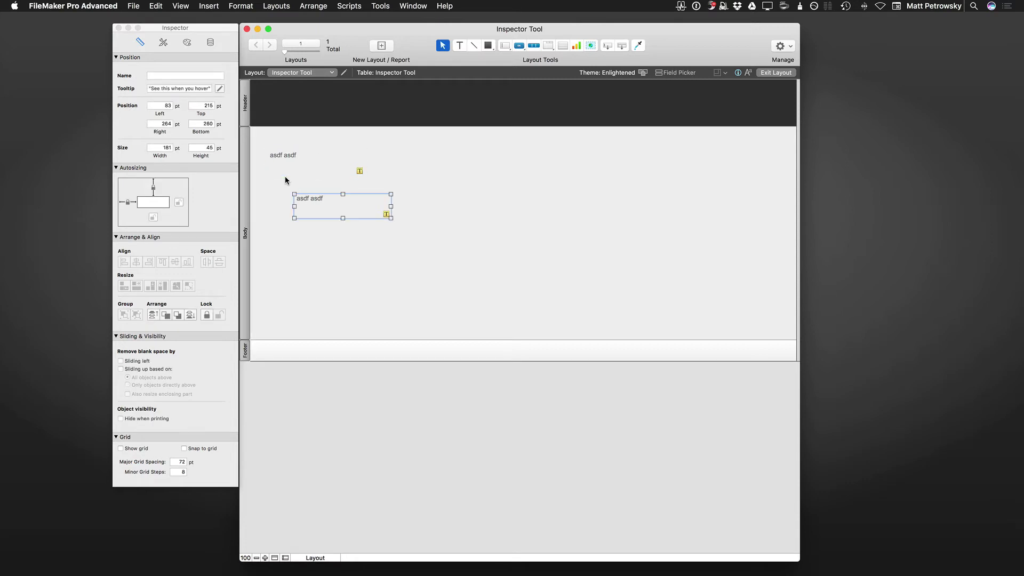
pyautogui.press('Tab')
pyautogui.press('Tab')
pyautogui.press('Tab')
pyautogui.press('Tab')
pyautogui.press('Tab')
pyautogui.press('Tab')
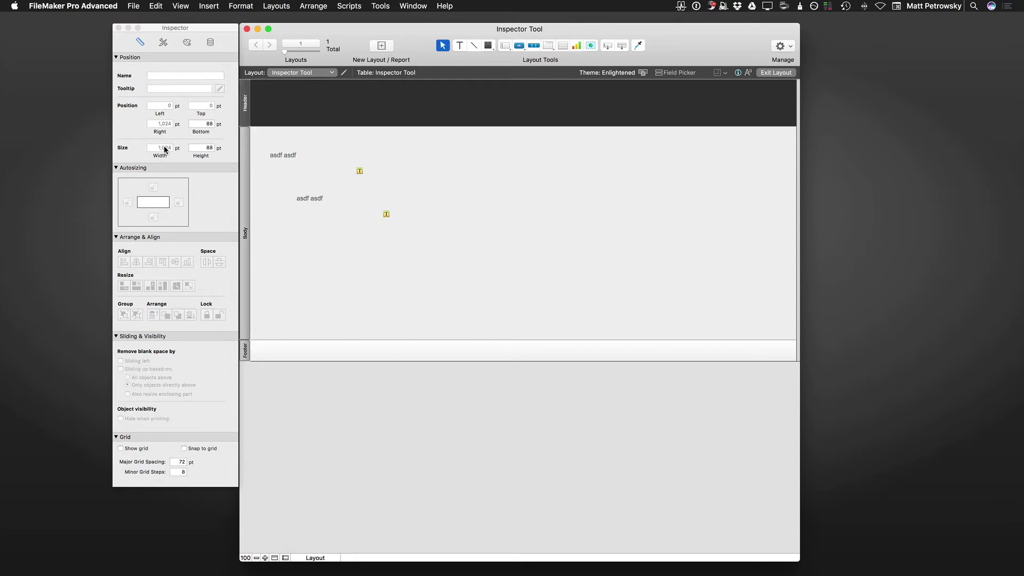
pyautogui.press('Tab')
pyautogui.press('Tab')
pyautogui.press('Tab')
pyautogui.press('Tab')
pyautogui.press('Tab')
pyautogui.press('Tab')
pyautogui.press('Tab')
pyautogui.press('Tab')
pyautogui.press('Tab')
pyautogui.press('Tab')
pyautogui.press('Tab')
pyautogui.press('Tab')
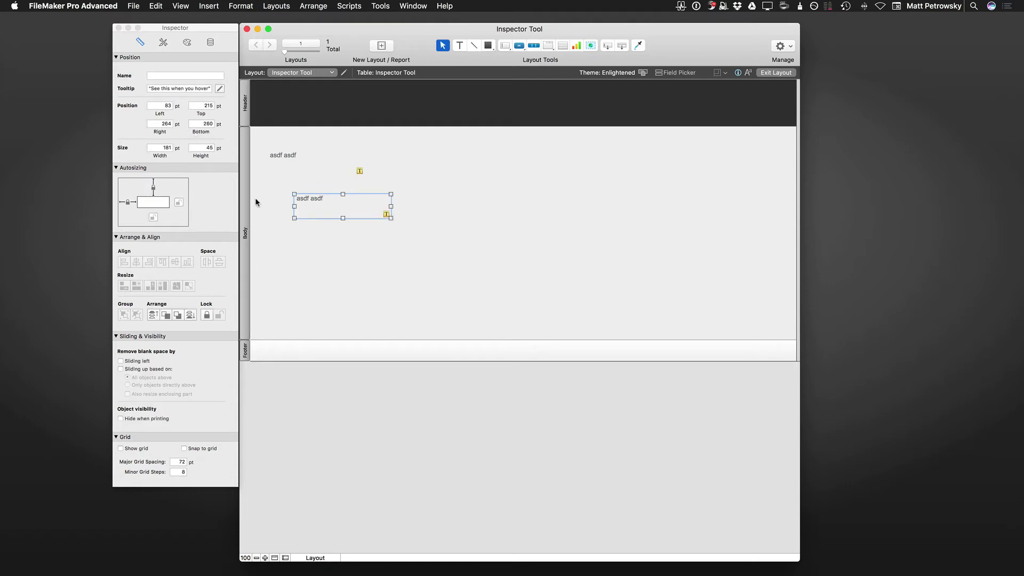
# Move the lower text box to left 33 pt and top 200 pt, and try toggling its autosizing anchors.
pyautogui.click(300, 236)
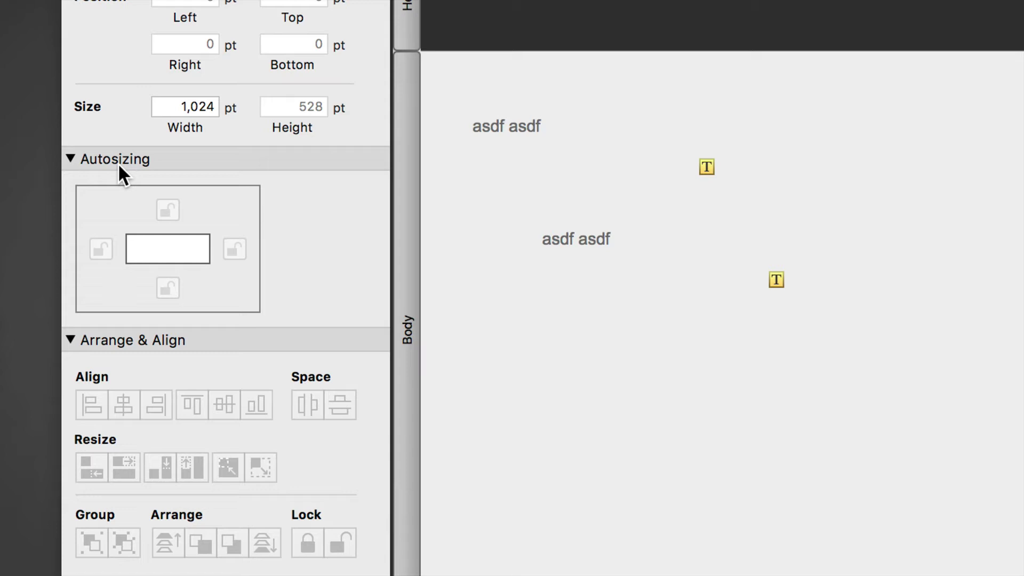
pyautogui.moveTo(576, 245); pyautogui.dragTo(512, 224)
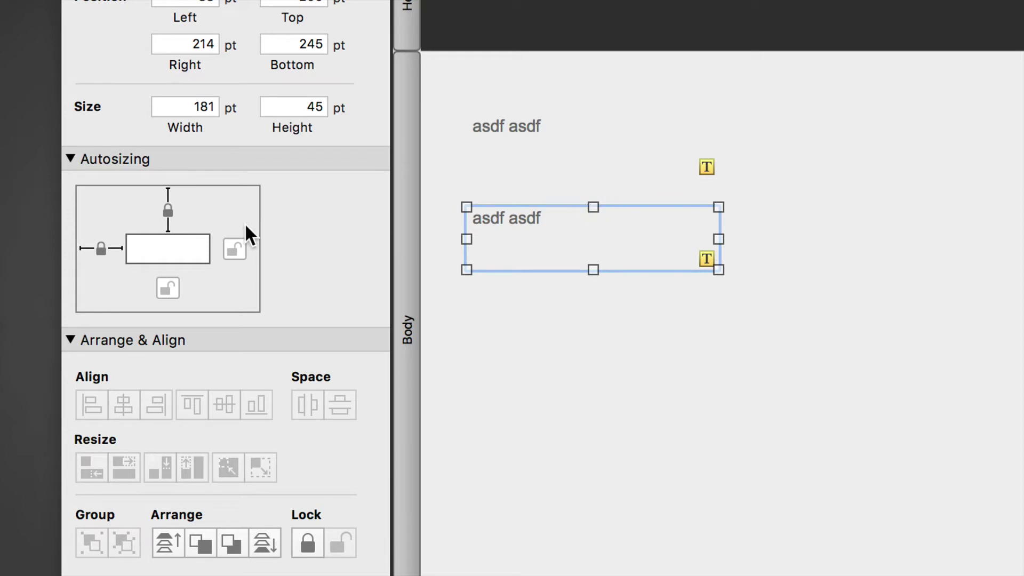
pyautogui.click(170, 210)
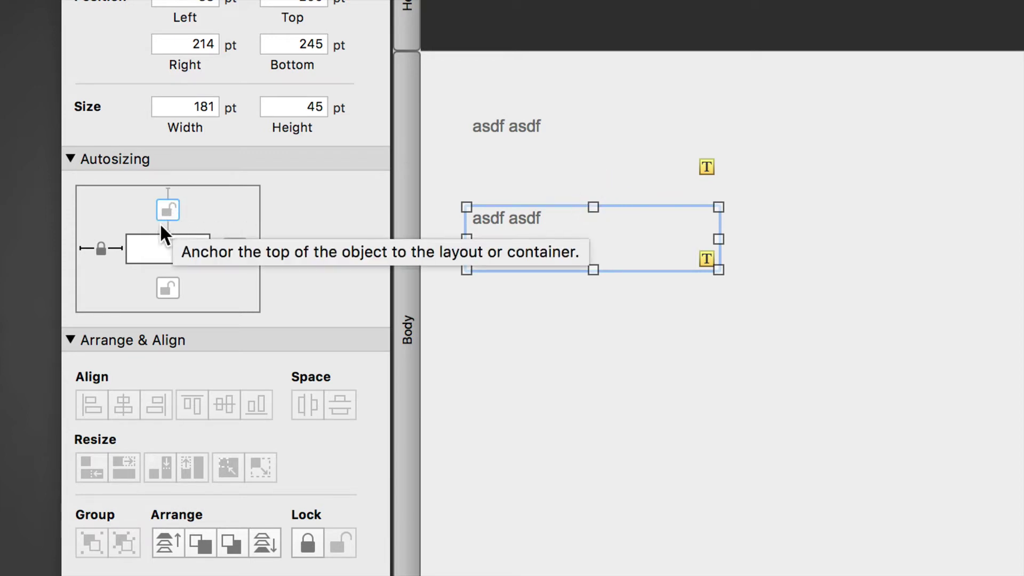
pyautogui.click(118, 241)
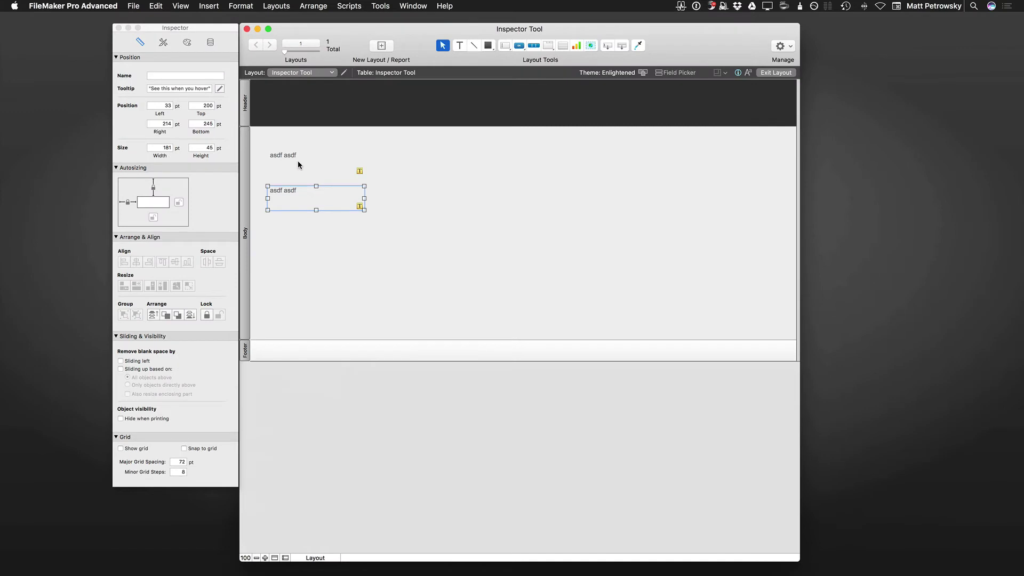
# Delete the upper text box and replace the remaining box's text with "This is Text".
pyautogui.click(298, 160)
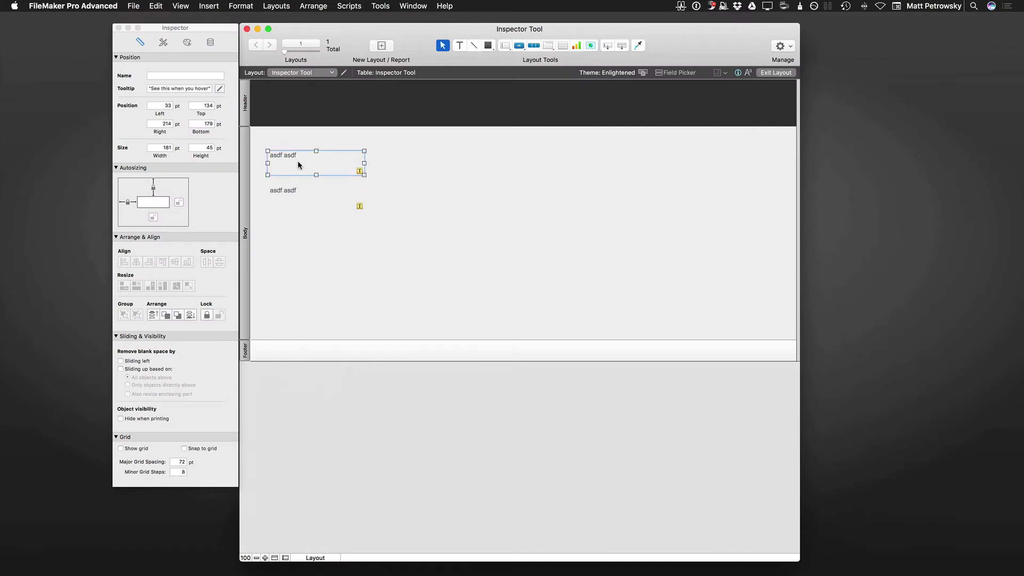
pyautogui.press('Delete')
pyautogui.doubleClick(303, 191)
pyautogui.press('super+a')
pyautogui.write('T')
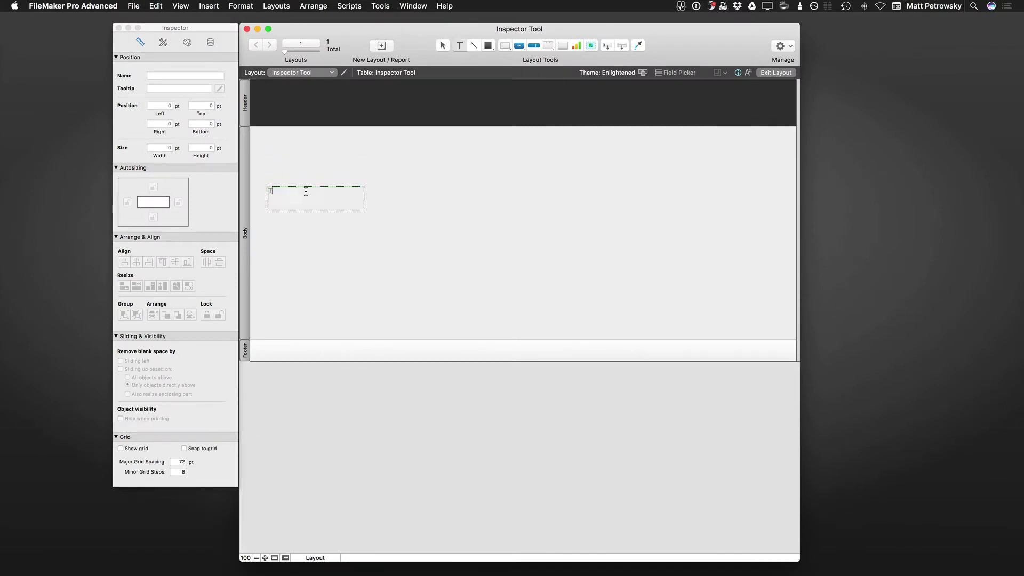
pyautogui.write('his is Text')
# Enlarge all the text in the box by four size steps and widen the box to about 445 pt.
pyautogui.press('super+a')
pyautogui.press('super+shift+period')
pyautogui.press('super+shift+period')
pyautogui.press('super+shift+period')
pyautogui.press('super+shift+period')
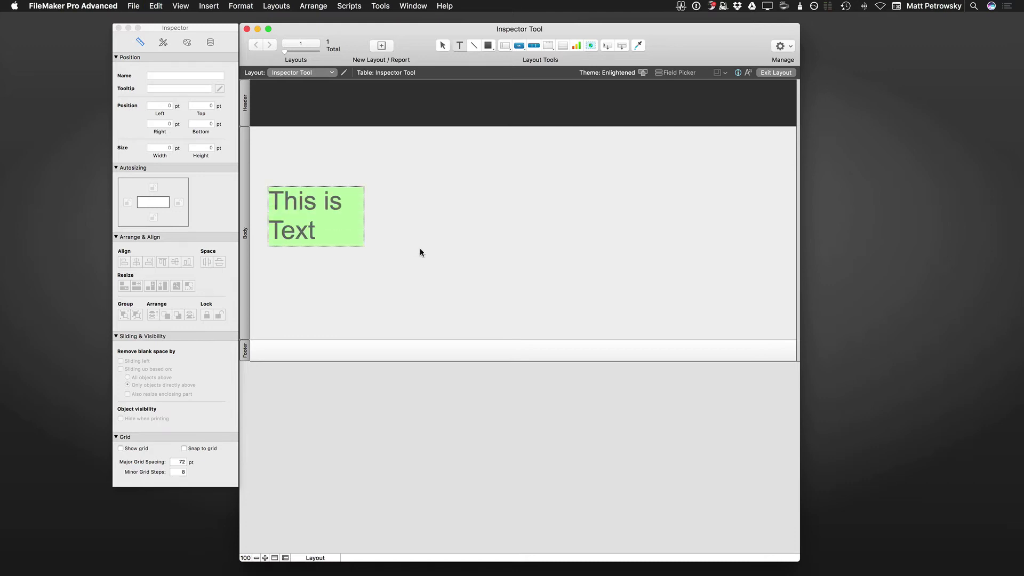
pyautogui.press('Escape')
pyautogui.moveTo(378, 216); pyautogui.dragTo(505, 209)
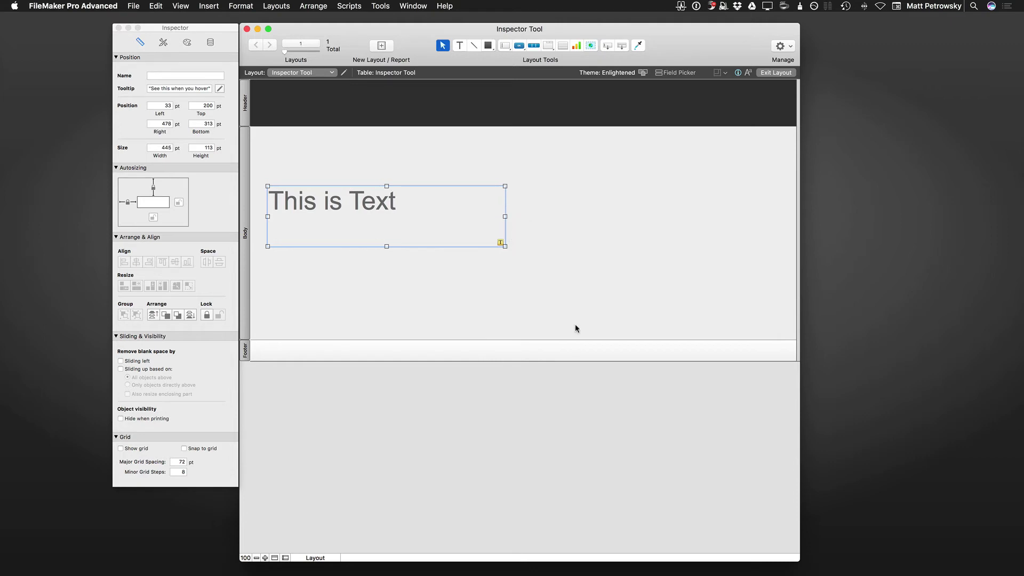
# Narrow the layout to a width of about 551 pt and move the text box to left 53 pt, top 218 pt.
pyautogui.moveTo(799, 560); pyautogui.dragTo(820, 502)
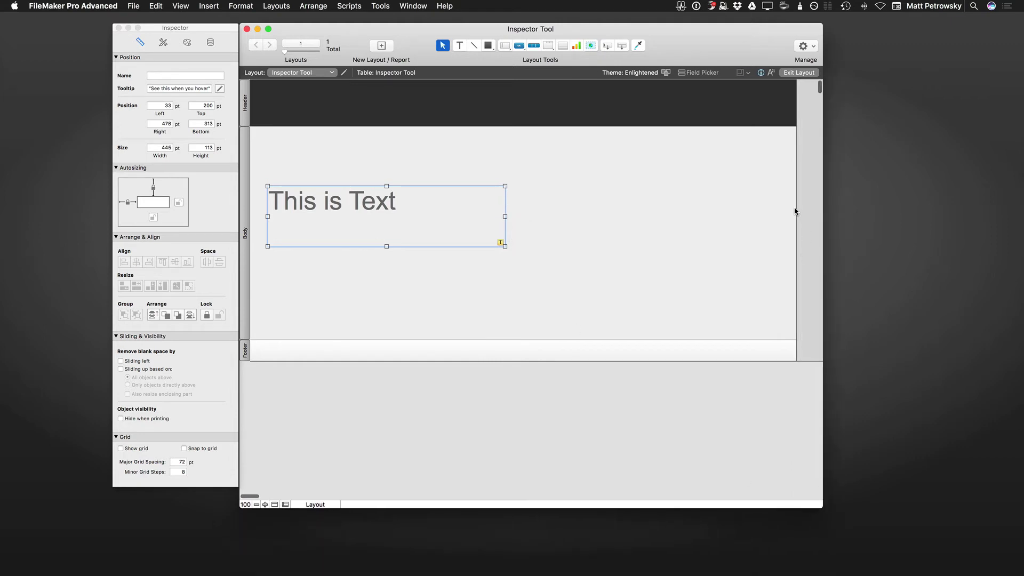
pyautogui.moveTo(795, 211); pyautogui.dragTo(543, 218)
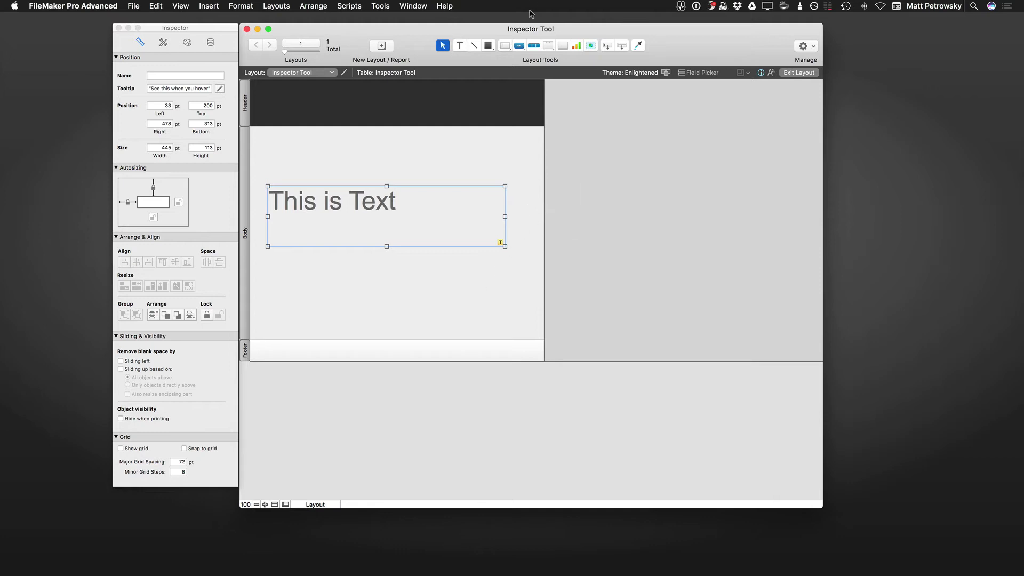
pyautogui.moveTo(520, 30); pyautogui.dragTo(571, 27)
pyautogui.moveTo(478, 218); pyautogui.dragTo(490, 228)
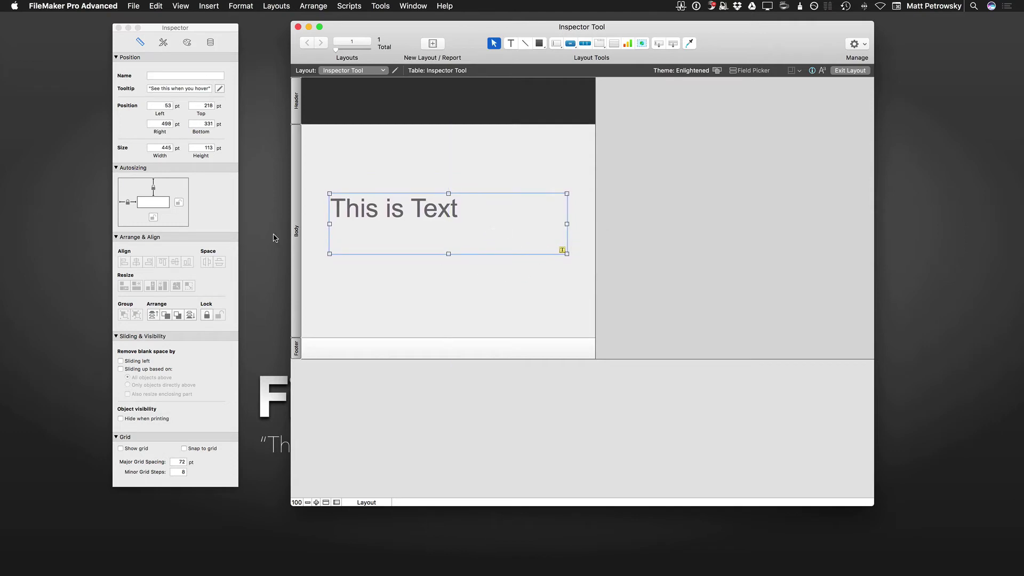
# View the text box anchored to the top and left in Browse mode, and return to Layout mode.
pyautogui.click(135, 204)
pyautogui.click(129, 203)
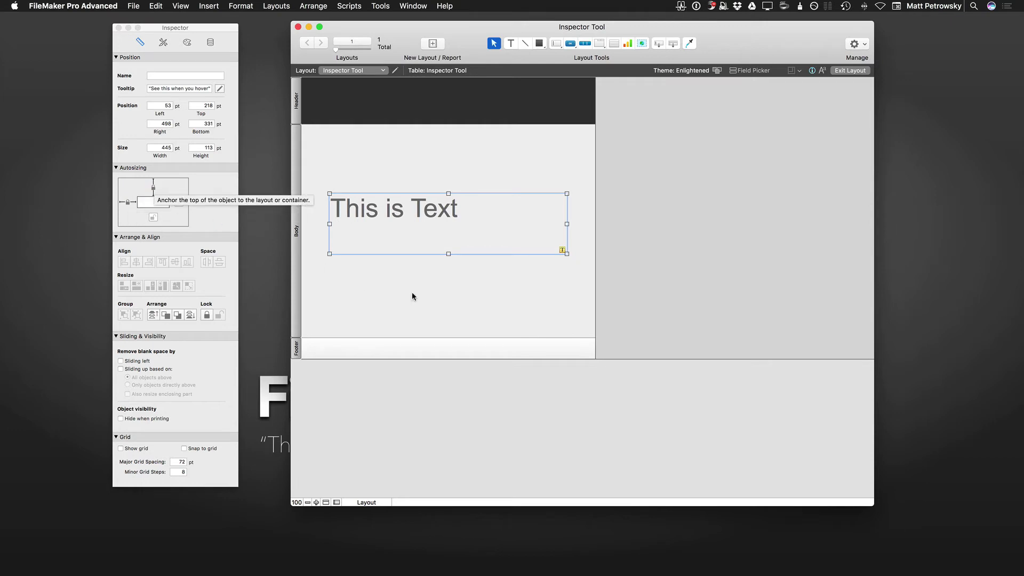
pyautogui.press('super+b')
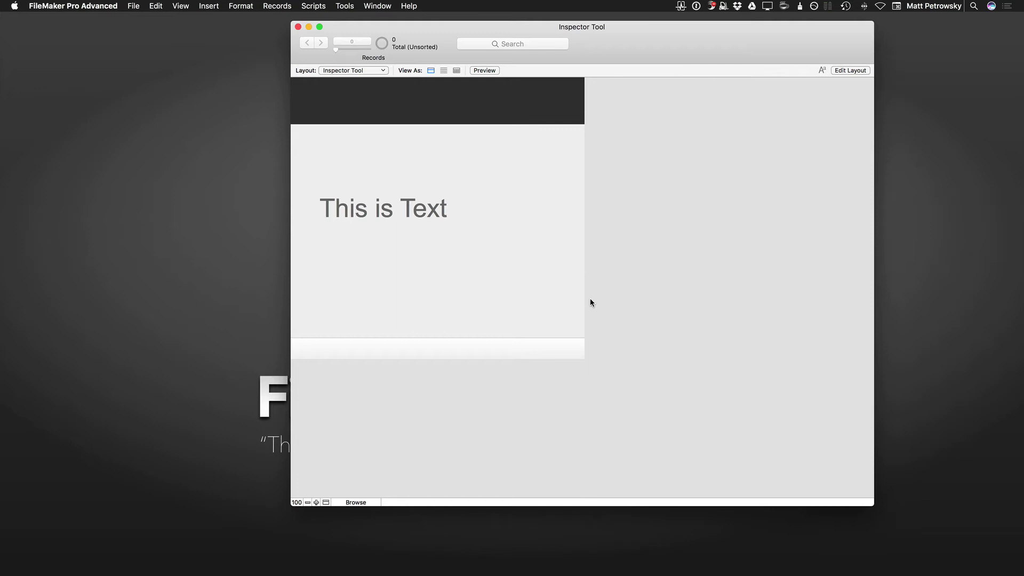
pyautogui.press('super+l')
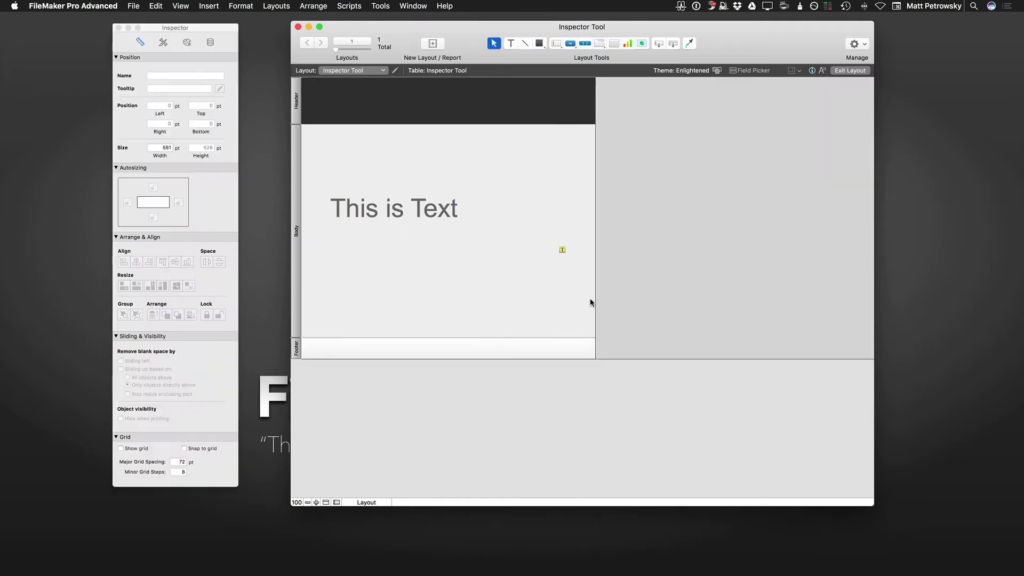
# Anchor the "This is Text" box to the bottom and right only, releasing its top and left anchors.
pyautogui.click(397, 211)
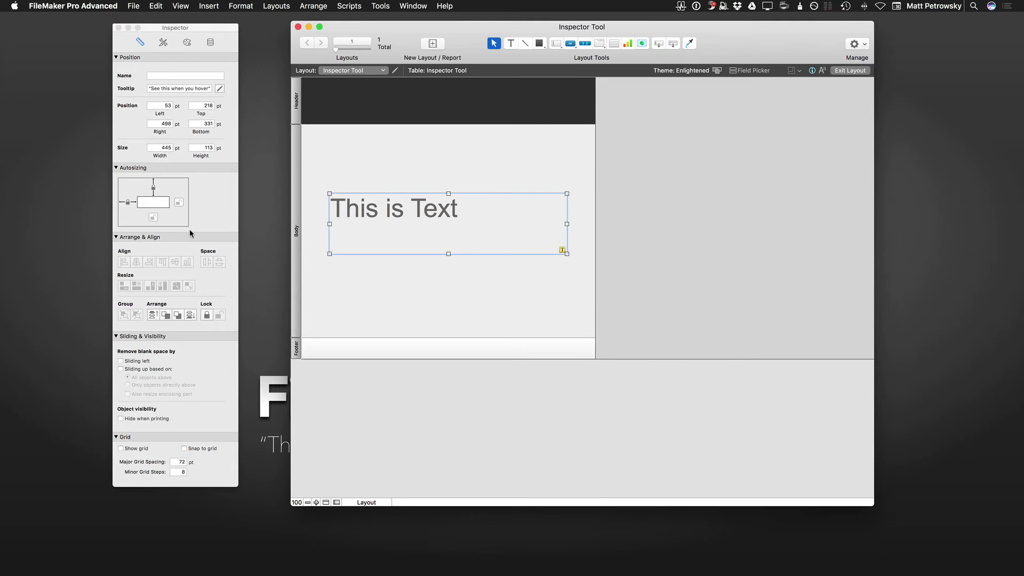
pyautogui.click(153, 217)
pyautogui.click(153, 187)
pyautogui.click(133, 202)
# Test the bottom and right anchoring in Browse mode by making the window smaller, and return to Layout mode.
pyautogui.press('super+b')
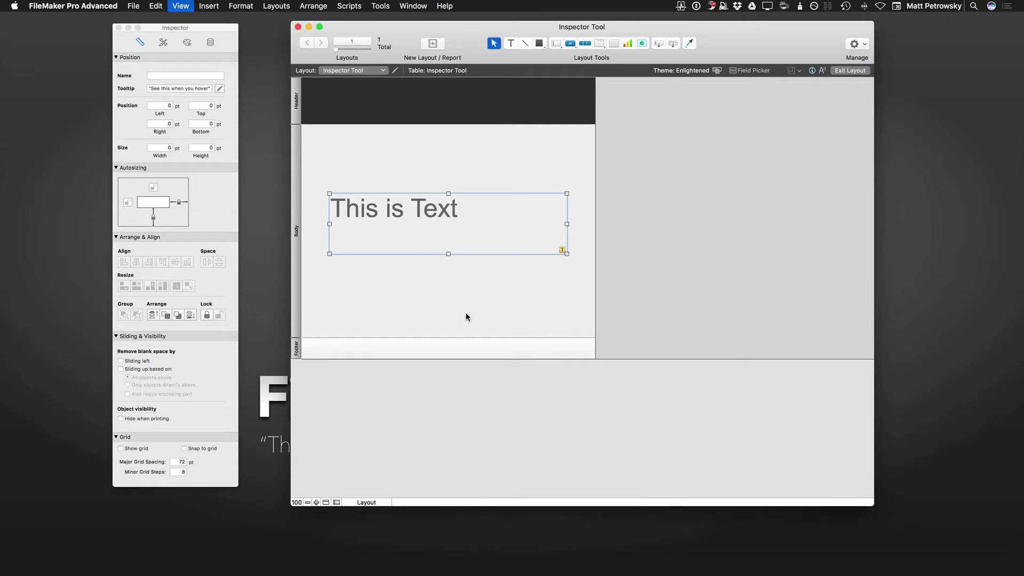
pyautogui.moveTo(872, 504); pyautogui.dragTo(736, 465)
pyautogui.press('super+l')
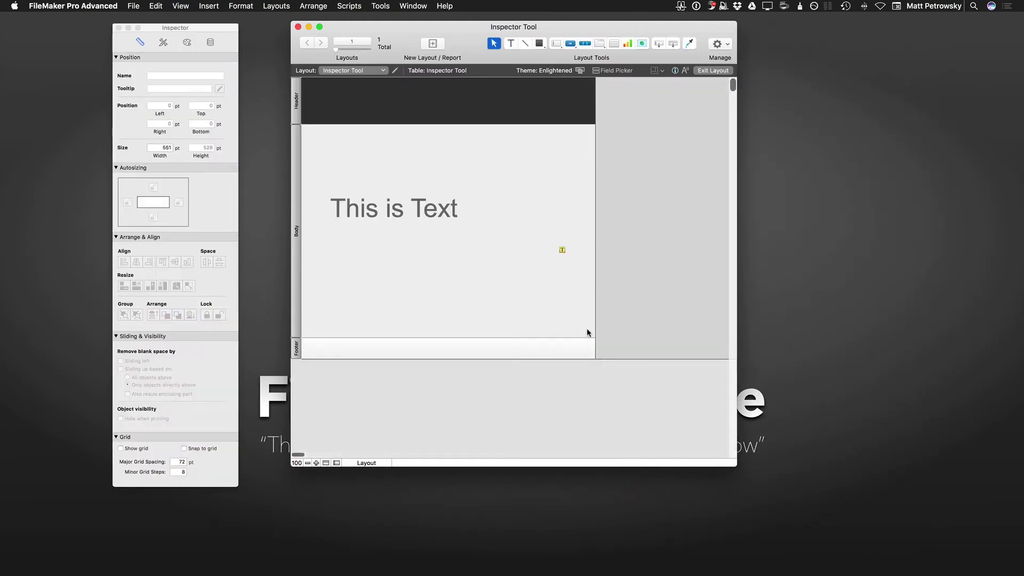
# Move the "This is Text" box off the layout's right edge, to left 582 pt and top 358 pt.
pyautogui.click(401, 208)
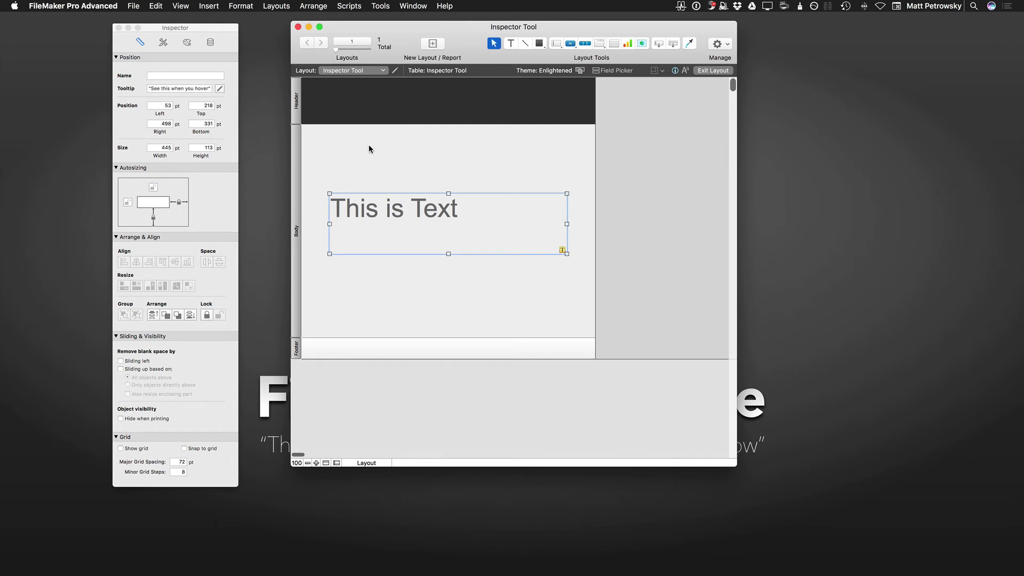
pyautogui.moveTo(351, 218); pyautogui.dragTo(625, 285)
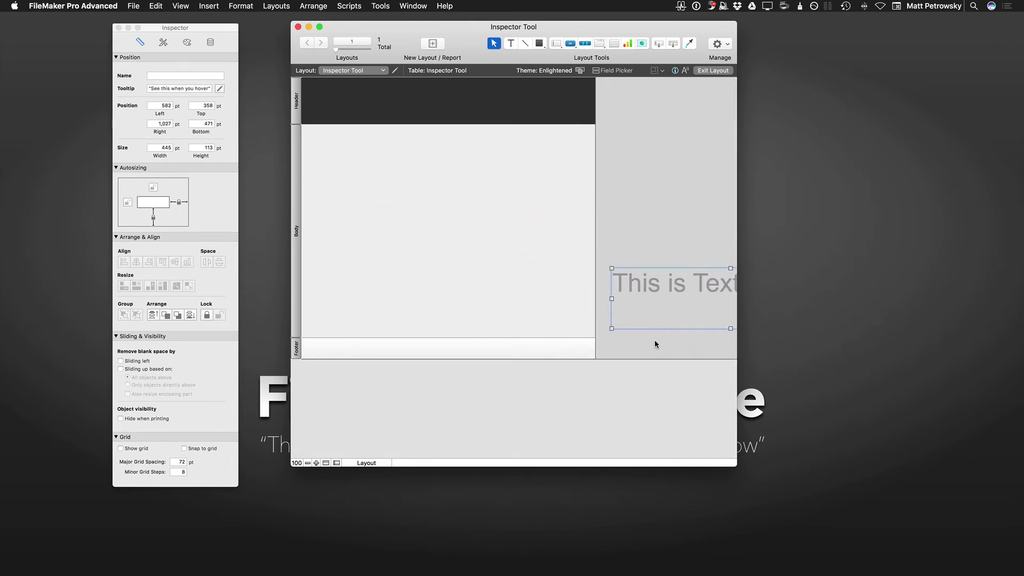
# Check the off-layout text box in Browse mode while resizing the window, and return to Layout mode.
pyautogui.press('super+b')
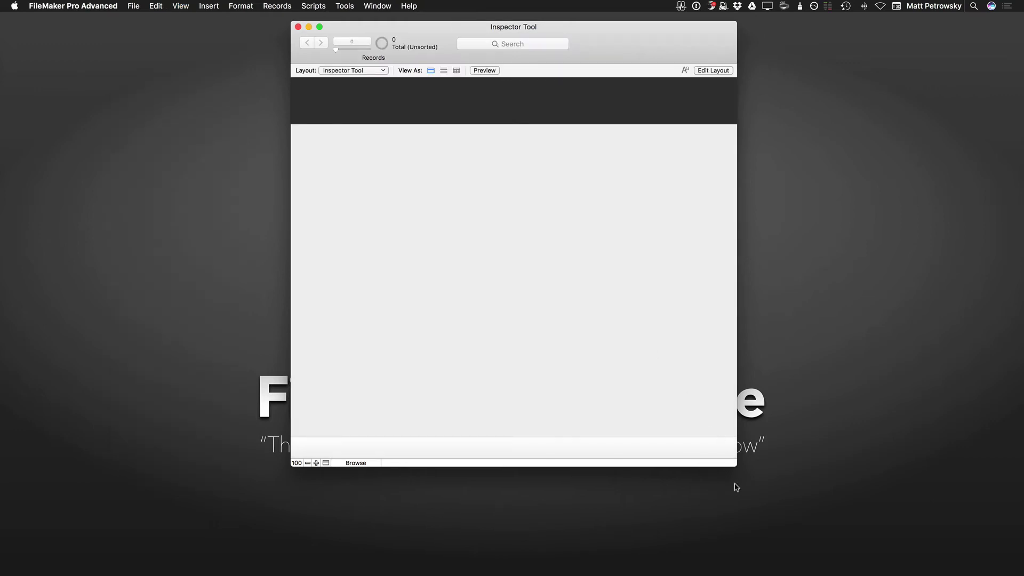
pyautogui.moveTo(736, 468)
pyautogui.mouseDown()
pyautogui.moveTo(829, 491)
pyautogui.moveTo(962, 567)
pyautogui.moveTo(801, 482)
pyautogui.moveTo(653, 376)
pyautogui.moveTo(697, 423)
pyautogui.moveTo(934, 535)
pyautogui.moveTo(804, 479)
pyautogui.moveTo(733, 468)
pyautogui.mouseUp()
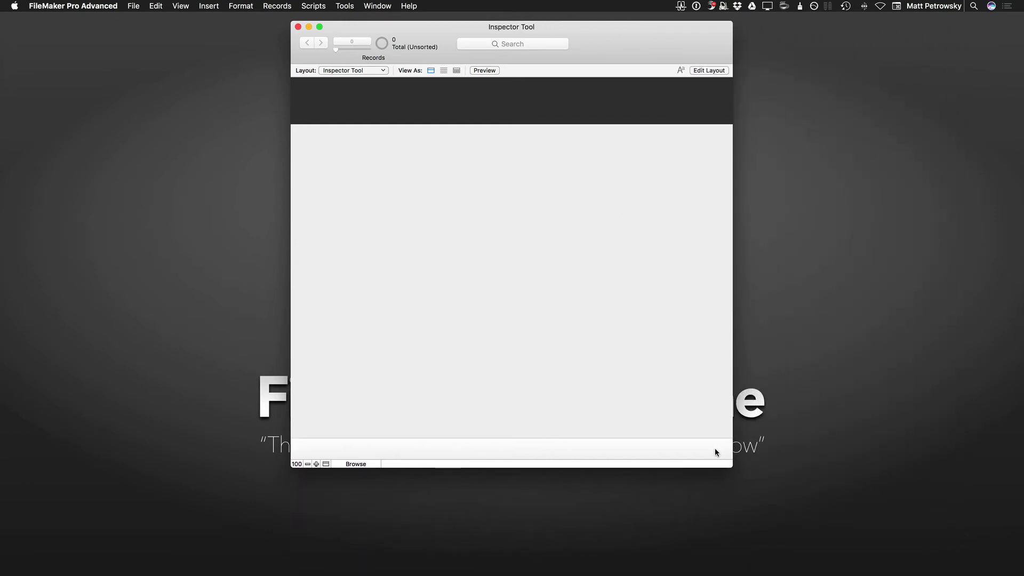
pyautogui.moveTo(732, 465); pyautogui.dragTo(747, 479)
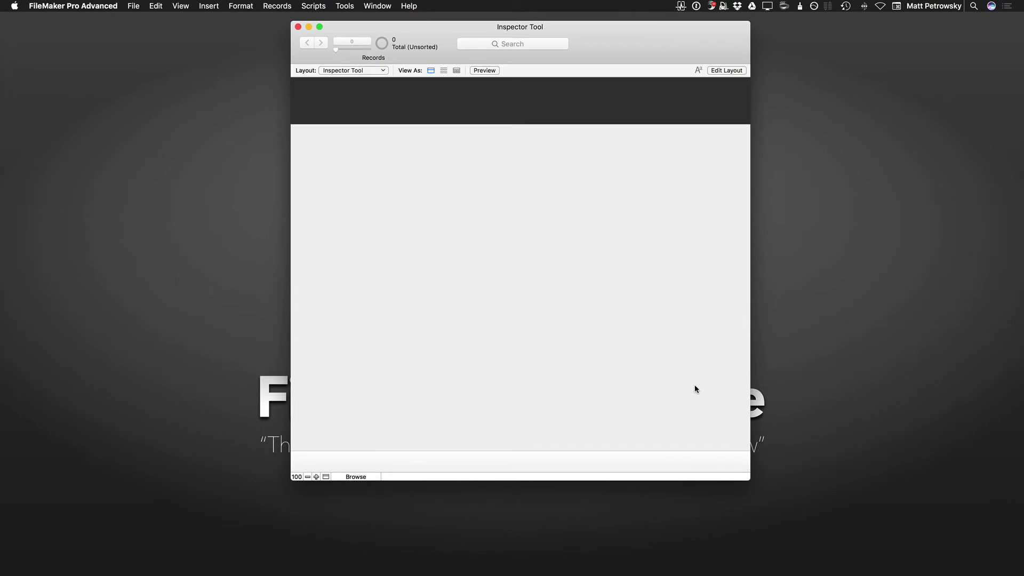
pyautogui.press('super+l')
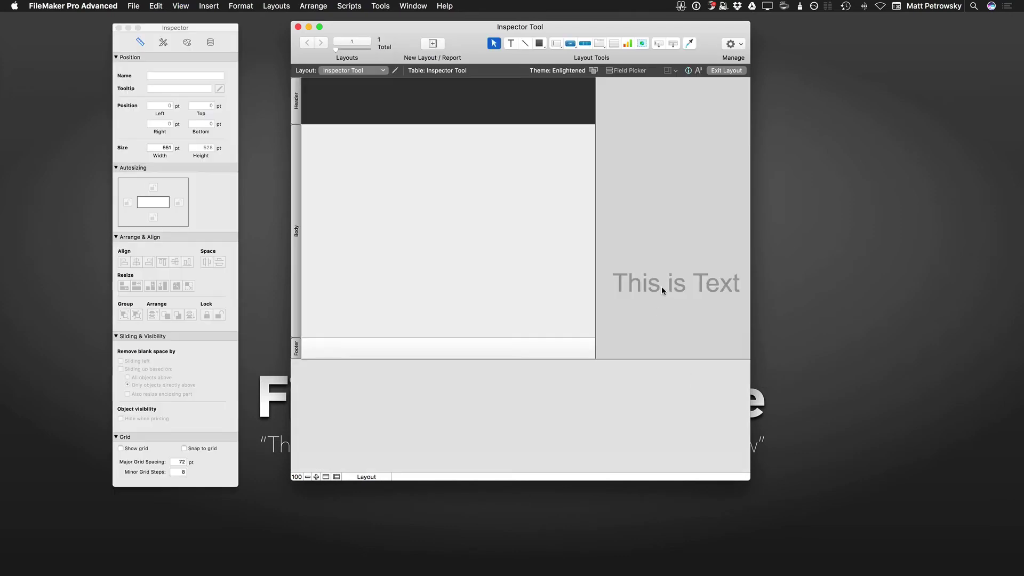
# Move the "This is Text" box back into the body at about left 63 pt, top 232 pt, and release its remaining anchors.
pyautogui.moveTo(662, 286); pyautogui.dragTo(386, 219)
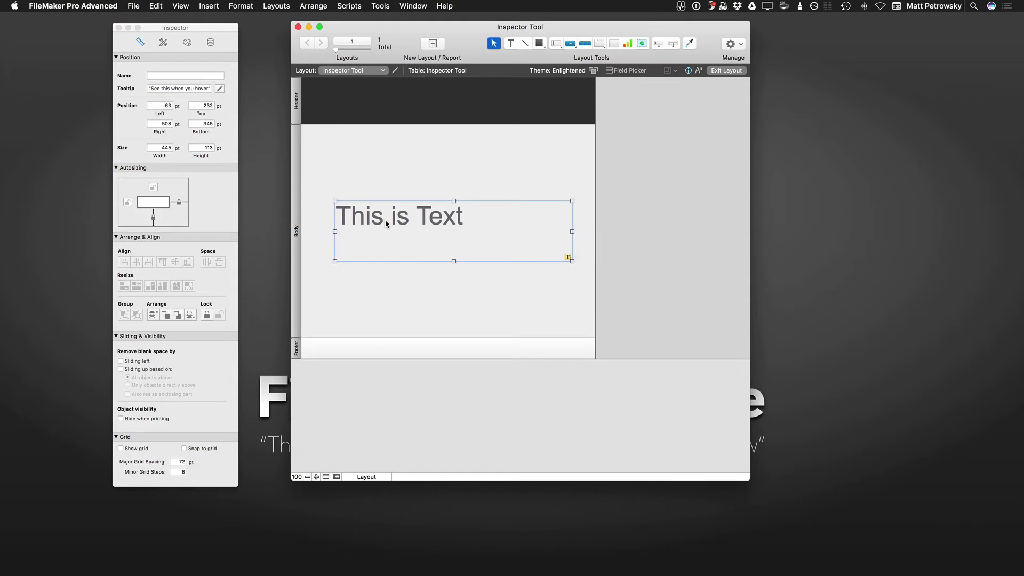
pyautogui.click(153, 217)
# Test the unanchored text box in Browse mode by enlarging and shrinking the window, and return to Layout mode.
pyautogui.press('super+b')
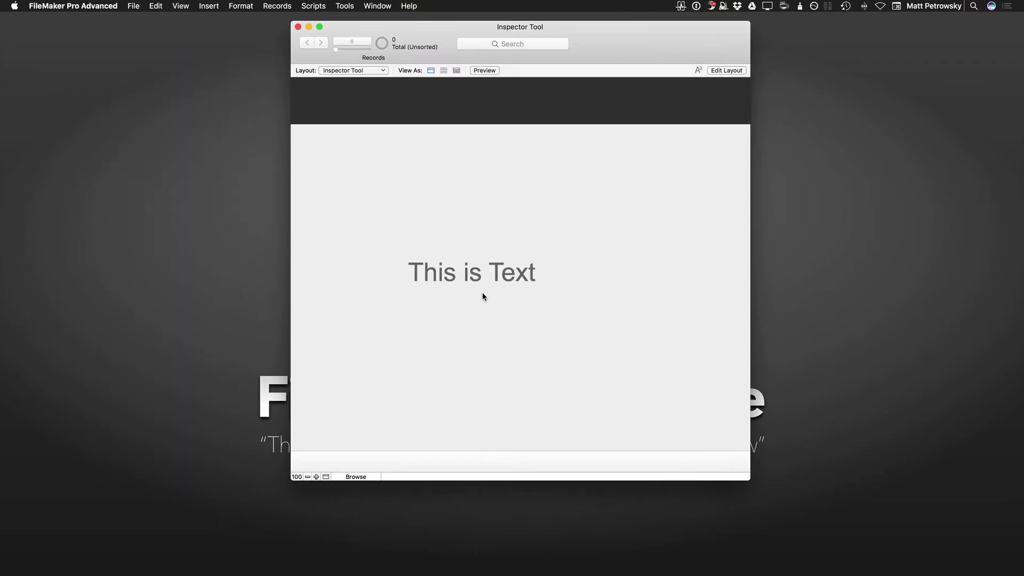
pyautogui.moveTo(770, 489); pyautogui.dragTo(905, 521)
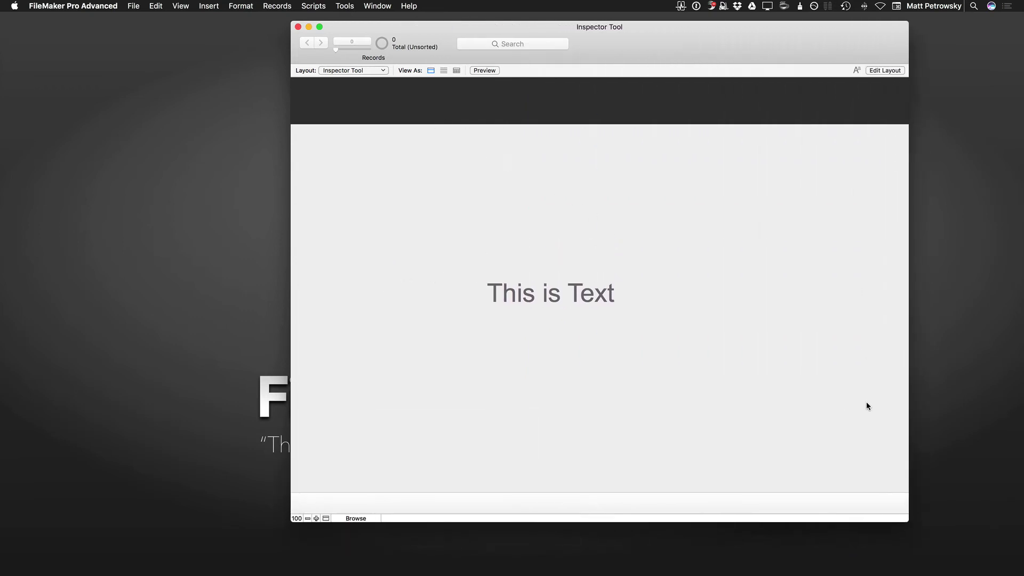
pyautogui.moveTo(908, 520); pyautogui.dragTo(706, 465)
pyautogui.press('super+l')
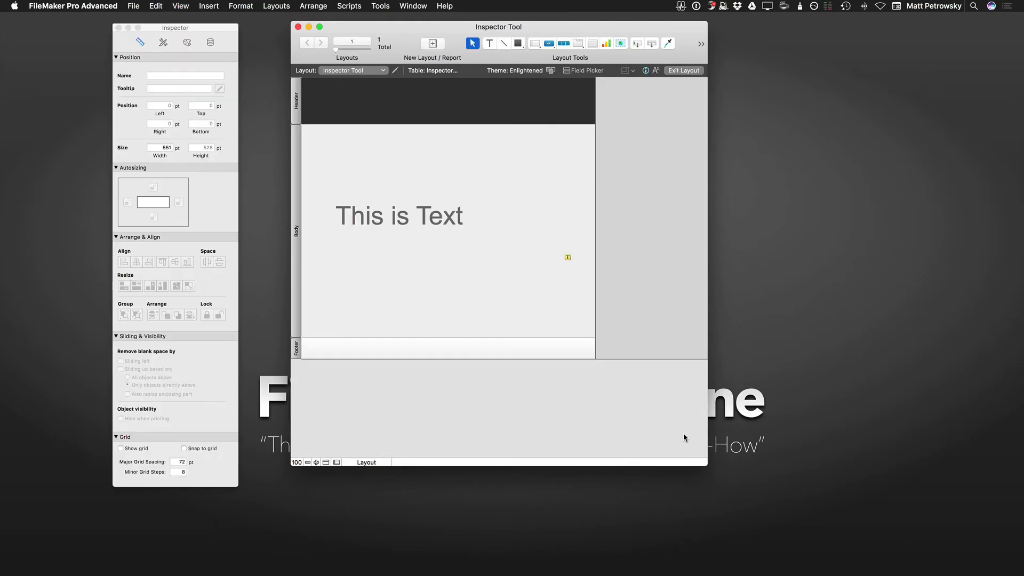
# Shift the text box aside and draw a rectangle about 117 by 352 pt beside it, anchored at the top, left and bottom.
pyautogui.click(437, 213)
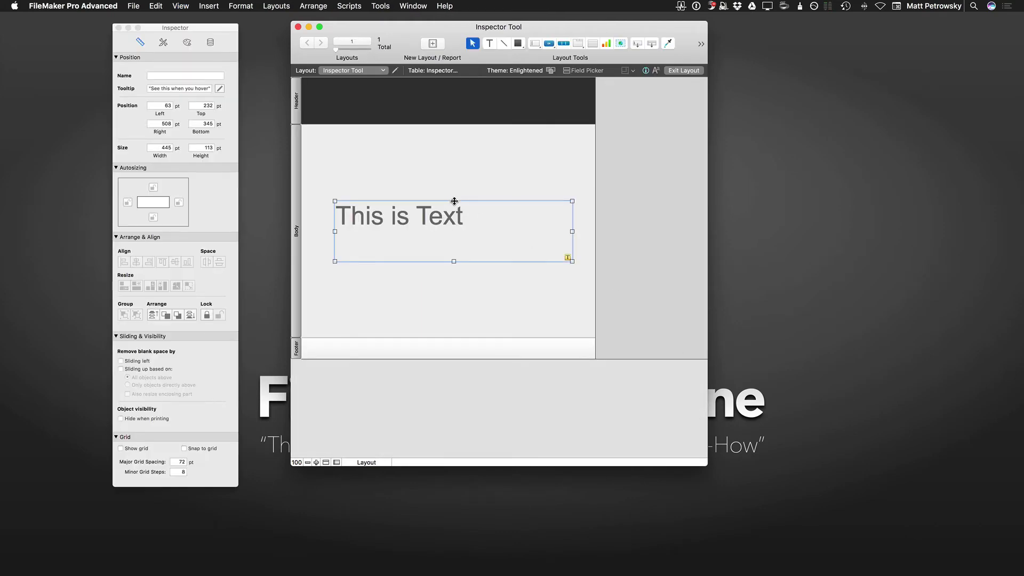
pyautogui.moveTo(441, 229); pyautogui.dragTo(491, 210)
pyautogui.click(518, 43)
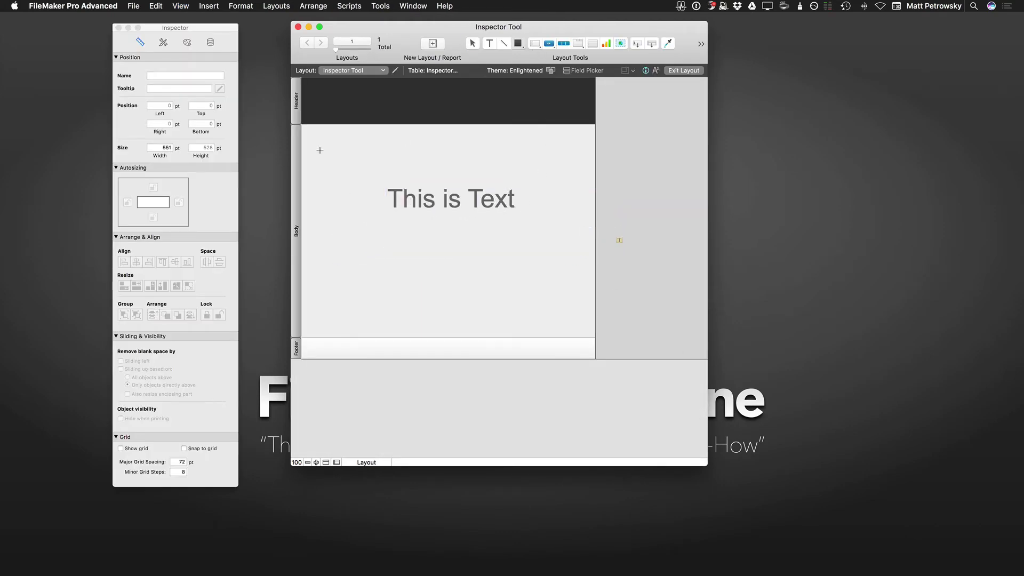
pyautogui.moveTo(311, 133); pyautogui.dragTo(373, 320)
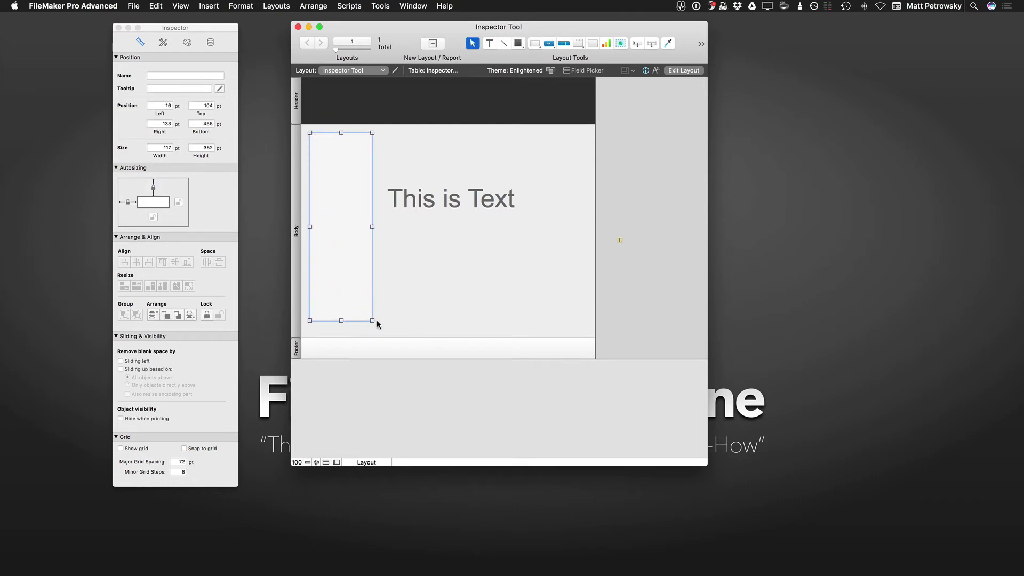
pyautogui.click(150, 220)
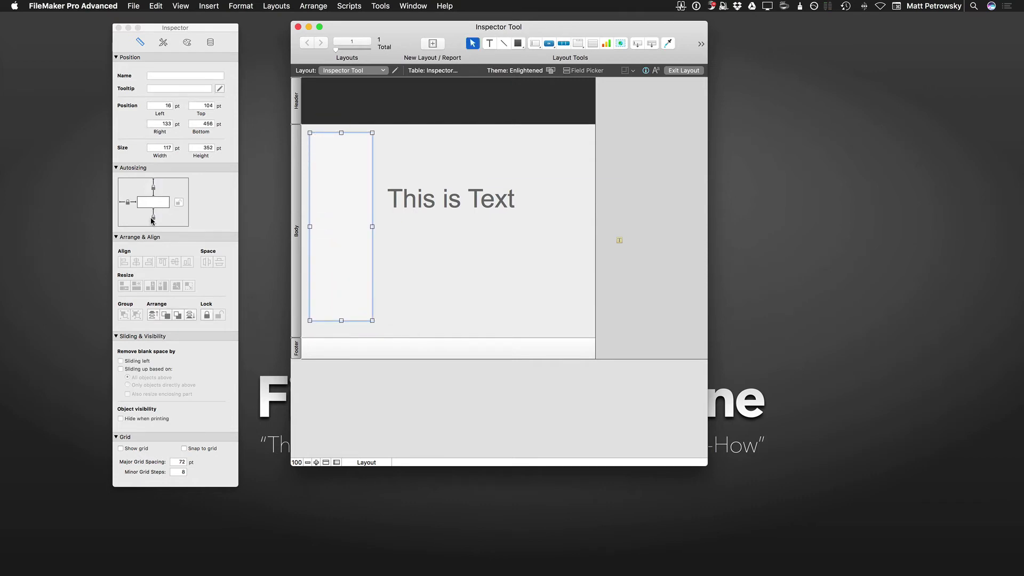
pyautogui.click(178, 204)
# Fit the text box beside the rectangle at left 144 pt, top 104 pt, sized about 384 by 352 pt, and anchor all four sides.
pyautogui.moveTo(430, 202); pyautogui.dragTo(420, 152)
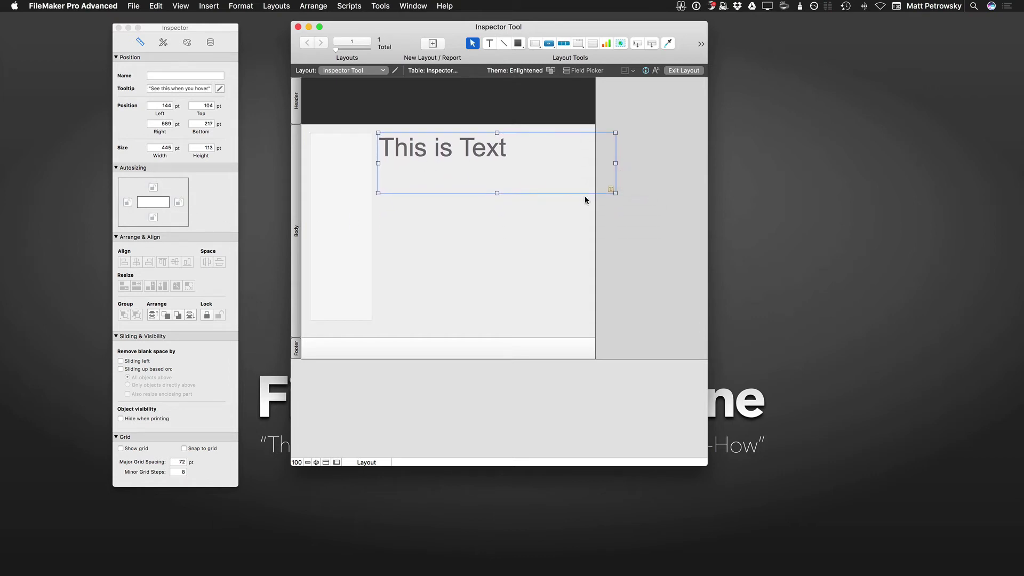
pyautogui.moveTo(615, 195); pyautogui.dragTo(581, 319)
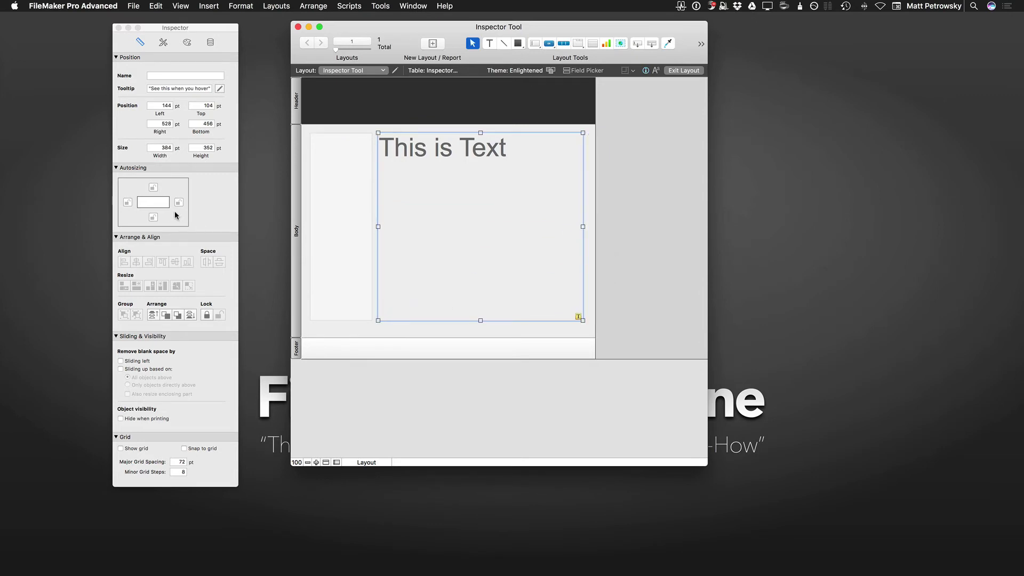
pyautogui.click(332, 204)
pyautogui.click(412, 204)
pyautogui.click(153, 187)
pyautogui.click(153, 217)
pyautogui.click(127, 202)
# Check how the rectangle and text box stretch in Browse mode when the window is enlarged, and return to Layout mode.
pyautogui.press('super+b')
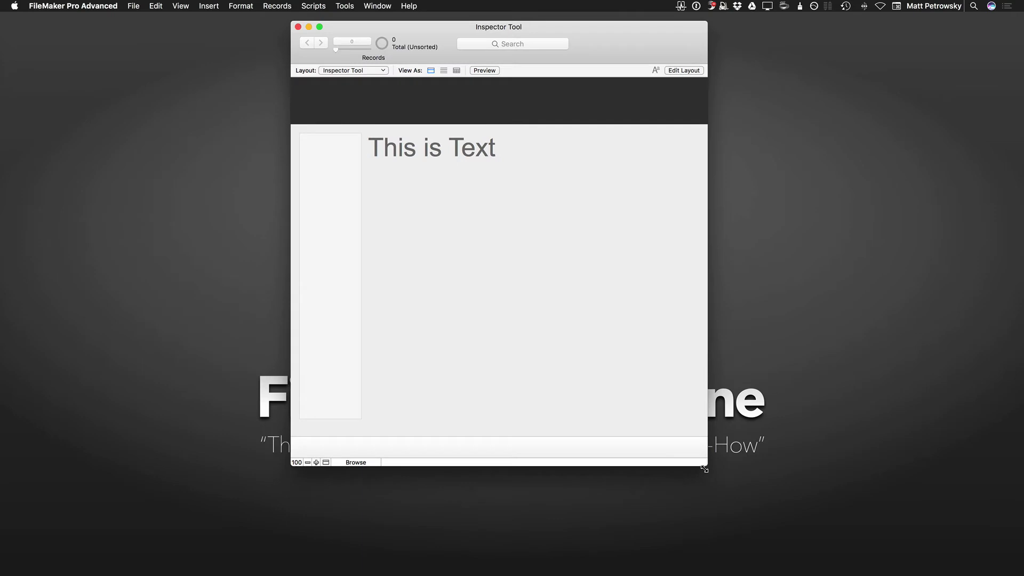
pyautogui.moveTo(705, 467); pyautogui.dragTo(835, 545)
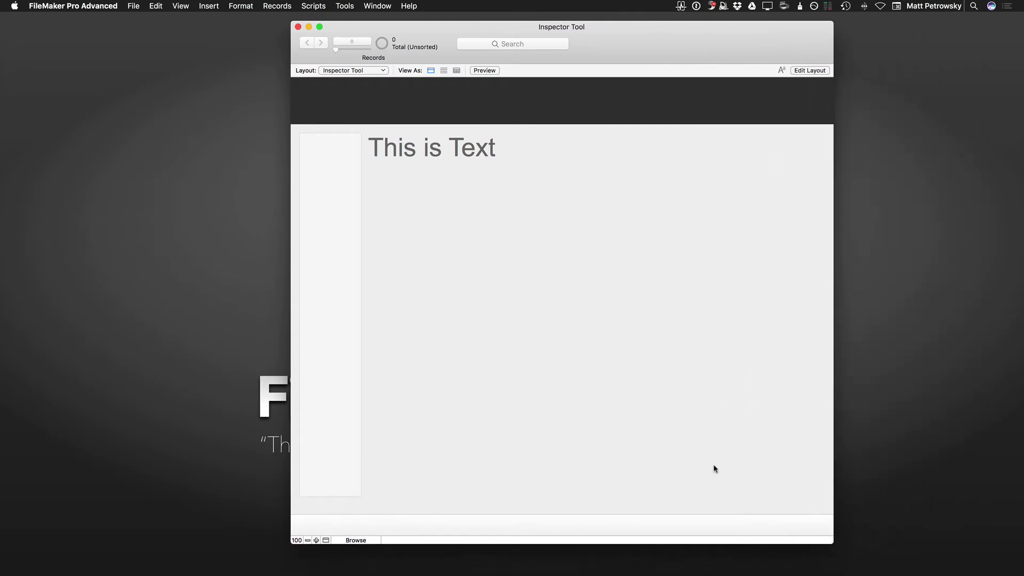
pyautogui.press('super+l')
# Give the "This is Text" box a solid 1 pt red line.
pyautogui.click(467, 209)
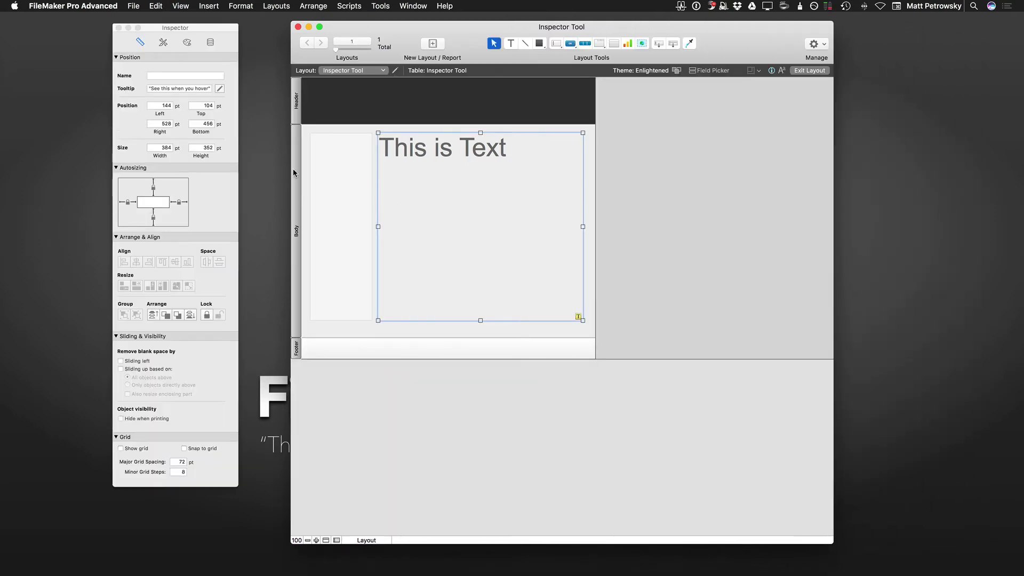
pyautogui.click(187, 43)
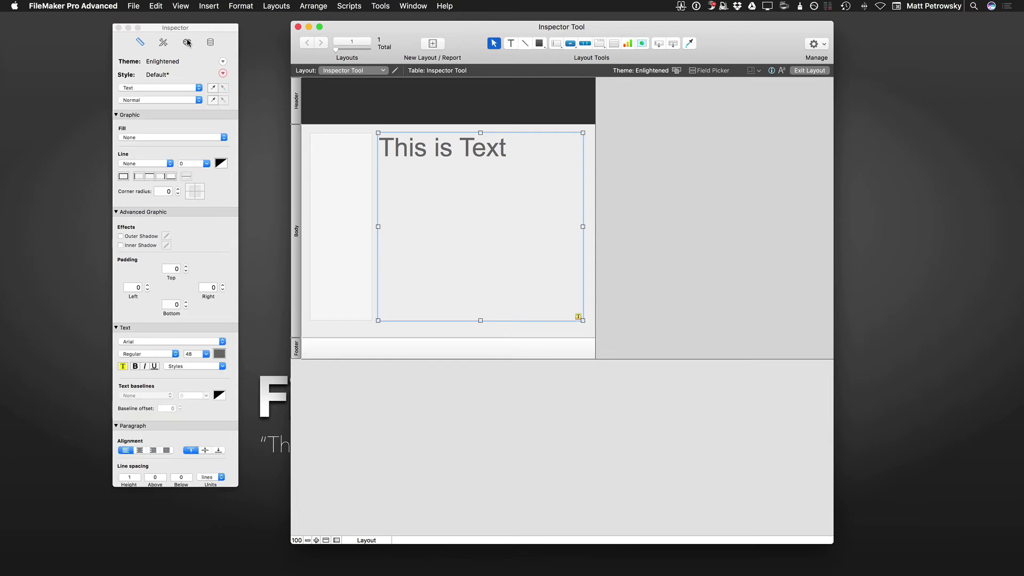
pyautogui.click(167, 163)
pyautogui.click(164, 171)
pyautogui.click(205, 163)
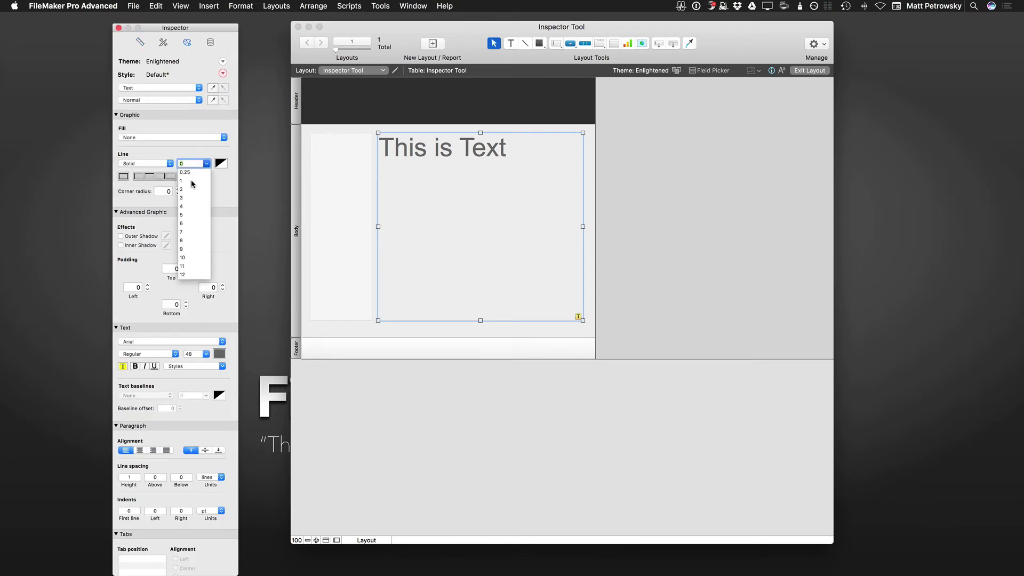
pyautogui.click(193, 185)
pyautogui.click(221, 163)
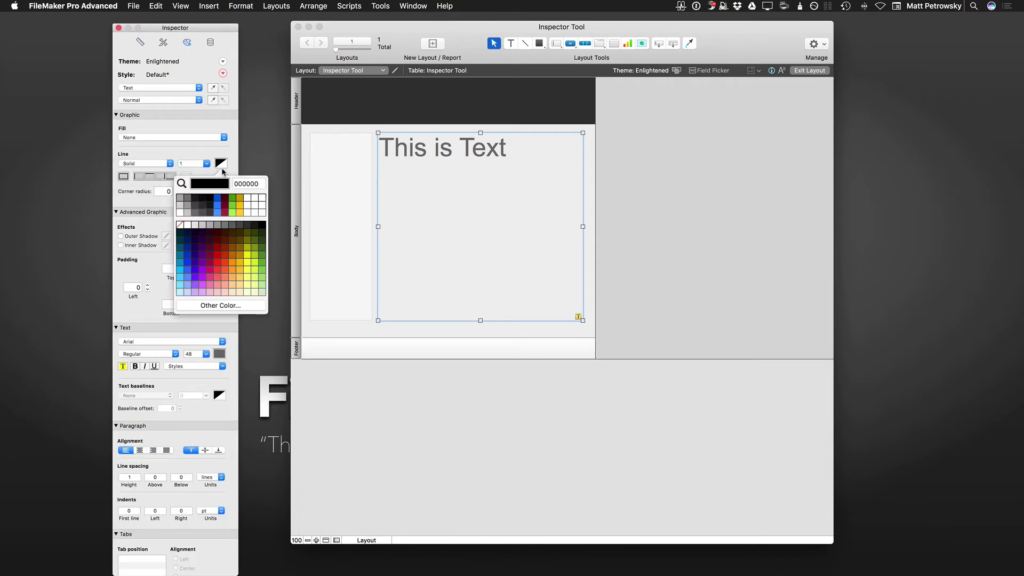
pyautogui.click(224, 257)
# Test the red-outlined text box in Browse mode by making the window smaller, and return to Layout mode.
pyautogui.press('super+b')
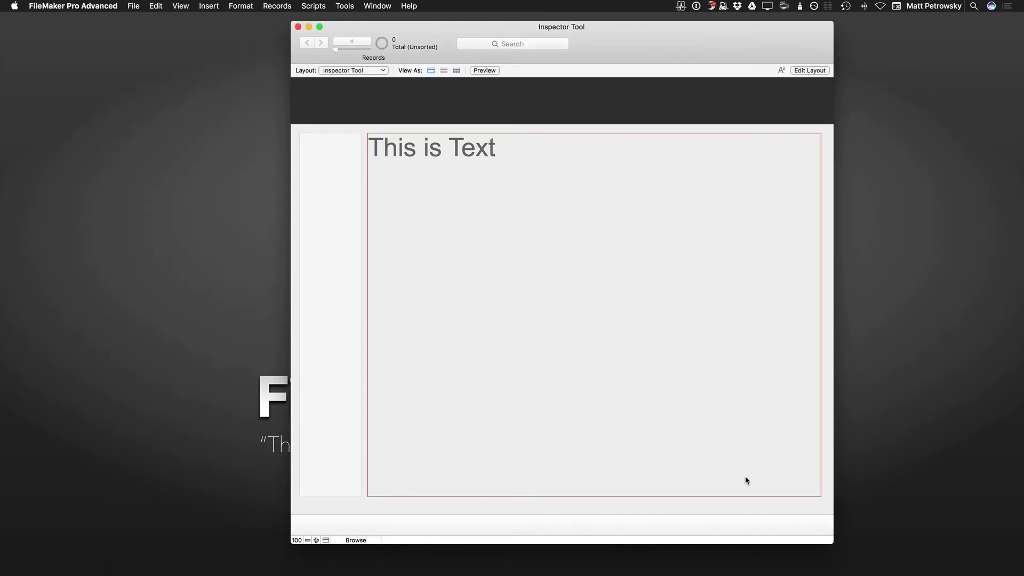
pyautogui.moveTo(832, 541); pyautogui.dragTo(711, 472)
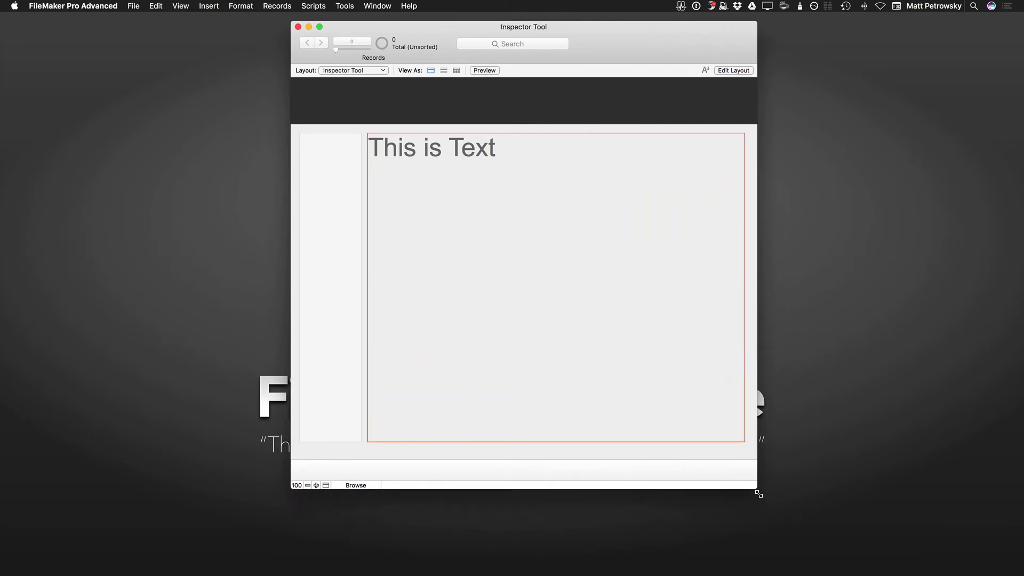
pyautogui.moveTo(758, 488); pyautogui.dragTo(672, 475)
pyautogui.press('super+l')
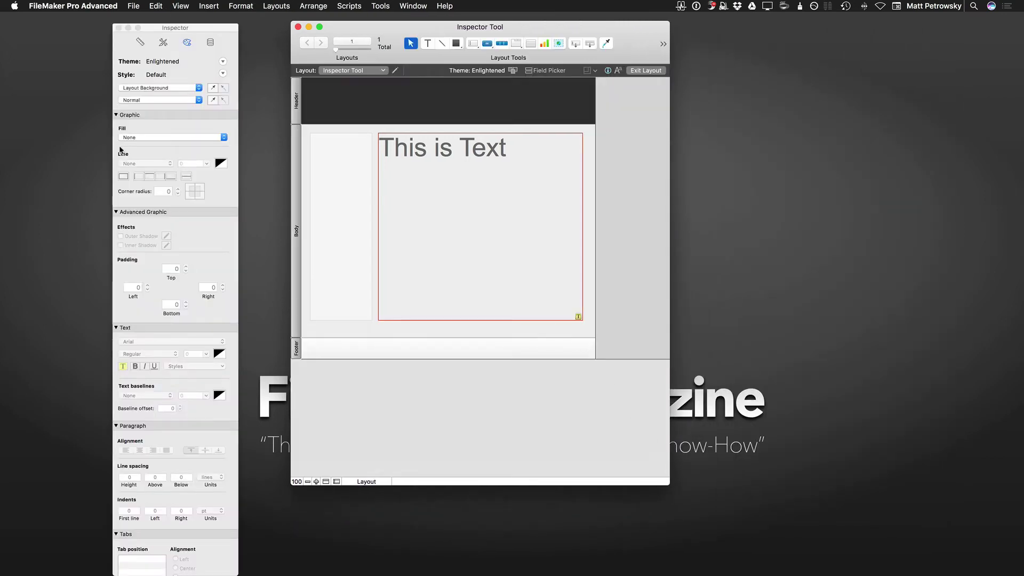
# Show the Inspector's position settings again, enlarge the layout window and lengthen the Body part to a layout height of about 665 pt.
pyautogui.click(141, 41)
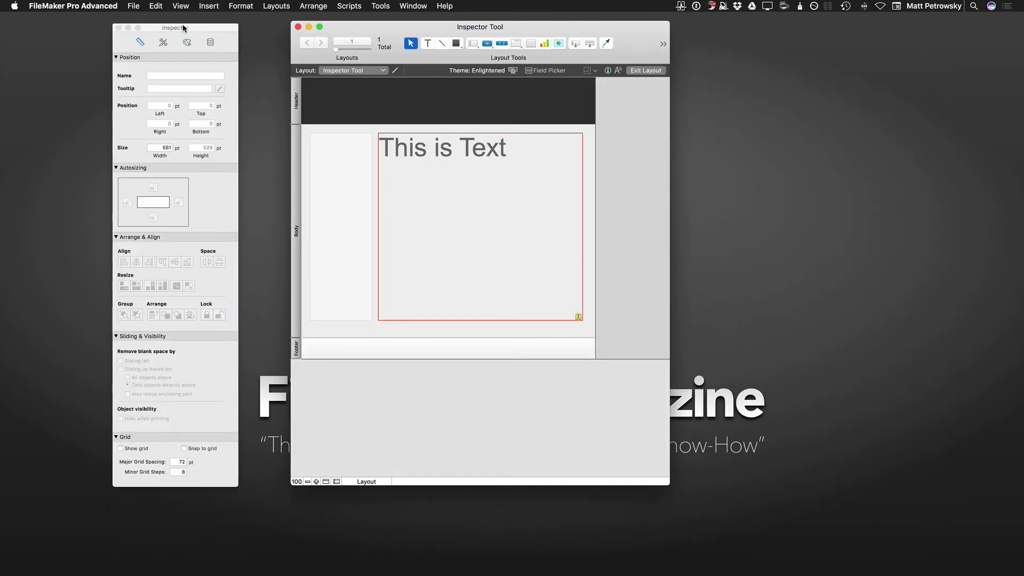
pyautogui.moveTo(153, 28); pyautogui.dragTo(176, 22)
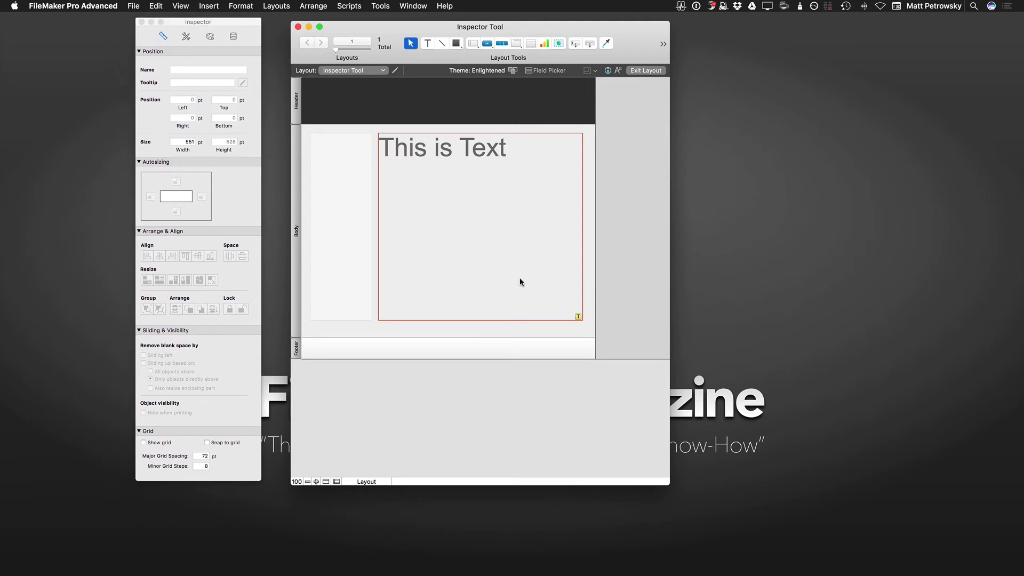
pyautogui.moveTo(668, 485); pyautogui.dragTo(770, 543)
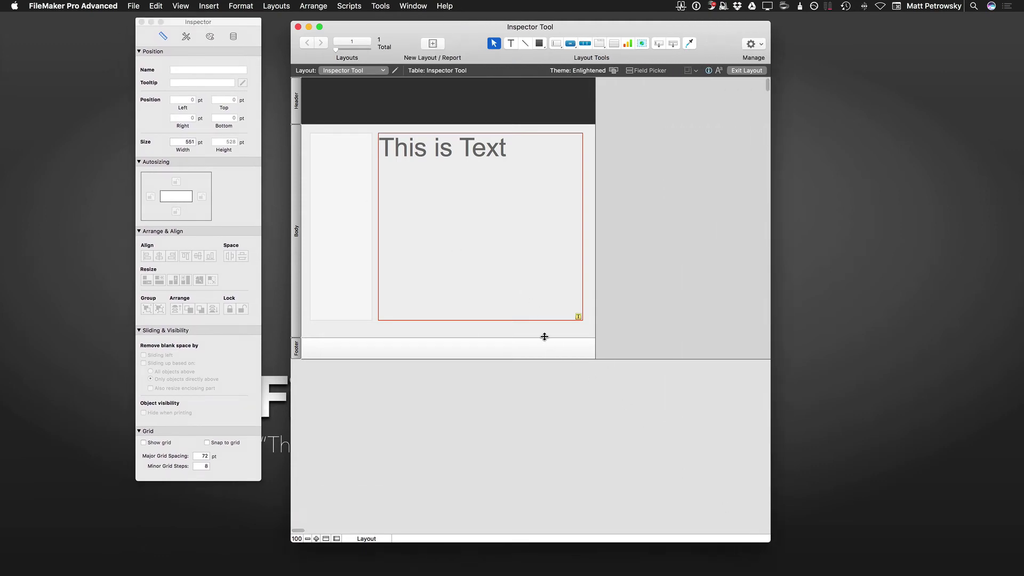
pyautogui.moveTo(544, 338); pyautogui.dragTo(544, 411)
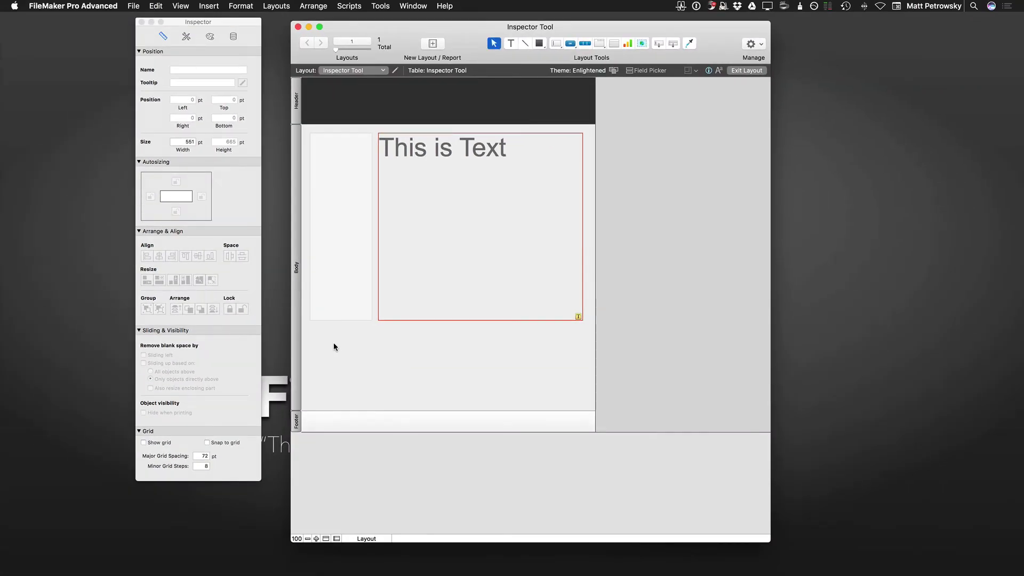
# Delete the tall rectangle and shrink the text box to about 334 by 66 pt.
pyautogui.click(400, 172)
pyautogui.click(344, 181)
pyautogui.press('Delete')
pyautogui.click(572, 322)
pyautogui.moveTo(583, 321); pyautogui.dragTo(556, 168)
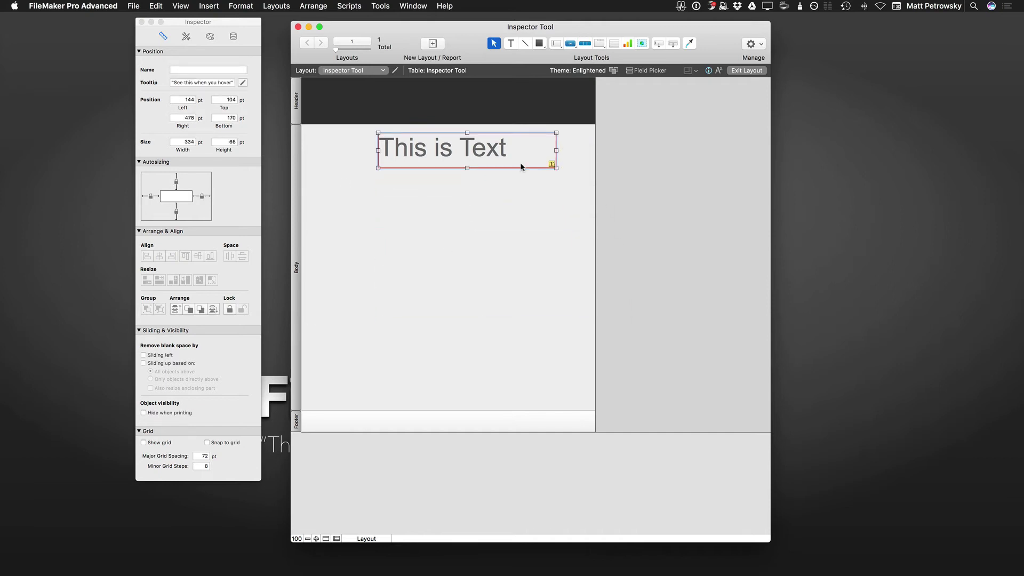
# Make two staggered copies of the text box with smaller text and different box sizes, the lowest about 260 by 121 pt.
pyautogui.moveTo(489, 161); pyautogui.dragTo(505, 243)
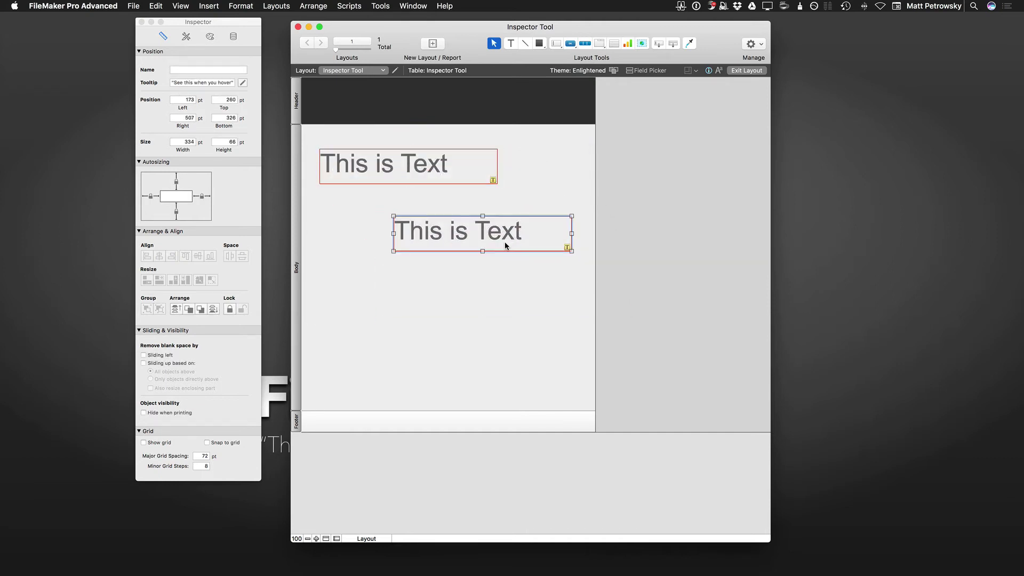
pyautogui.press('super+shift+comma')
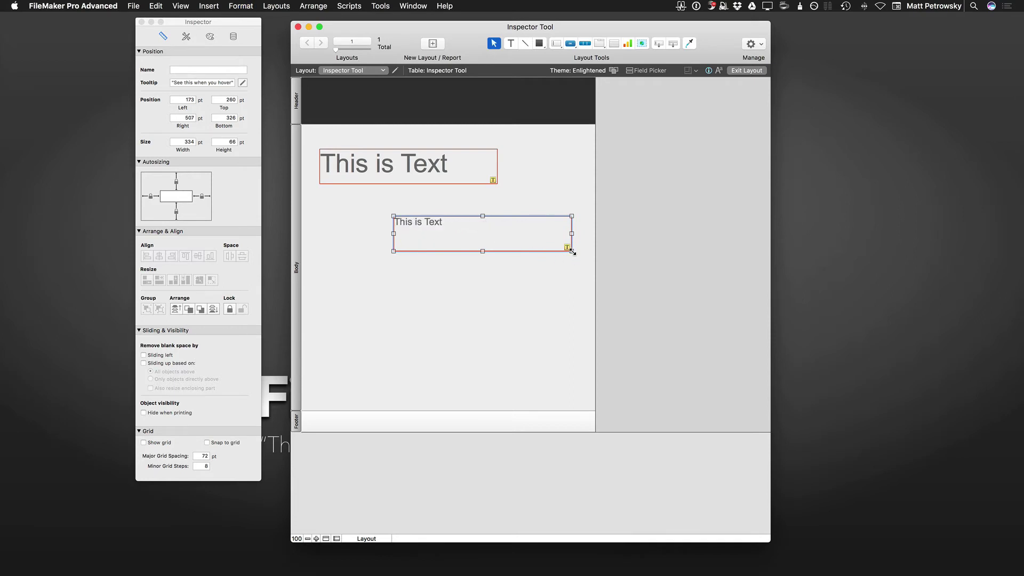
pyautogui.moveTo(571, 251); pyautogui.dragTo(487, 331)
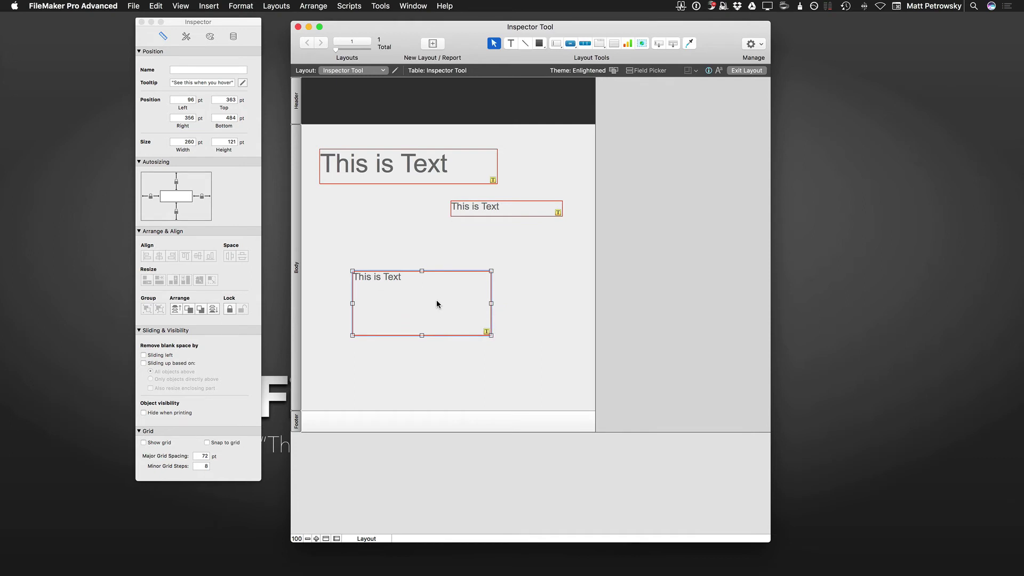
pyautogui.moveTo(436, 300); pyautogui.dragTo(457, 269)
pyautogui.click(542, 281)
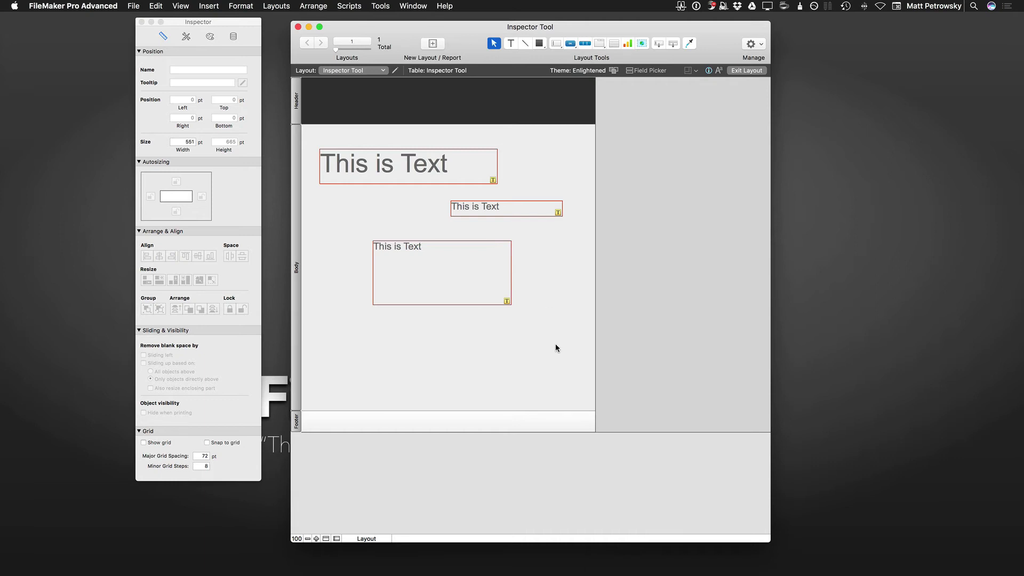
# Align the left edges of all three text boxes and resize them to the largest height and width.
pyautogui.moveTo(557, 346); pyautogui.dragTo(346, 144)
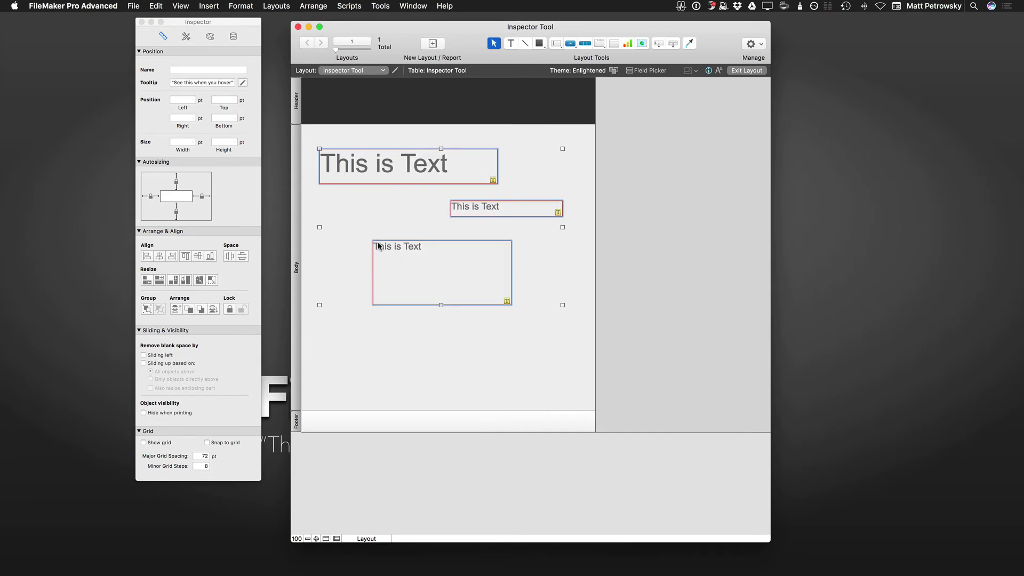
pyautogui.click(147, 256)
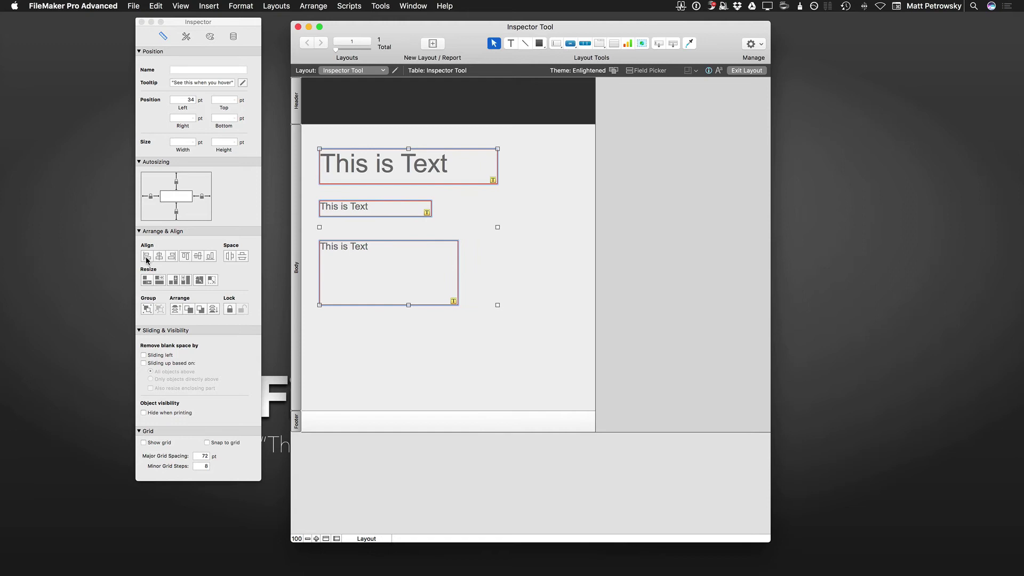
pyautogui.click(186, 280)
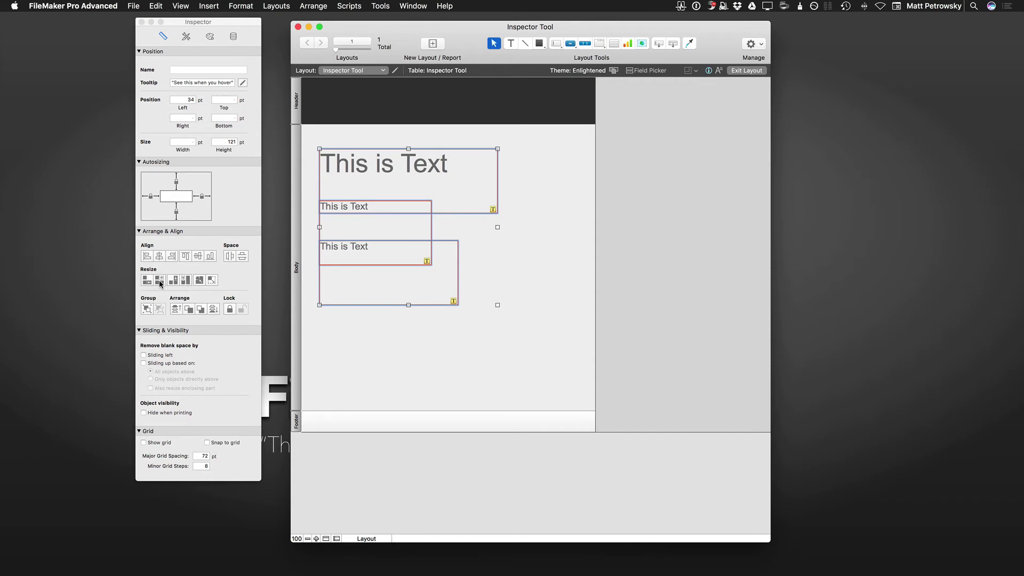
pyautogui.click(160, 283)
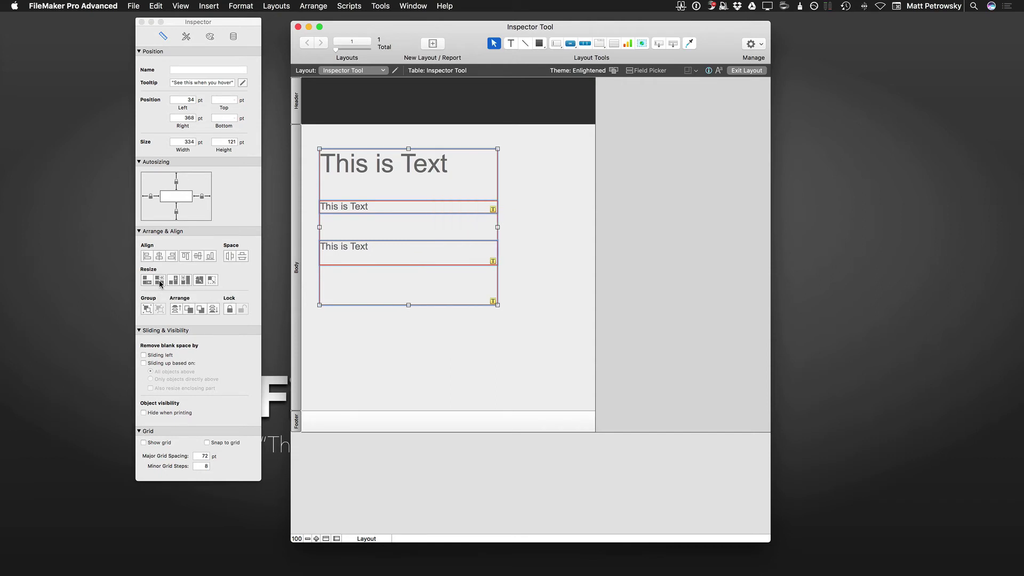
# Move the lowest text box down to about top 397 pt and space all three boxes evenly in the vertical direction.
pyautogui.click(447, 331)
pyautogui.moveTo(424, 300); pyautogui.dragTo(425, 350)
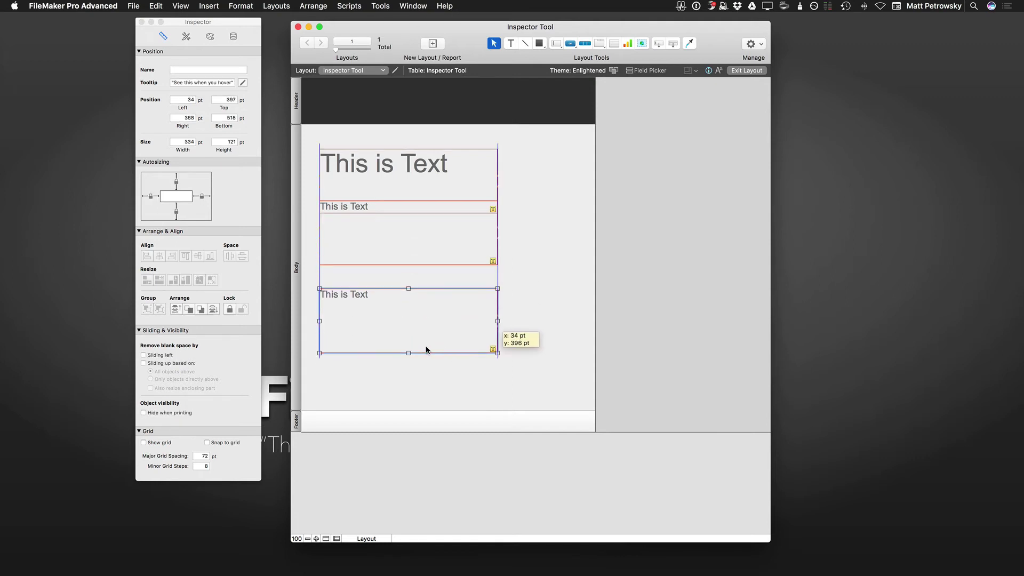
pyautogui.moveTo(447, 383); pyautogui.dragTo(393, 192)
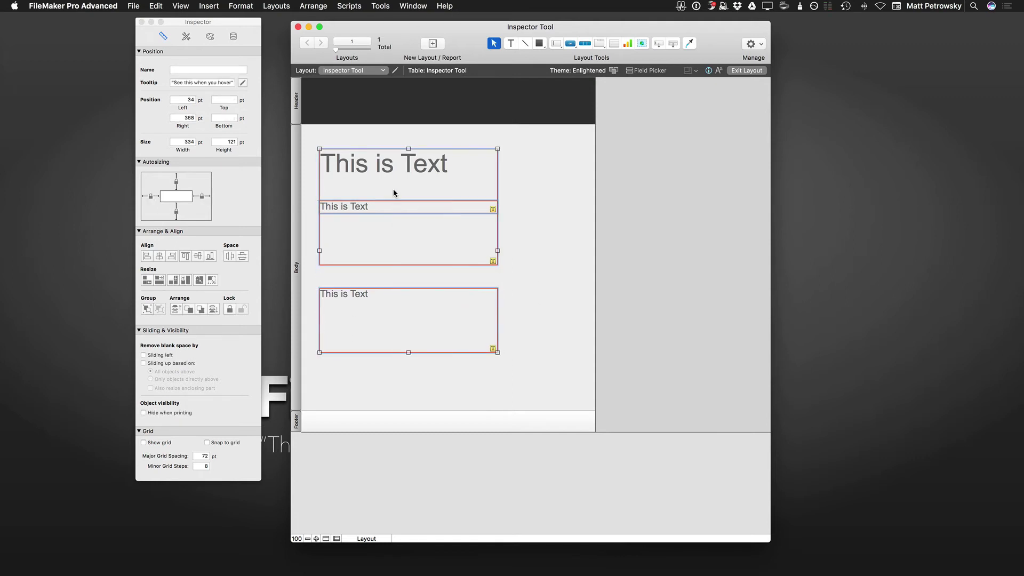
pyautogui.click(241, 257)
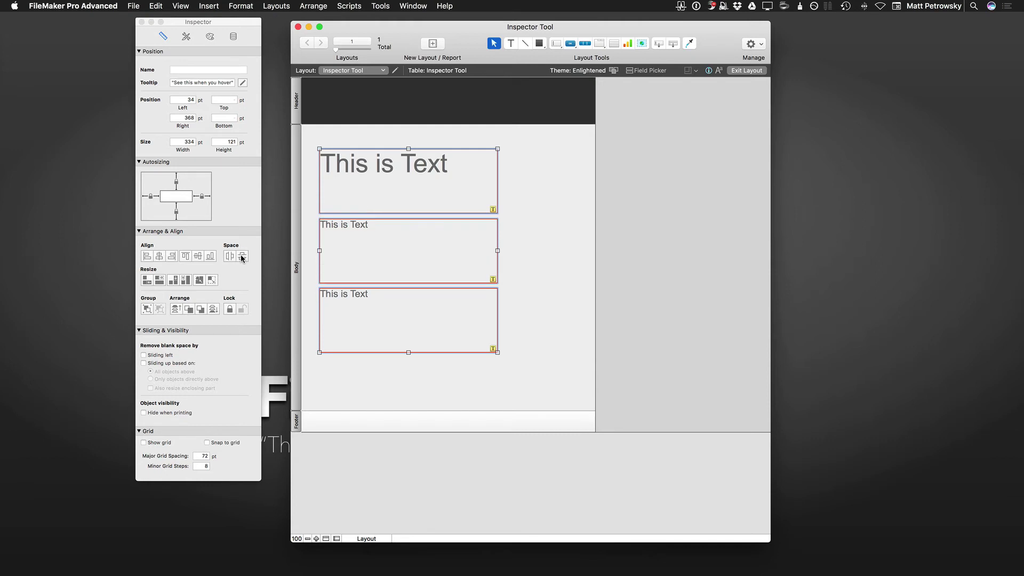
# Undo the vertical spacing, the move of the lowest box, the resizing and the left alignment of the three text boxes.
pyautogui.click(530, 265)
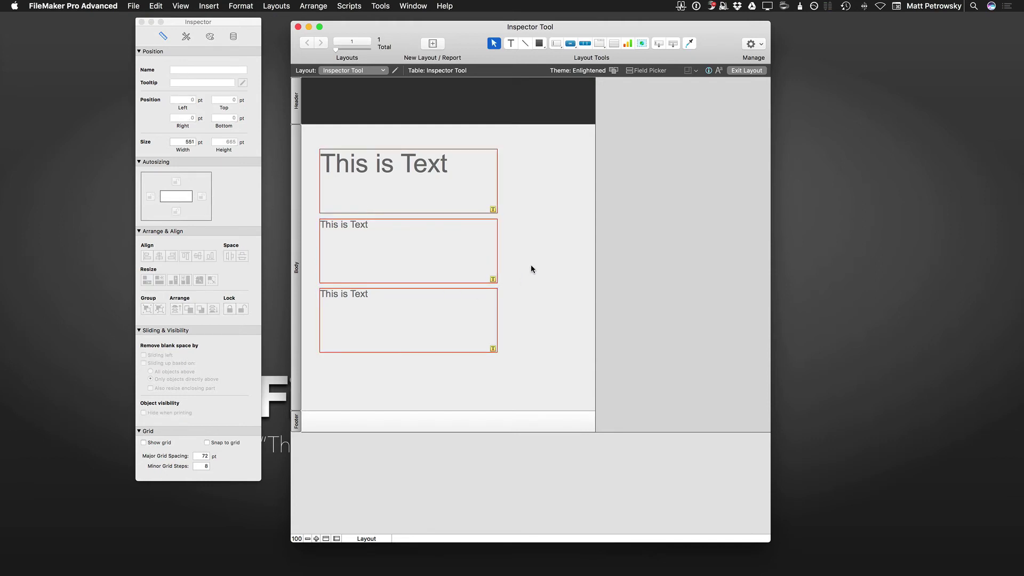
pyautogui.press('super+z')
pyautogui.press('super+z')
pyautogui.press('super+z')
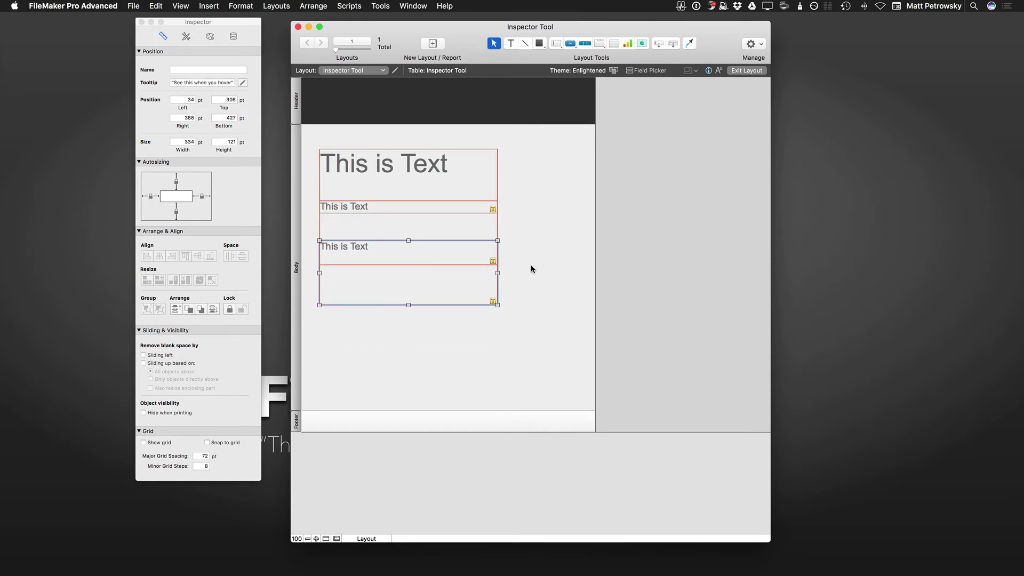
pyautogui.press('super+z')
pyautogui.press('super+z')
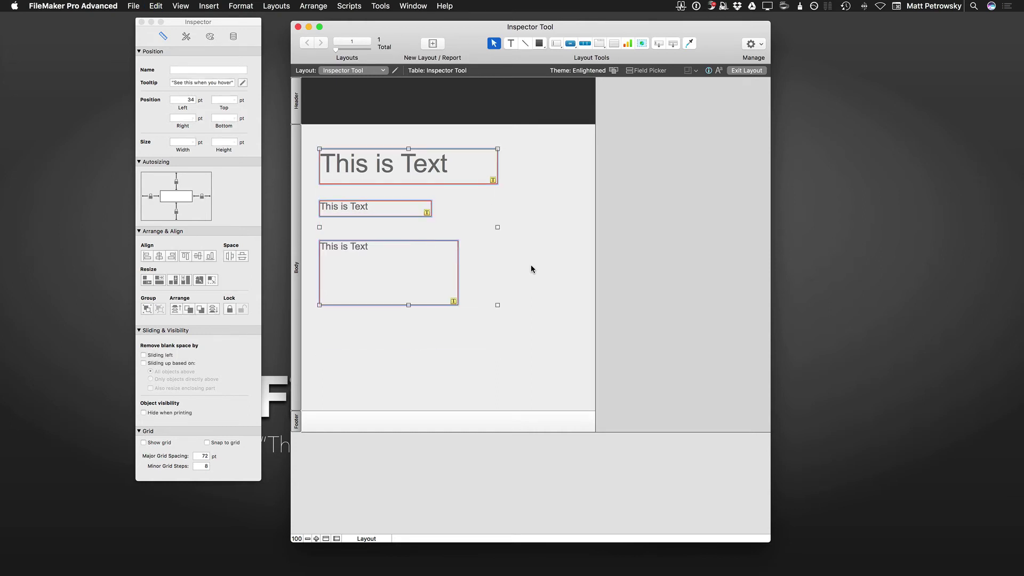
pyautogui.click(521, 329)
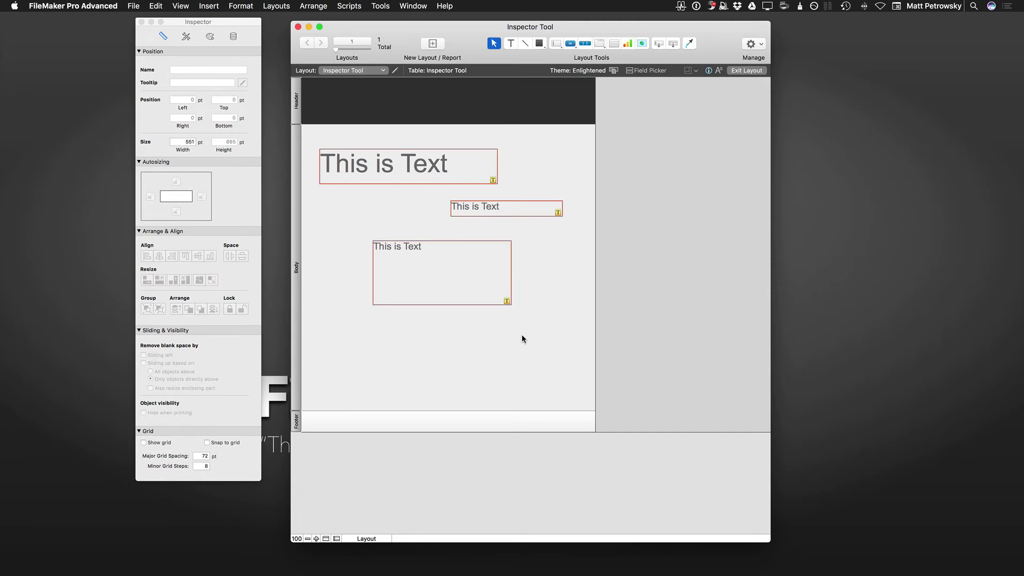
# Align the left edges of all three text boxes and resize them to the largest width and height.
pyautogui.moveTo(521, 334); pyautogui.dragTo(415, 169)
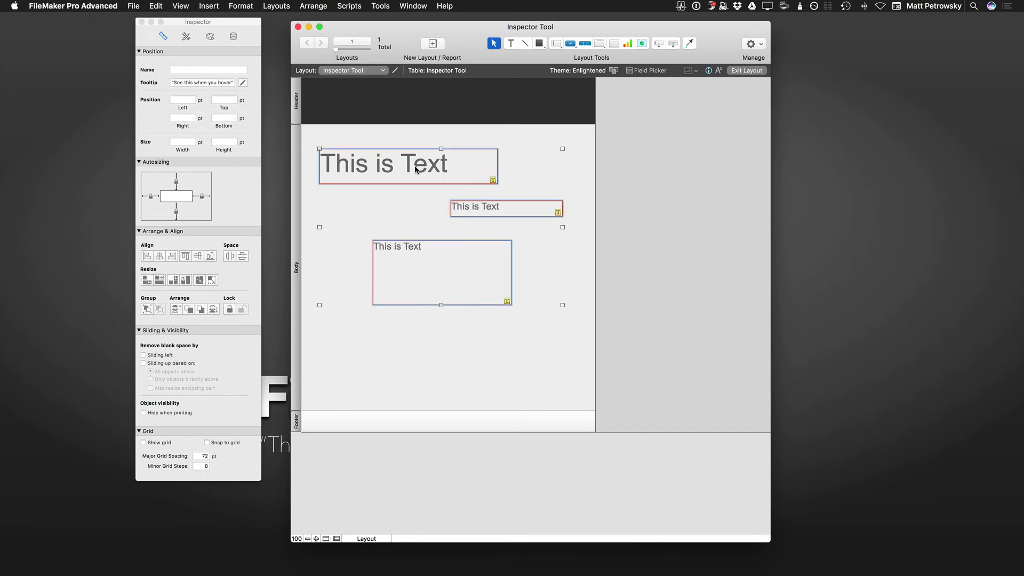
pyautogui.press('super+alt+Left')
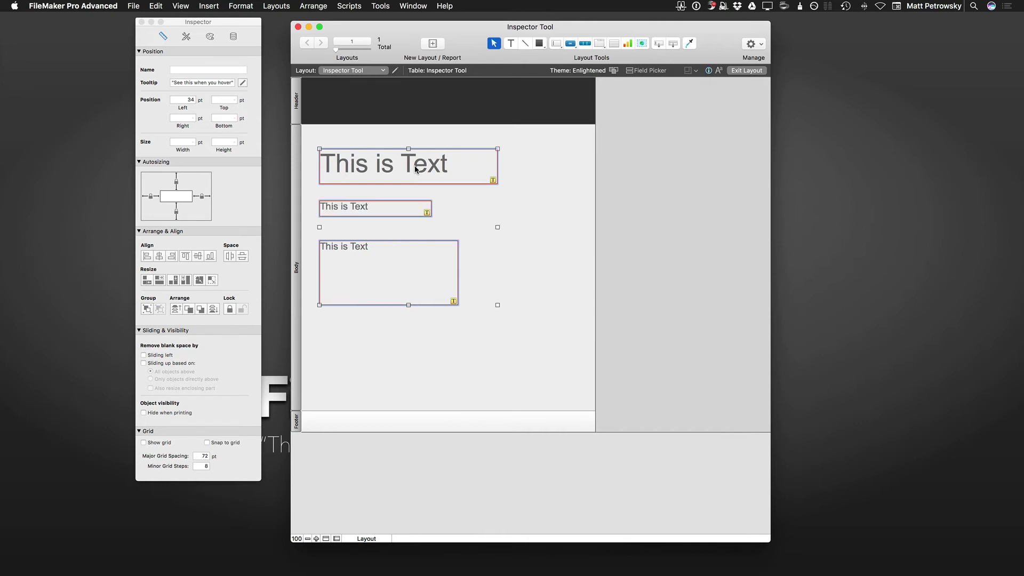
pyautogui.press('super+alt+shift+Right')
pyautogui.press('super+alt+shift+Down')
pyautogui.click(445, 309)
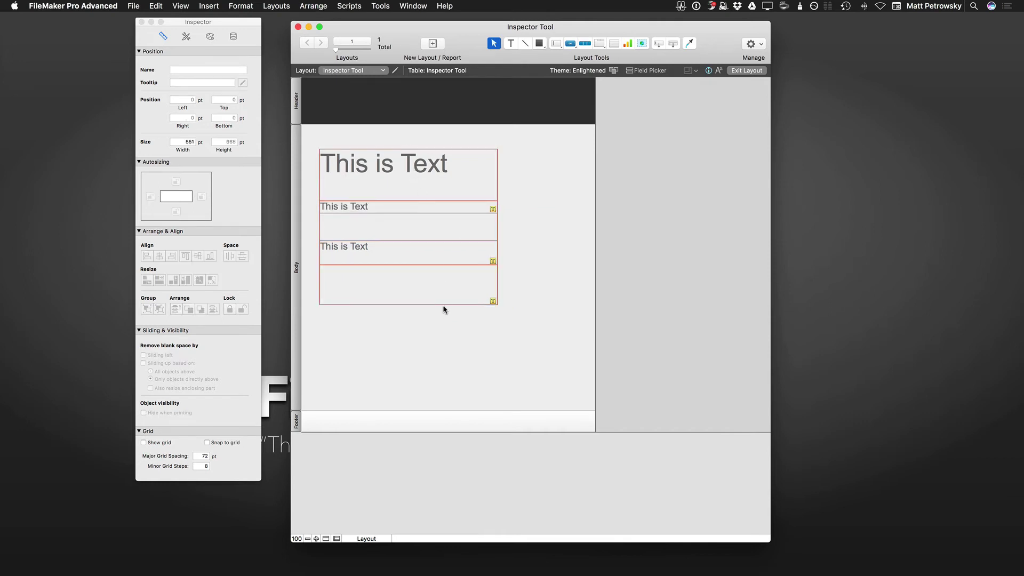
# Move the lowest text box straight down and distribute all three boxes evenly in the vertical direction.
pyautogui.moveTo(439, 290); pyautogui.dragTo(442, 341)
pyautogui.moveTo(454, 381); pyautogui.dragTo(419, 183)
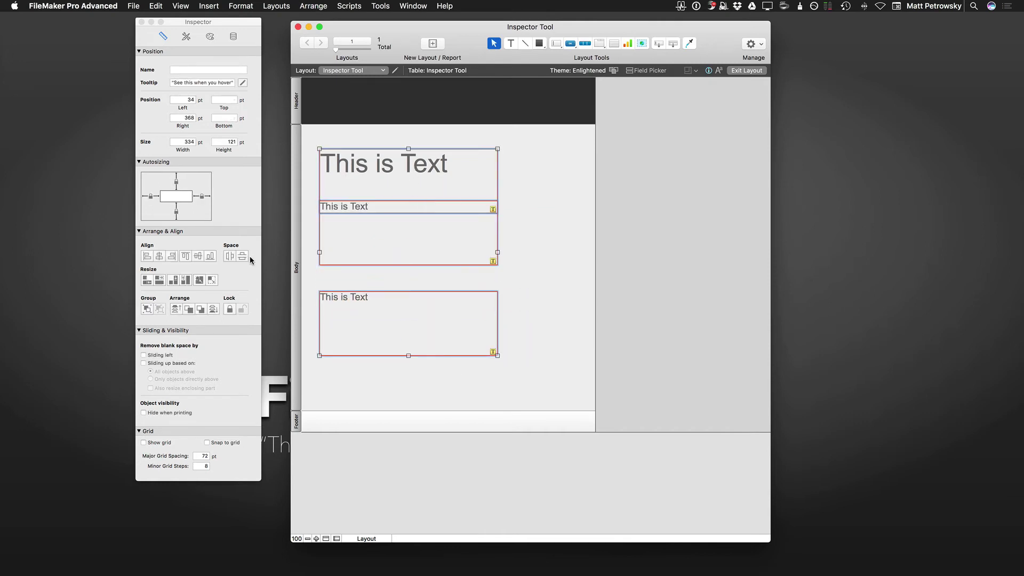
pyautogui.click(245, 255)
pyautogui.click(571, 283)
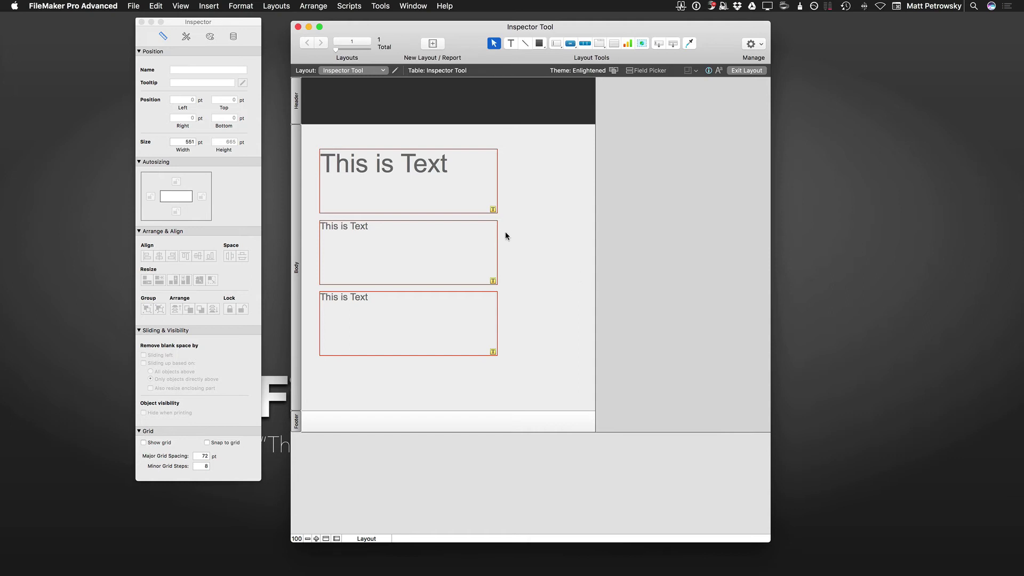
# Examine the Align, Distribute and Resize To commands for layout objects and their keyboard shortcuts.
pyautogui.click(309, 4)
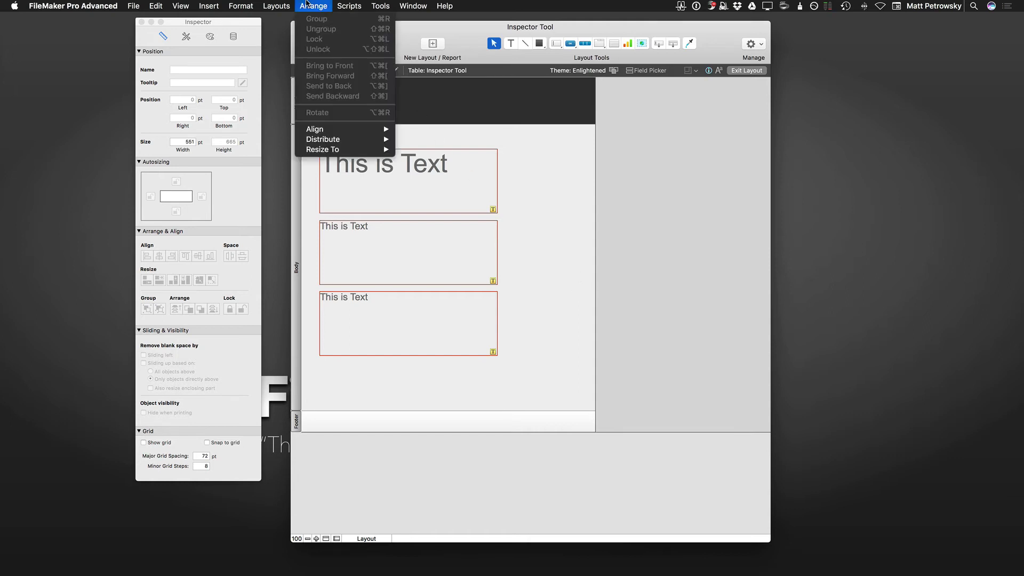
pyautogui.moveTo(333, 131)
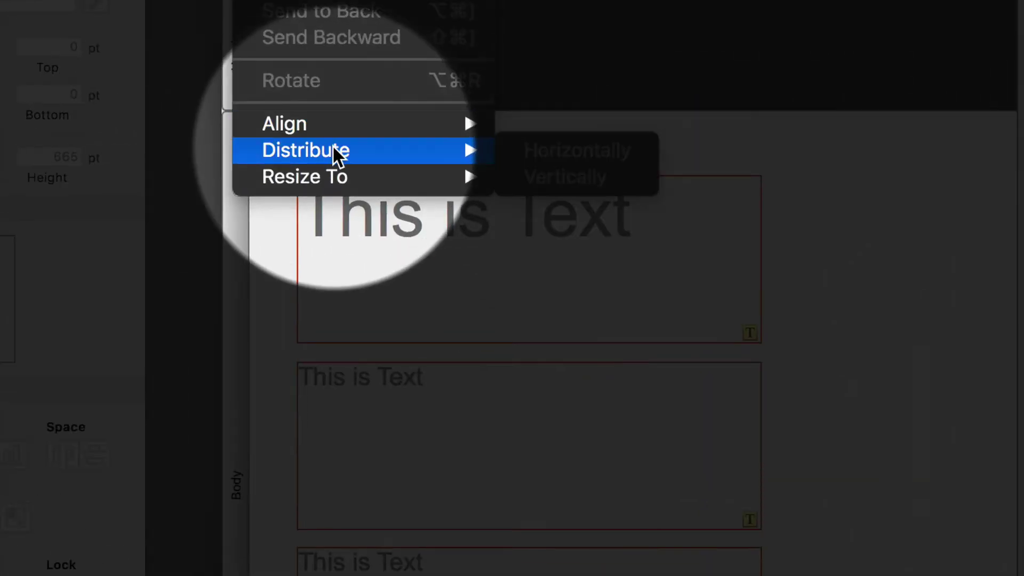
pyautogui.moveTo(338, 120)
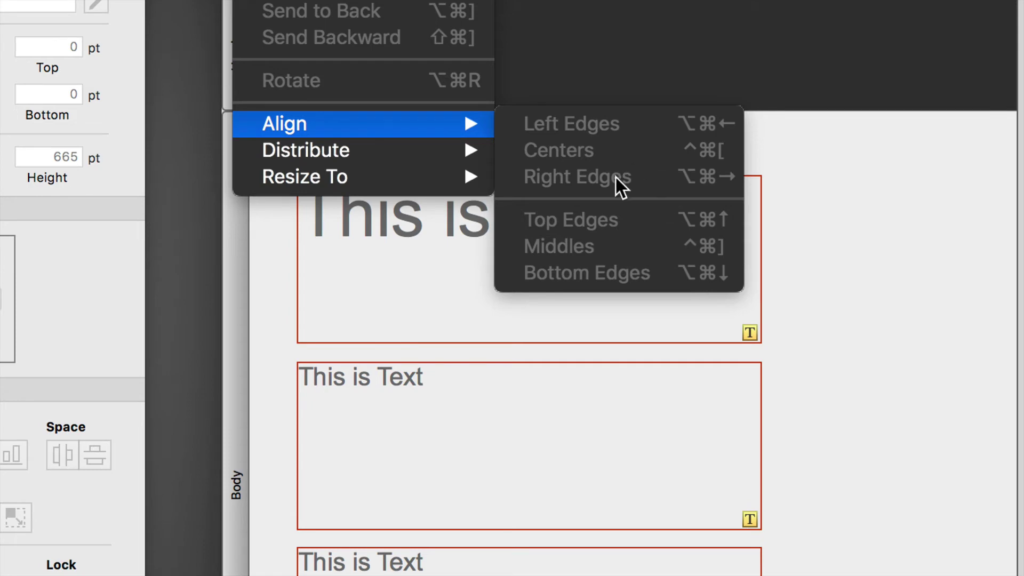
pyautogui.moveTo(457, 184)
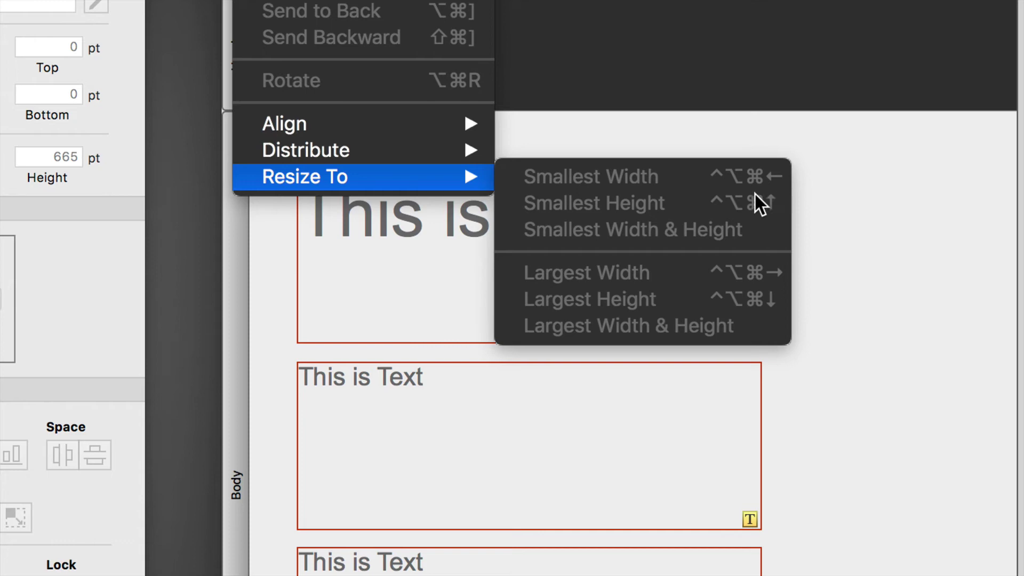
pyautogui.moveTo(440, 125)
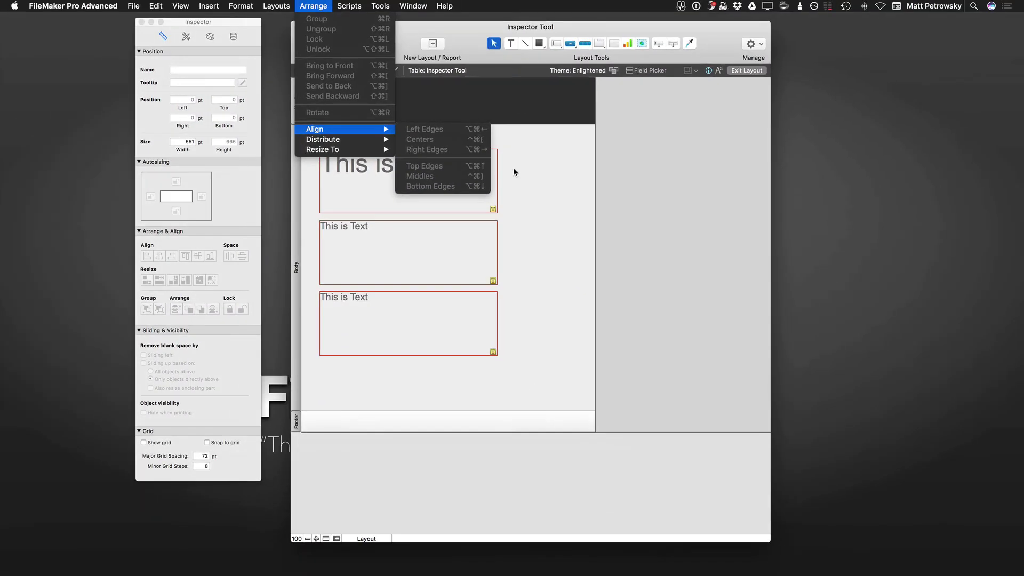
pyautogui.click(535, 173)
pyautogui.click(114, 6)
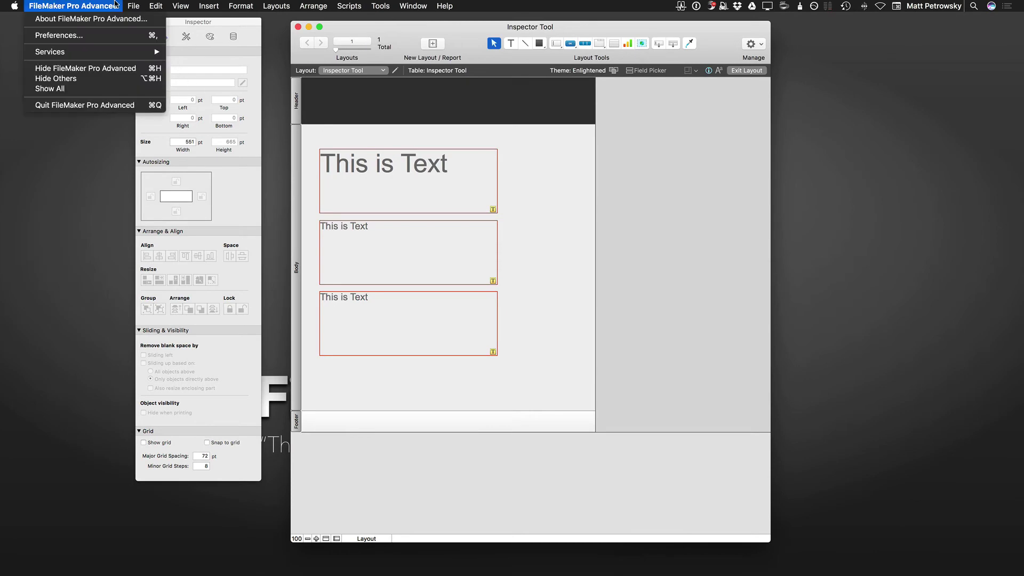
pyautogui.click(87, 38)
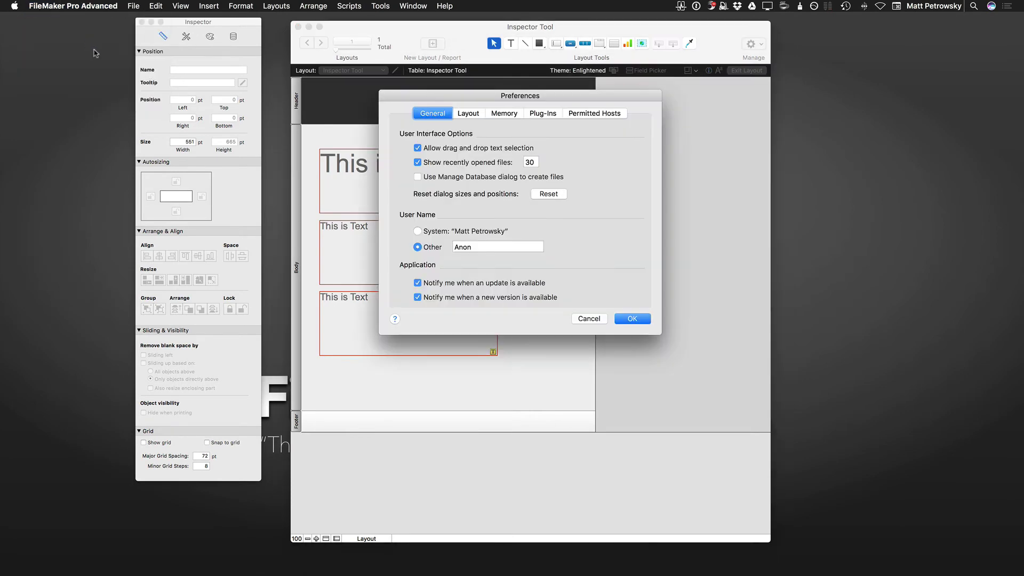
pyautogui.click(593, 317)
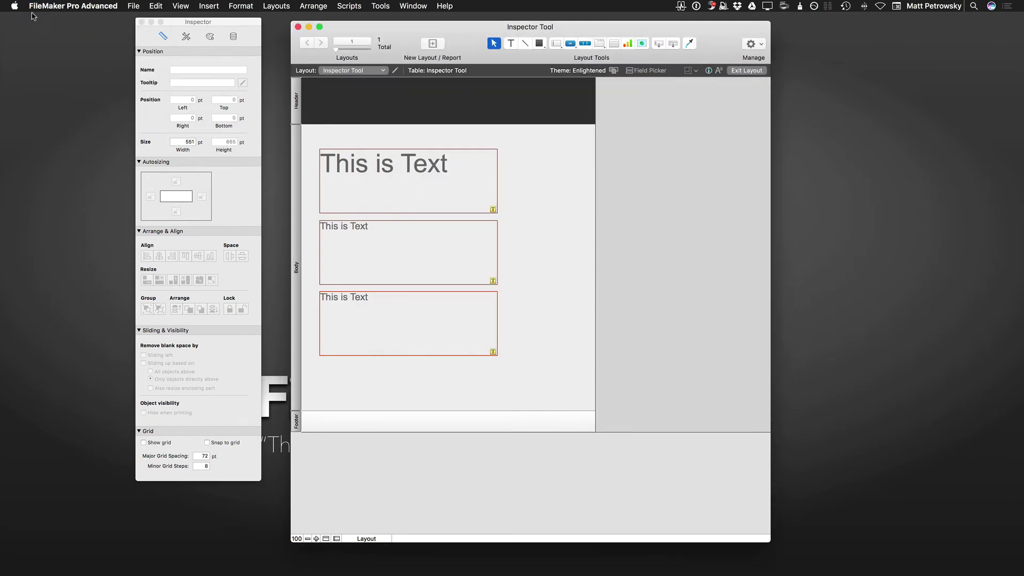
# Switch to System Preferences and display the App Shortcuts in the Keyboard settings.
pyautogui.click(15, 6)
pyautogui.click(41, 36)
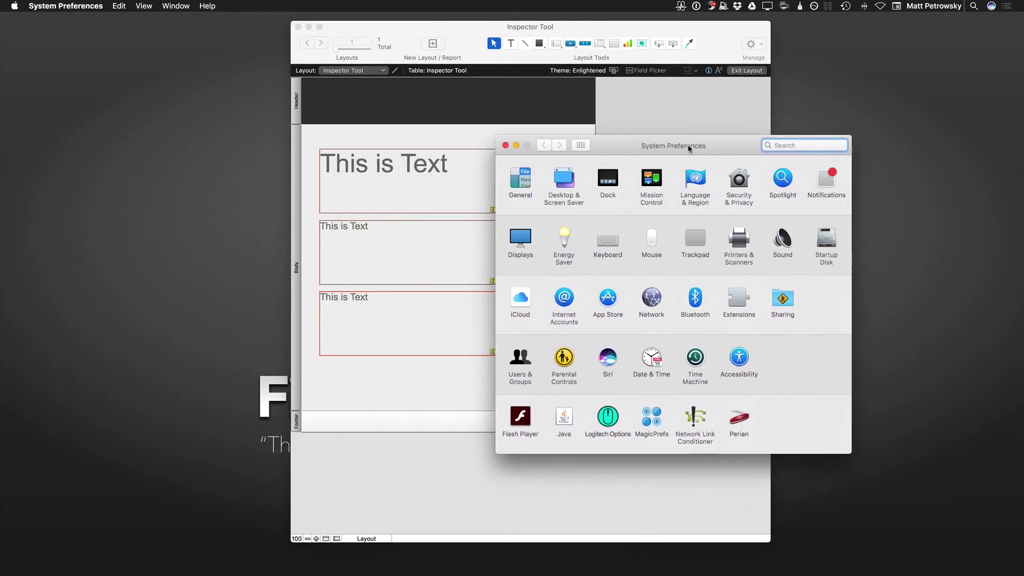
pyautogui.moveTo(670, 140); pyautogui.dragTo(542, 101)
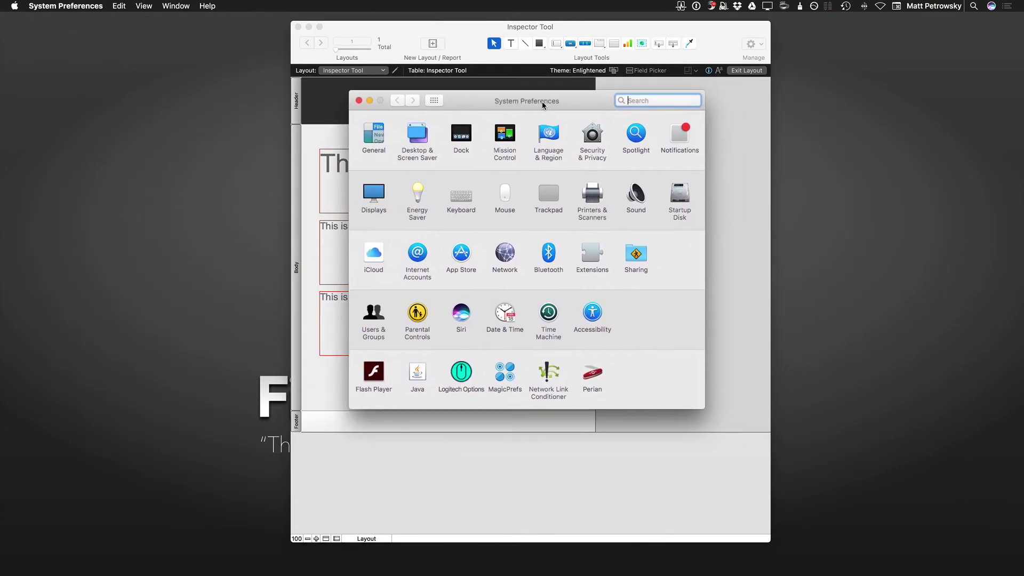
pyautogui.click(462, 200)
pyautogui.click(522, 131)
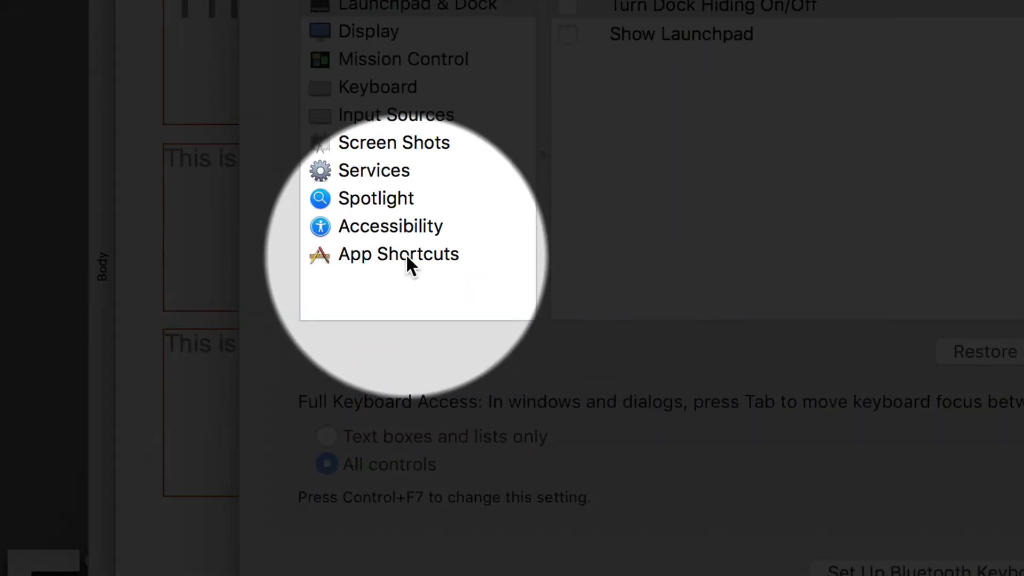
pyautogui.click(414, 266)
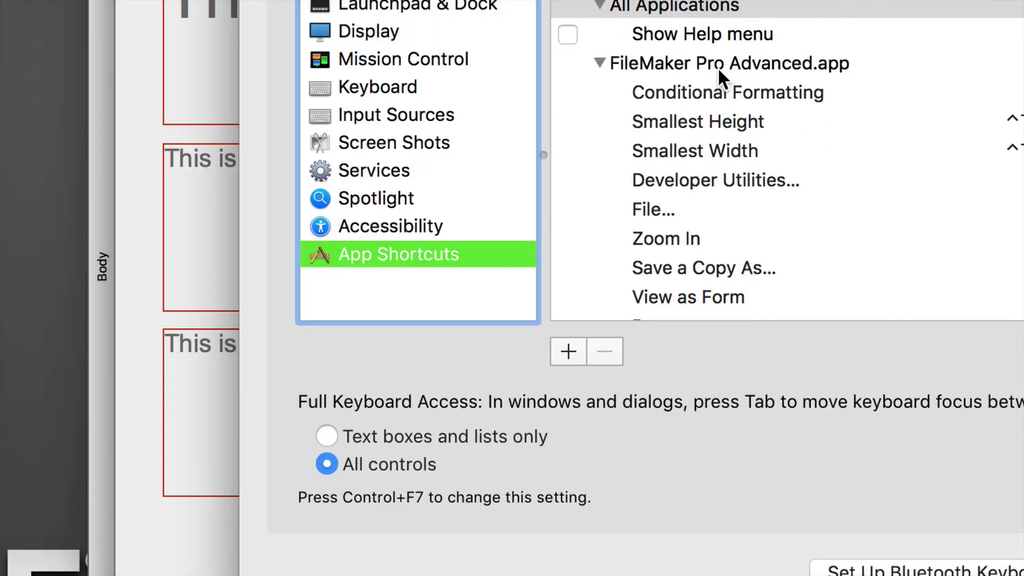
# Look at the form for adding a FileMaker Pro Advanced shortcut, cancel it and close System Preferences.
pyautogui.click(718, 64)
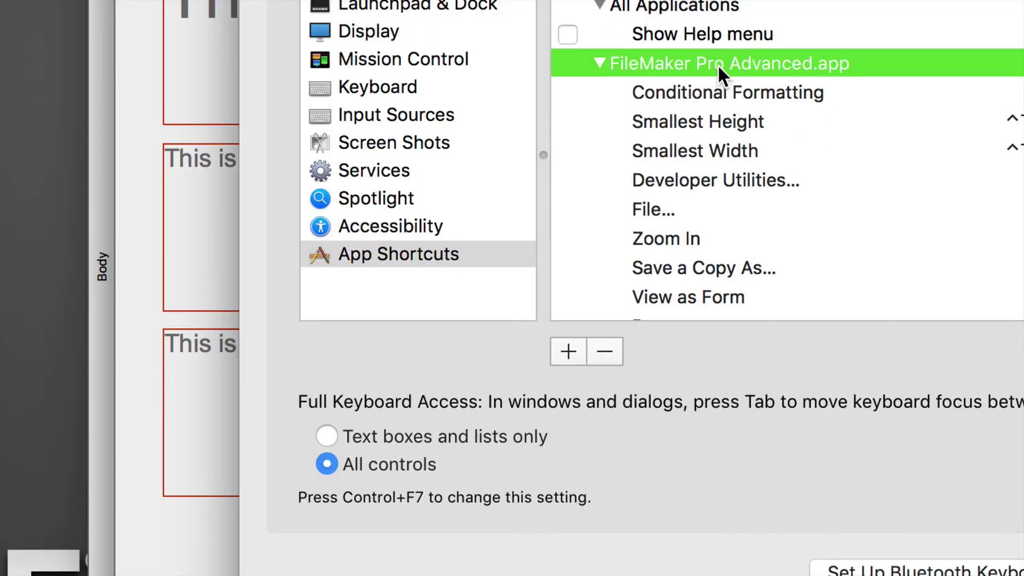
pyautogui.click(566, 349)
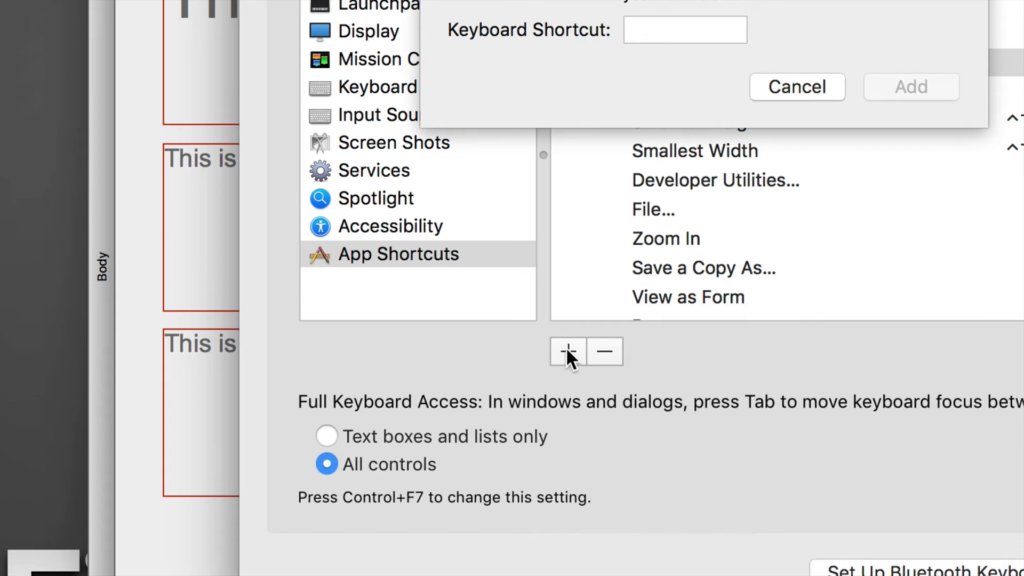
pyautogui.click(787, 85)
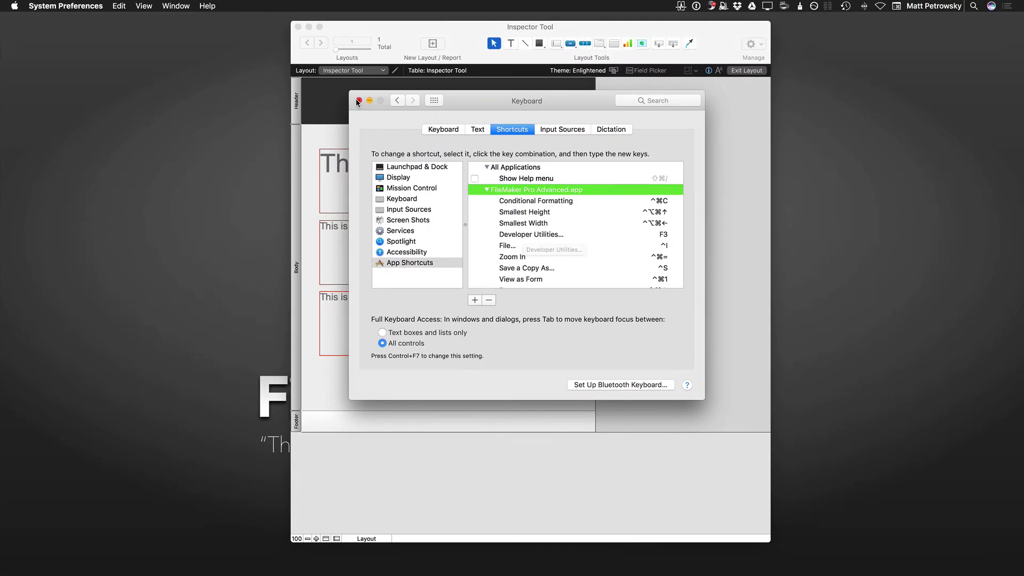
pyautogui.click(358, 101)
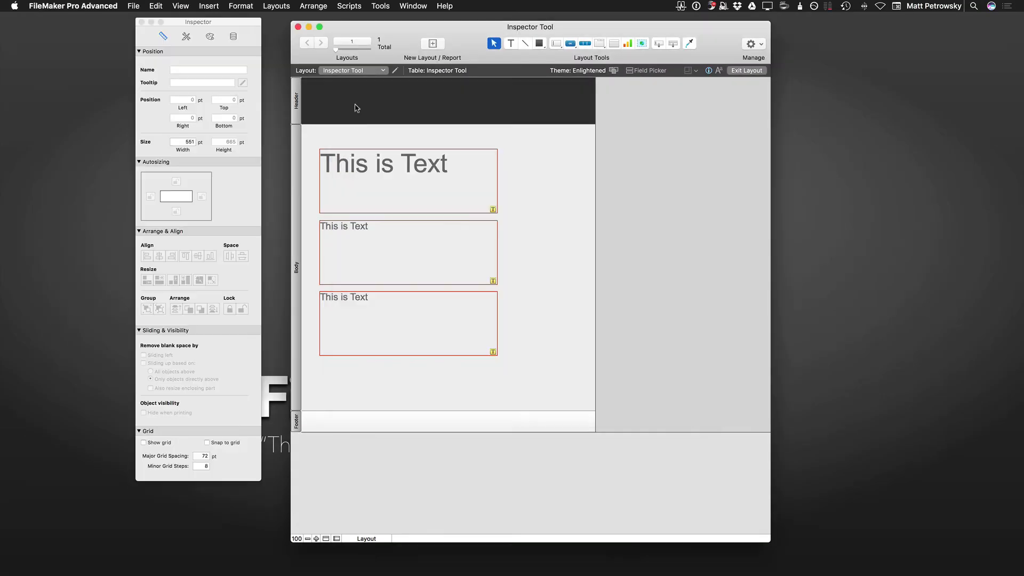
# Review the Align commands for layout objects and their keyboard shortcuts again.
pyautogui.click(299, 5)
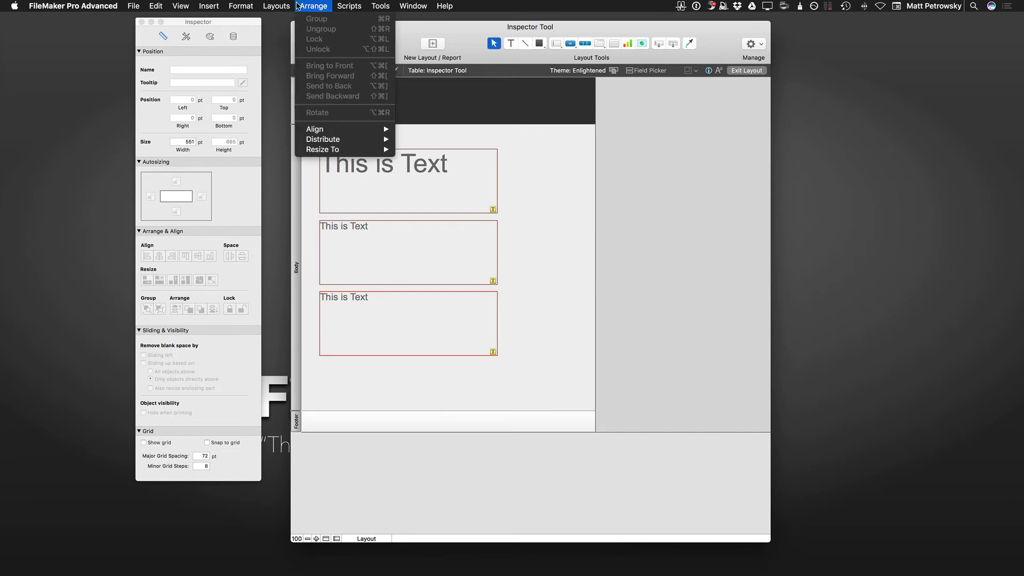
pyautogui.moveTo(333, 132)
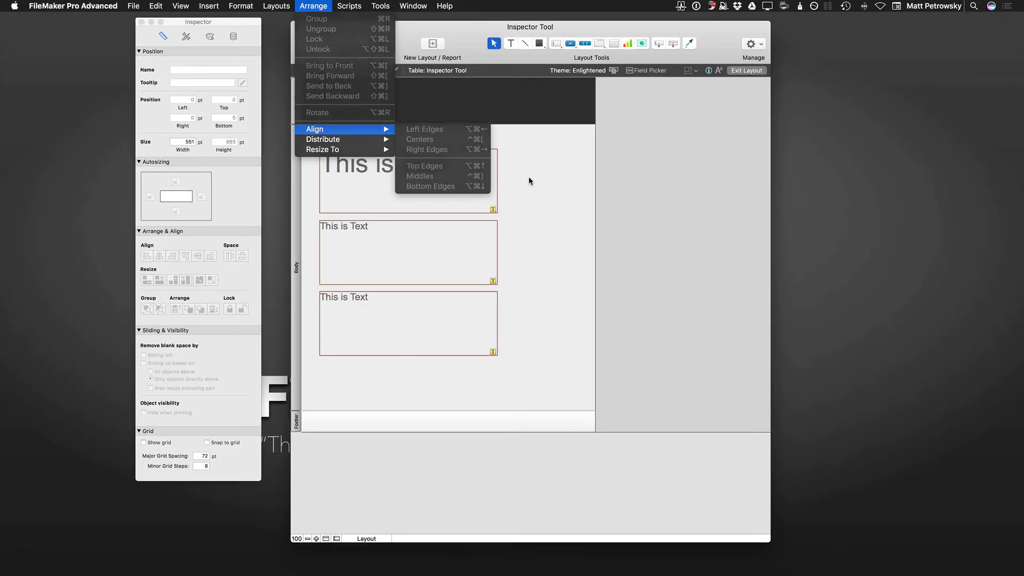
pyautogui.click(656, 167)
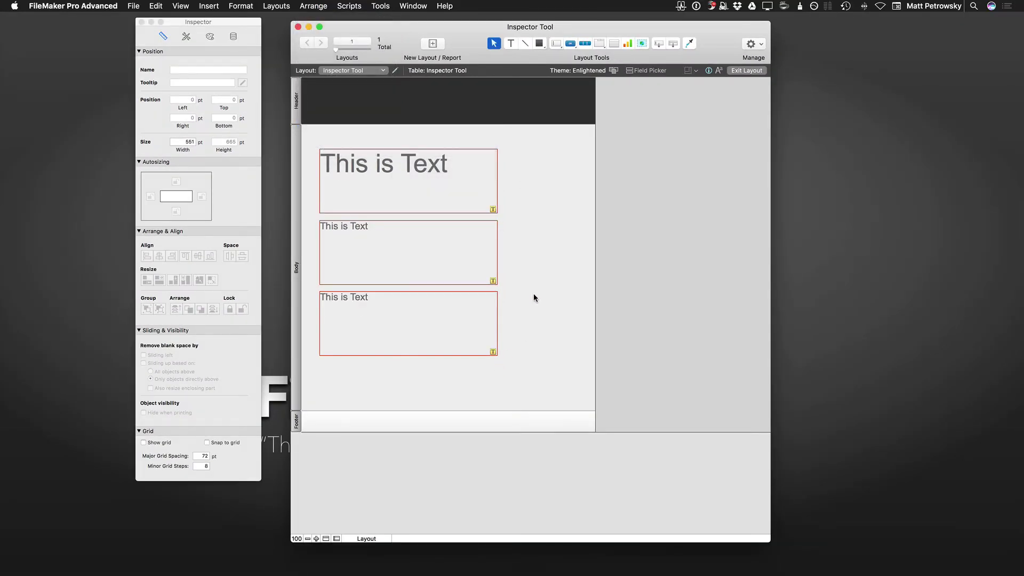
# Revert the alignment, resizing and spacing of the three text boxes to their staggered arrangement and deselect them.
pyautogui.press('super+z')
pyautogui.press('super+z')
pyautogui.press('super+z')
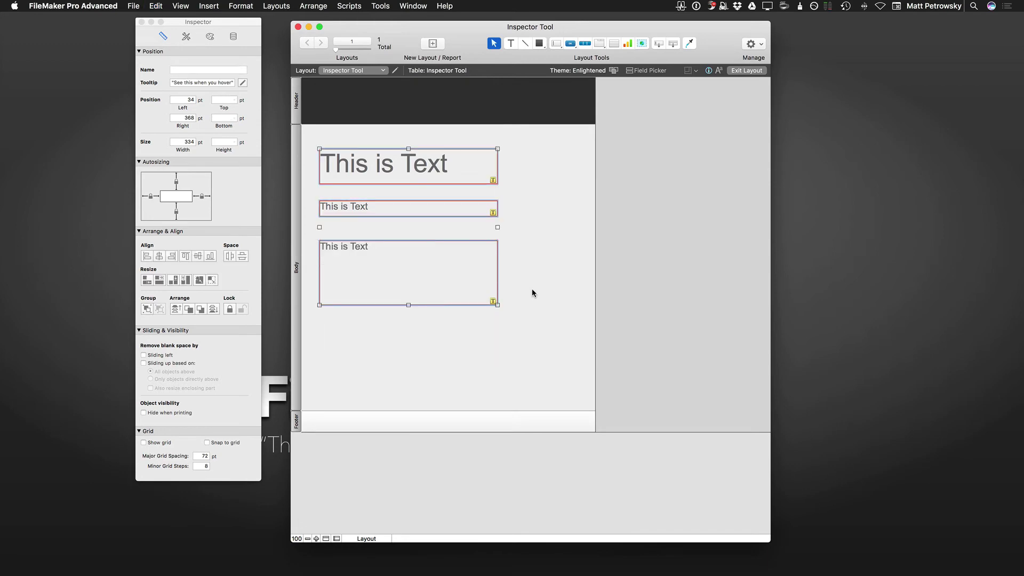
pyautogui.press('super+shift+z')
pyautogui.press('super+shift+z')
pyautogui.press('super+shift+z')
pyautogui.click(576, 275)
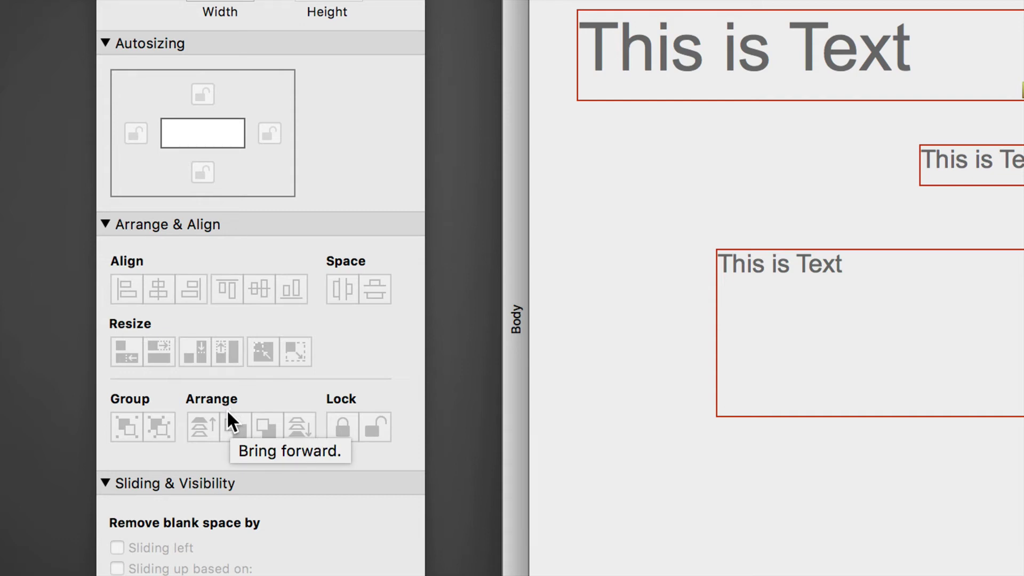
# Move the middle and lowest text boxes left beneath the large one, and nudge the large box level with the middle box's left edge.
pyautogui.click(937, 171)
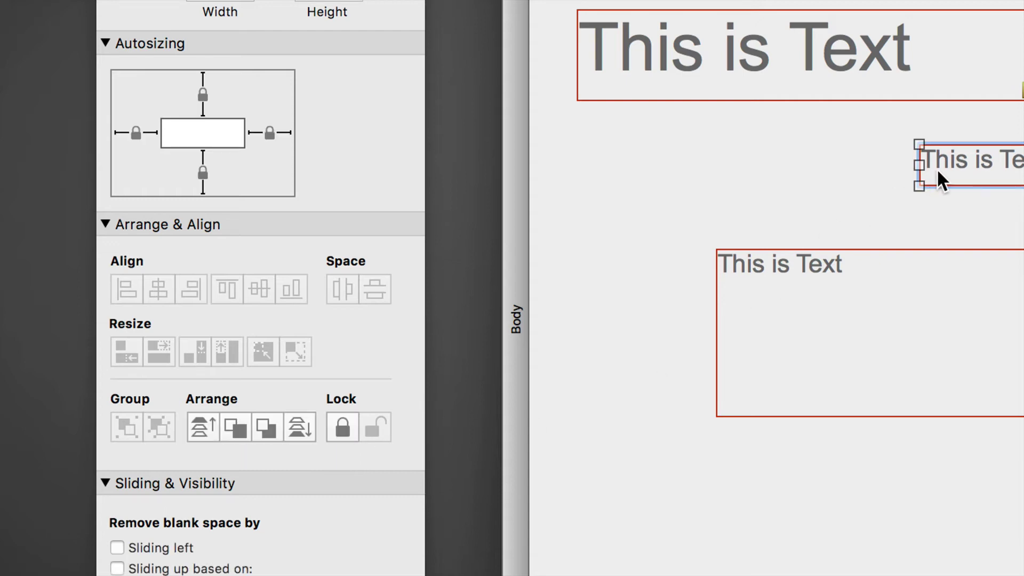
pyautogui.moveTo(936, 168); pyautogui.dragTo(571, 169)
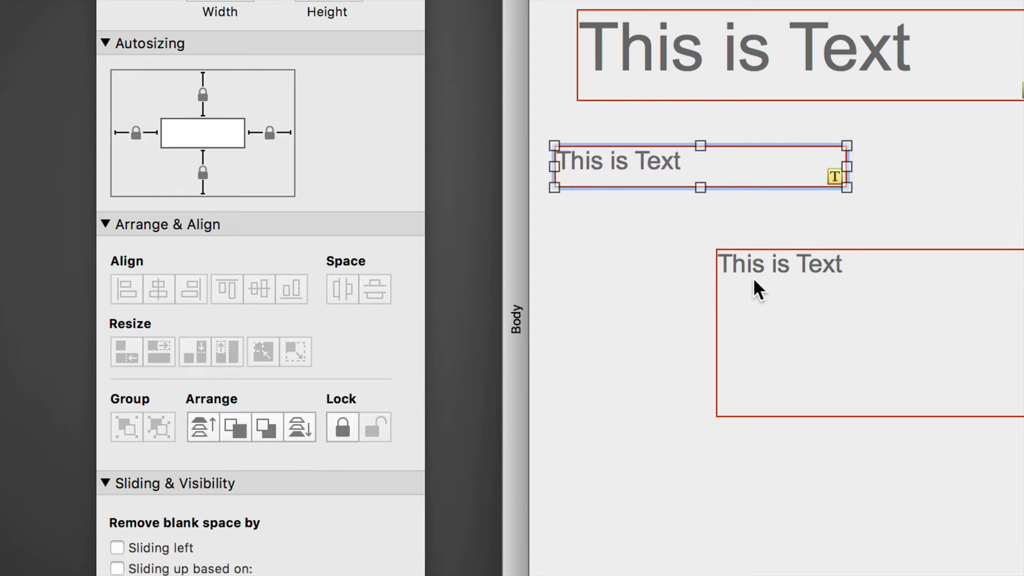
pyautogui.moveTo(753, 277); pyautogui.dragTo(613, 245)
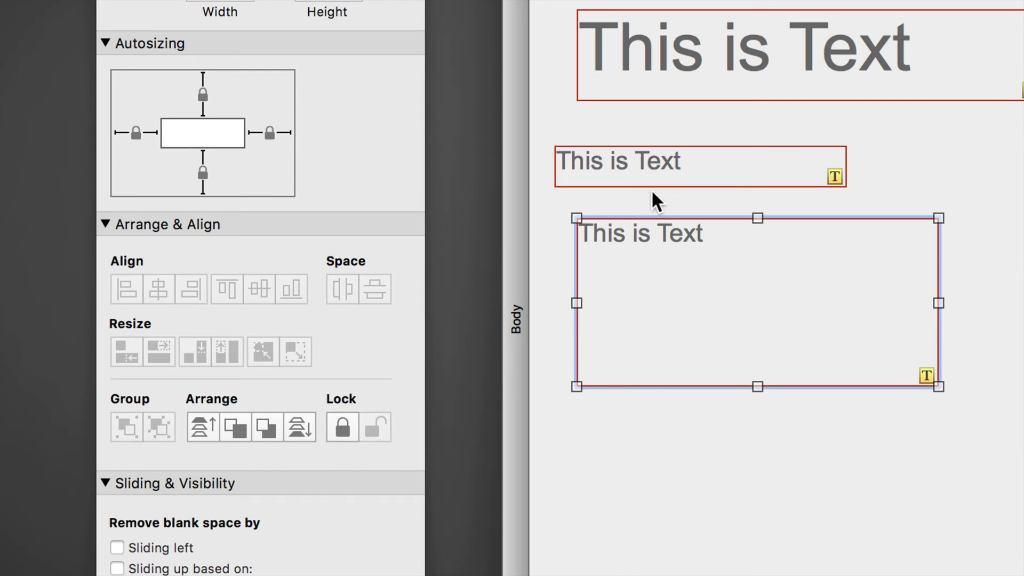
pyautogui.moveTo(655, 83); pyautogui.dragTo(633, 96)
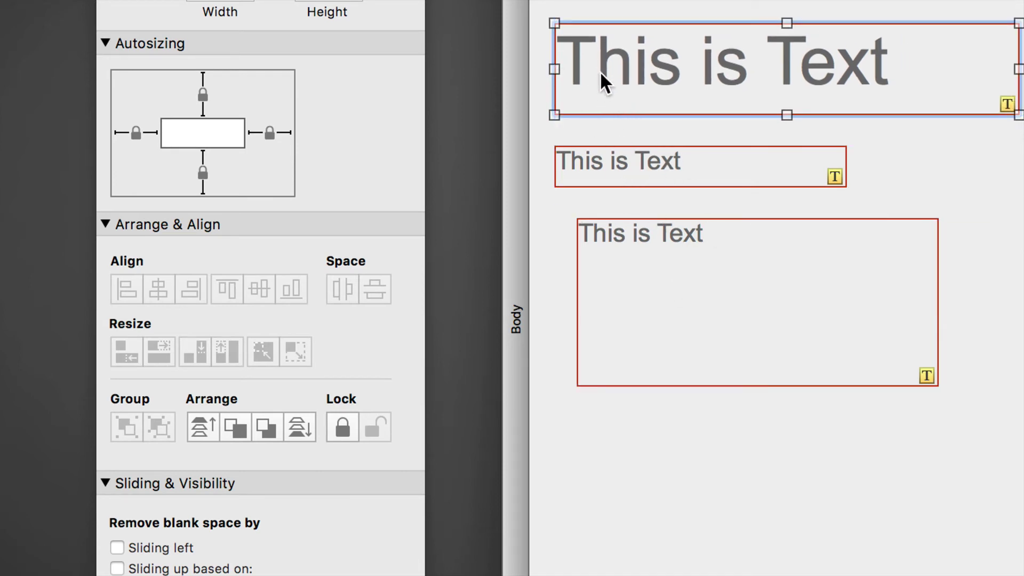
pyautogui.click(612, 154)
pyautogui.click(639, 239)
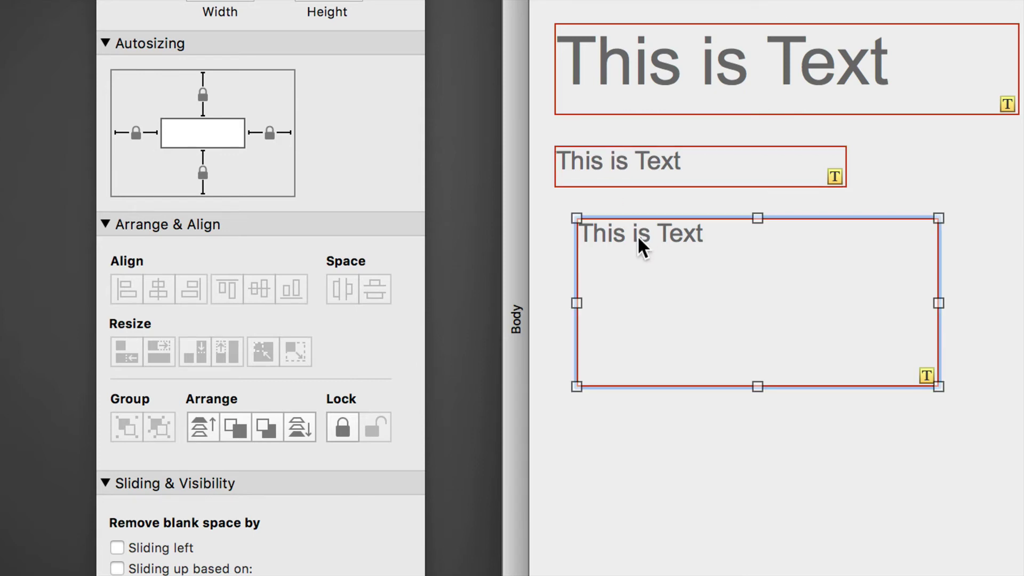
# Step the selection from the middle text box to the lowest and the large one to examine their stacking order.
pyautogui.click(660, 160)
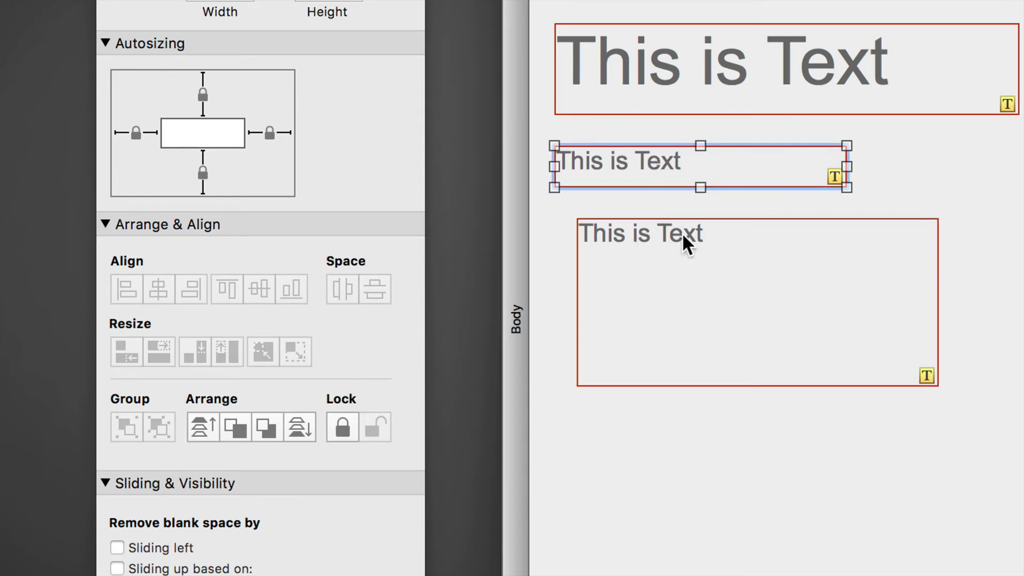
pyautogui.click(683, 251)
pyautogui.click(702, 101)
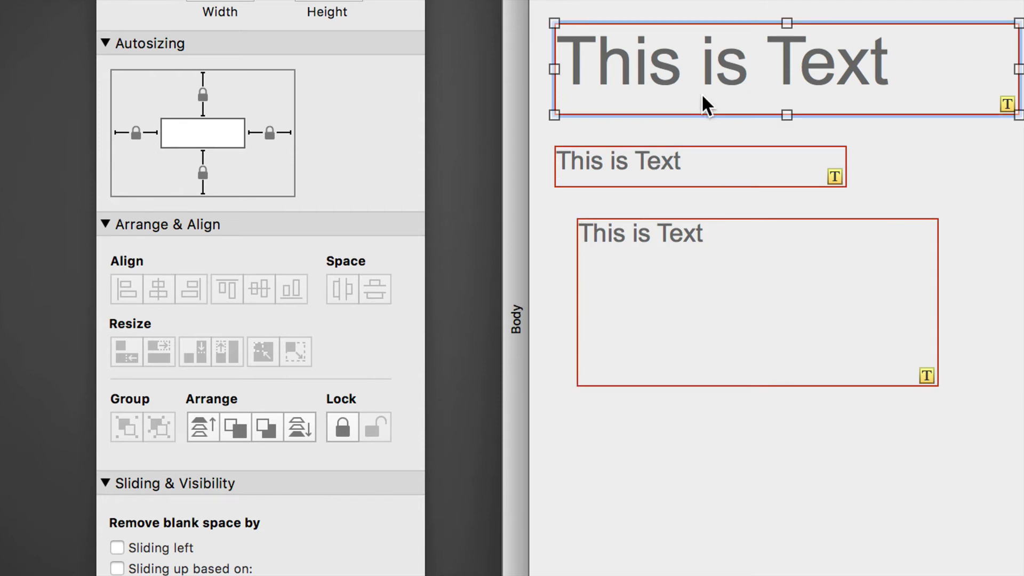
# Send the middle text box to the back, cycle the selection through the large and lowest boxes, and deselect.
pyautogui.click(638, 162)
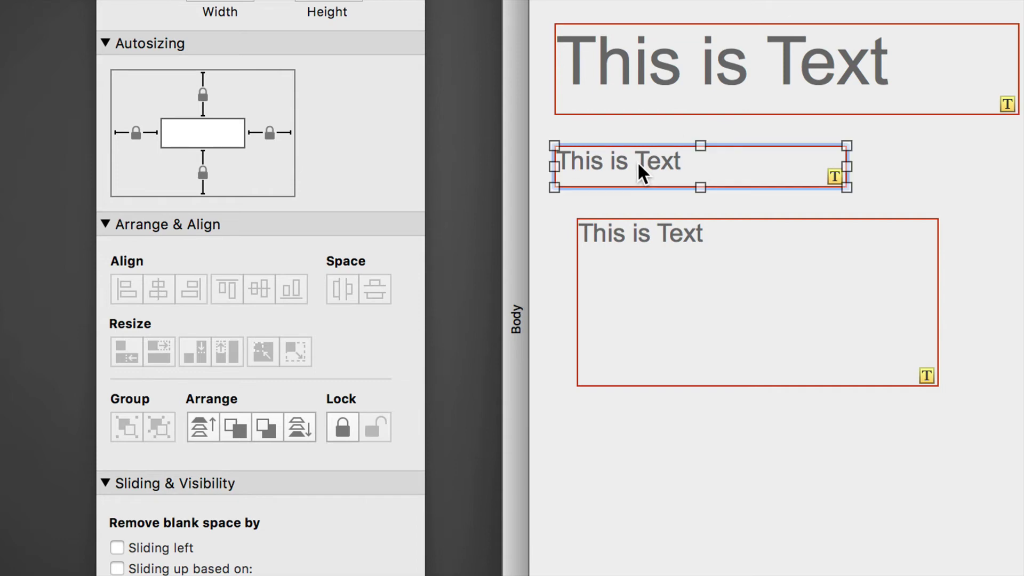
pyautogui.click(300, 429)
pyautogui.press('Tab')
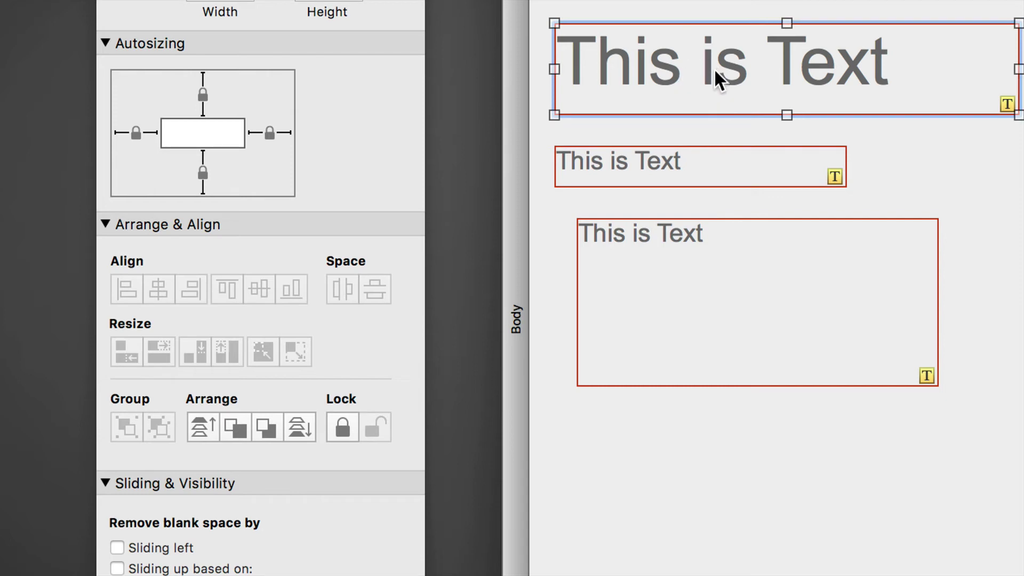
pyautogui.press('Tab')
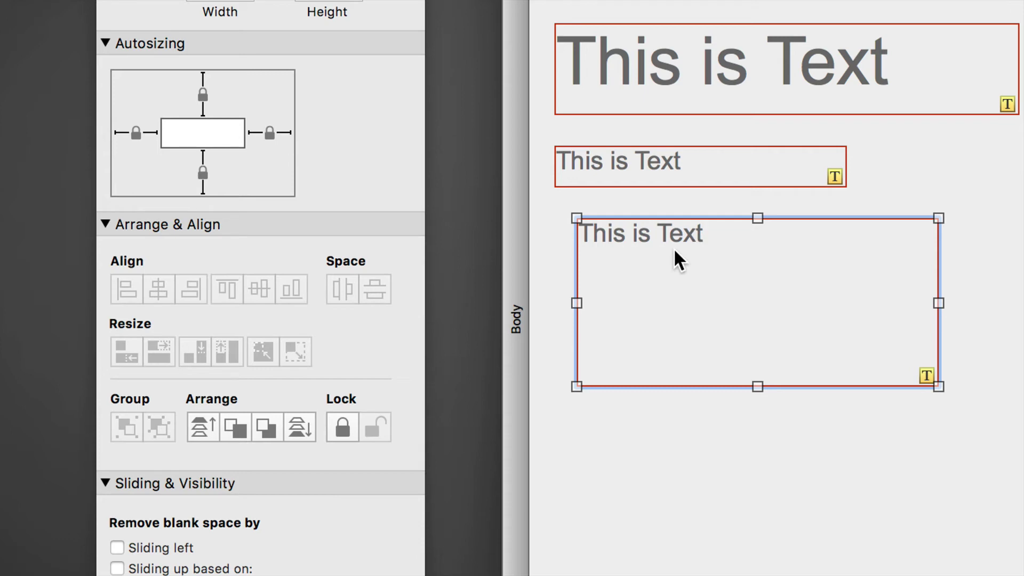
pyautogui.press('Escape')
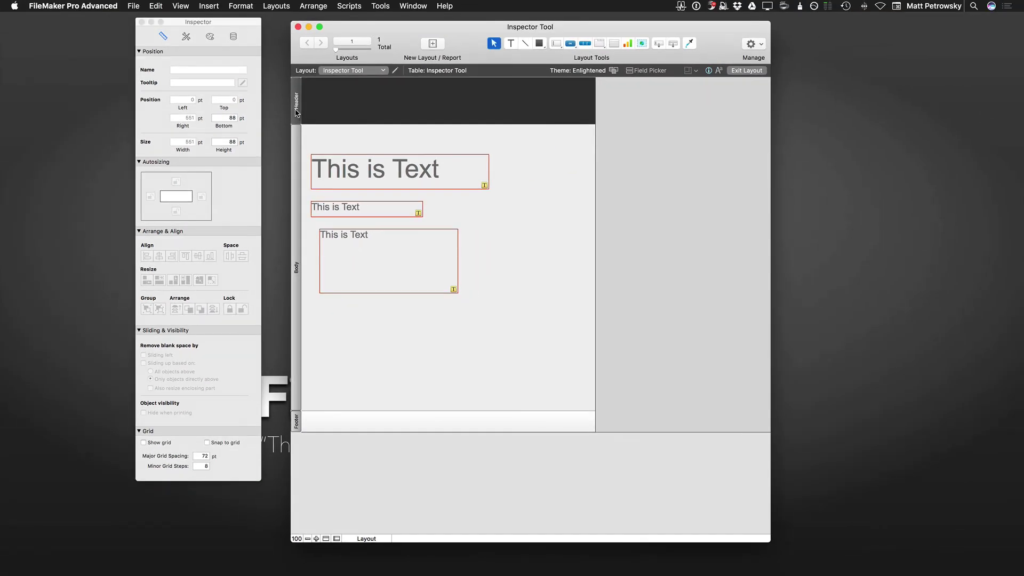
# Select the Body and Footer parts in turn and step the selection through the three text boxes.
pyautogui.click(297, 160)
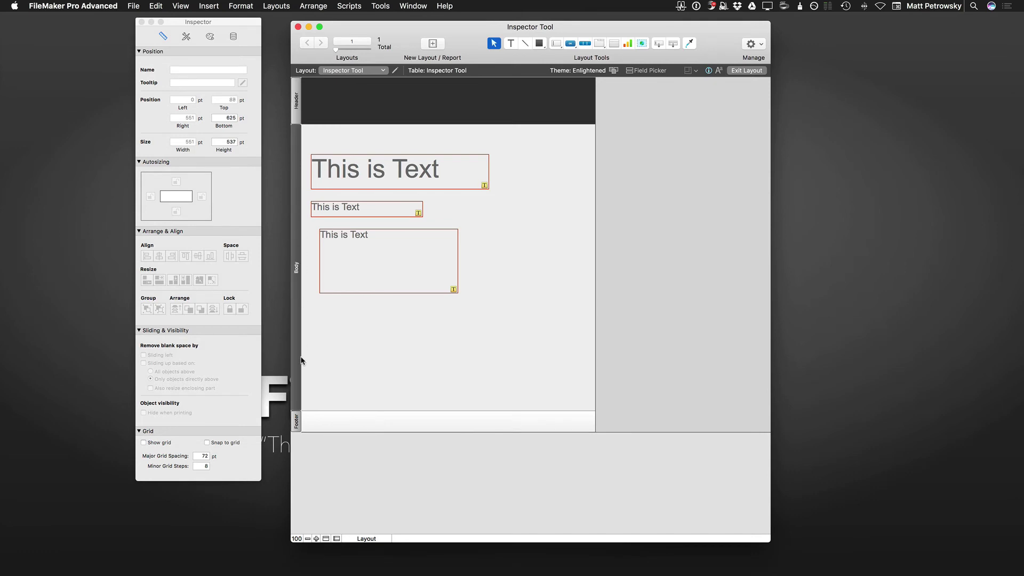
pyautogui.click(297, 419)
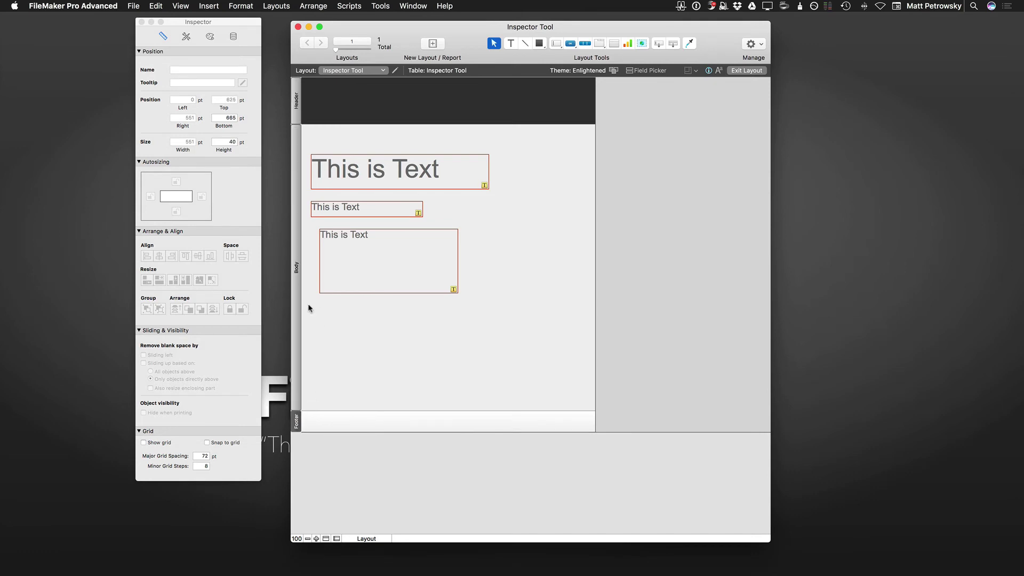
pyautogui.press('Tab')
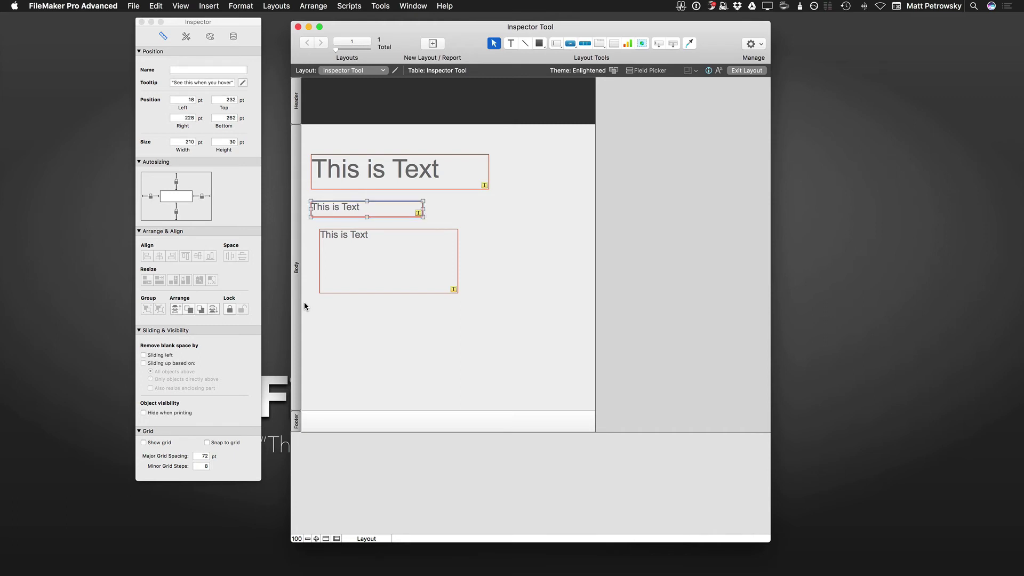
pyautogui.click(370, 257)
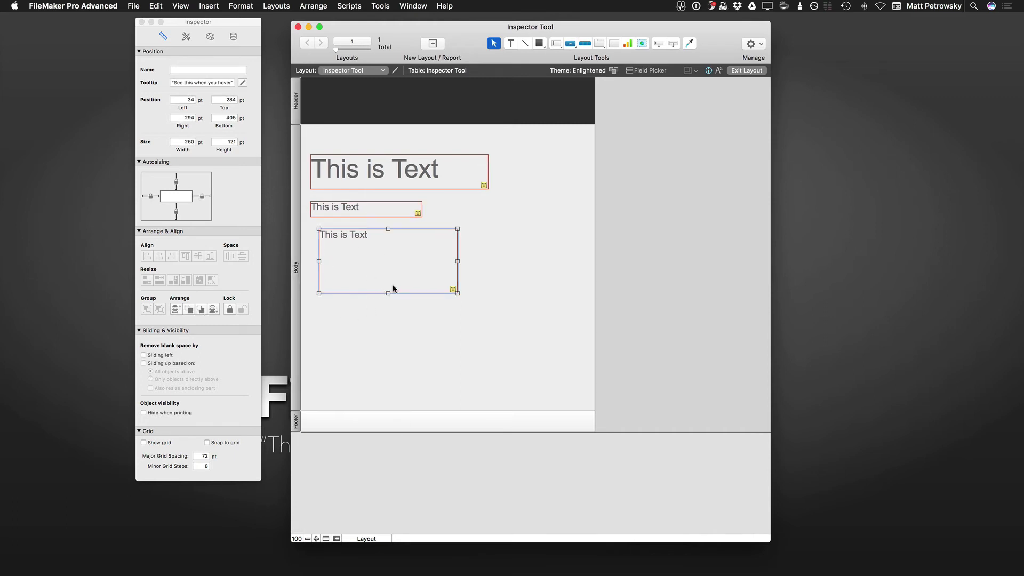
pyautogui.hotkey('shift', 'Tab')
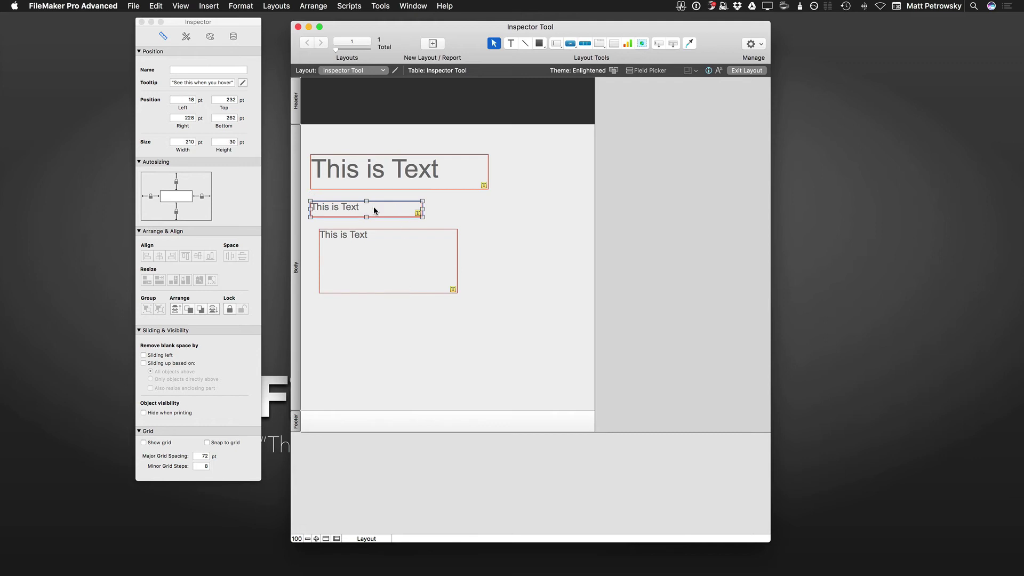
pyautogui.click(390, 171)
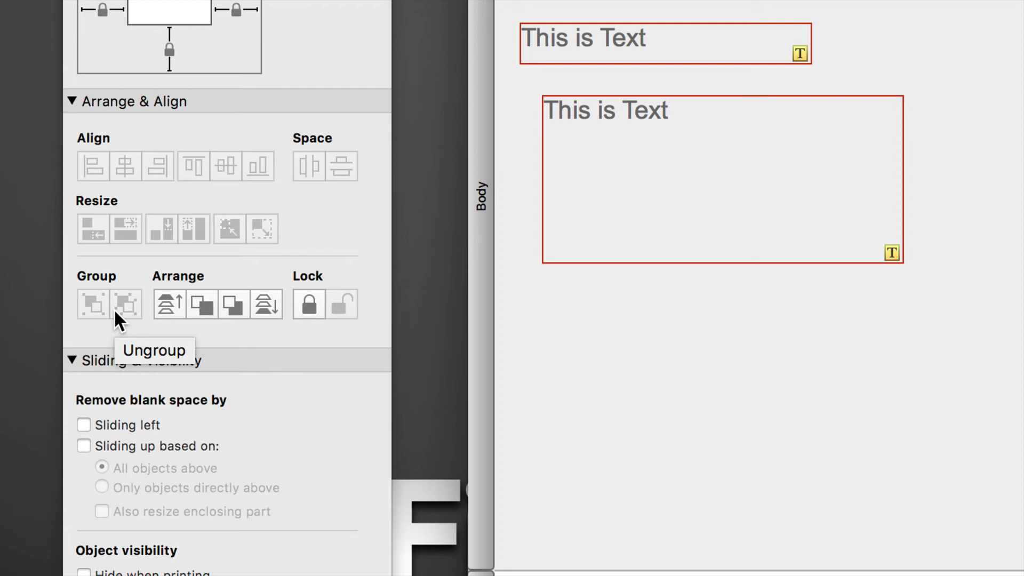
pyautogui.click(664, 51)
pyautogui.keyDown('shift'); pyautogui.click(664, 116); pyautogui.keyUp('shift')
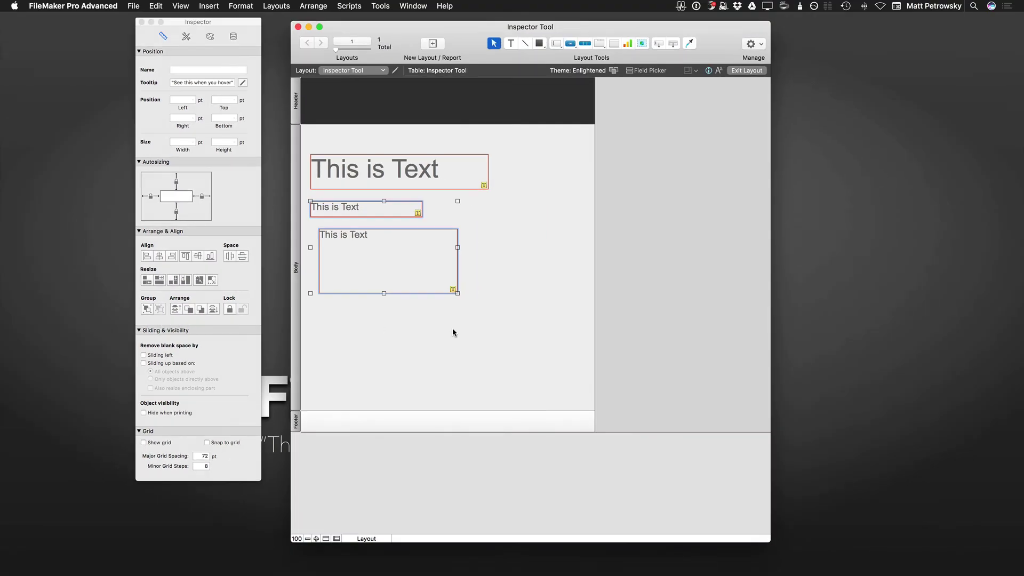
pyautogui.click(900, 356)
# Give the lowest text box the object name text.box1.
pyautogui.click(355, 252)
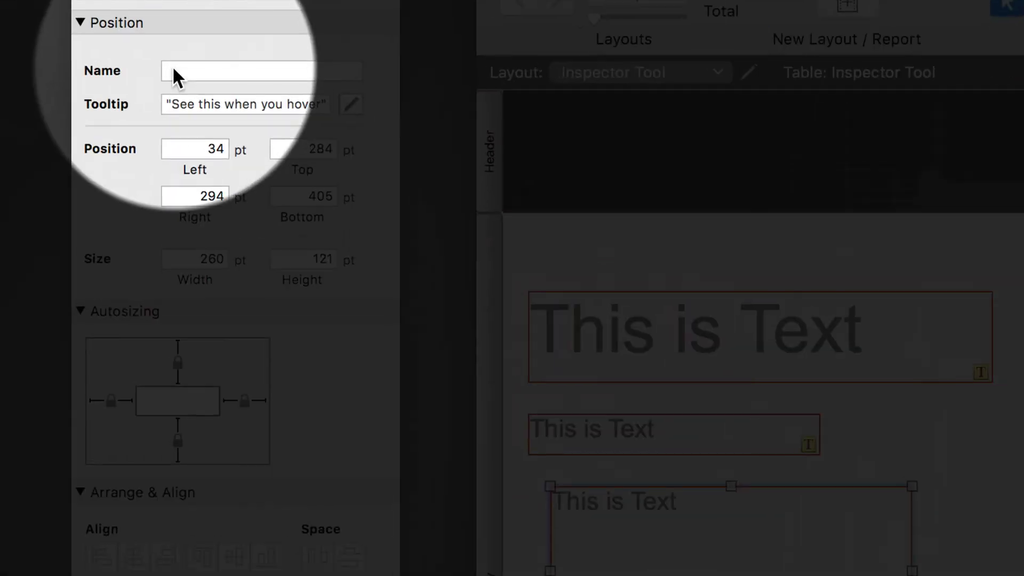
pyautogui.click(178, 70)
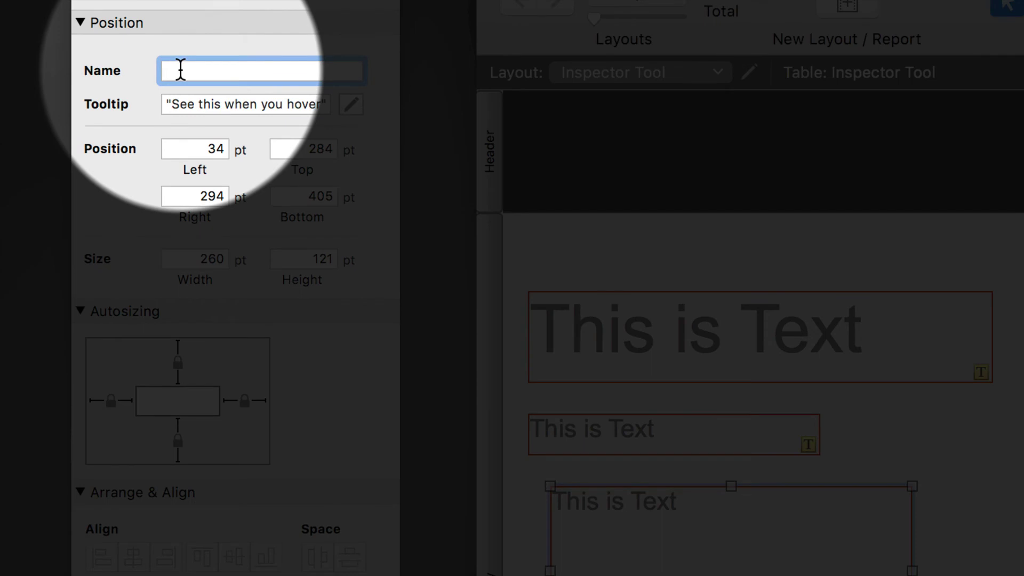
pyautogui.write('text.box1')
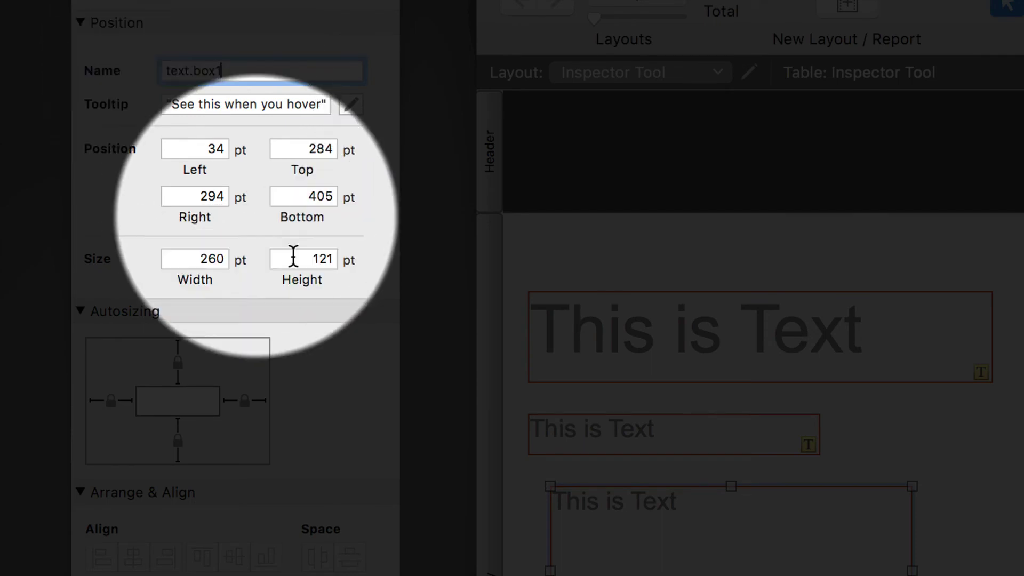
# Give the middle text box the object name text.box2.
pyautogui.click(620, 450)
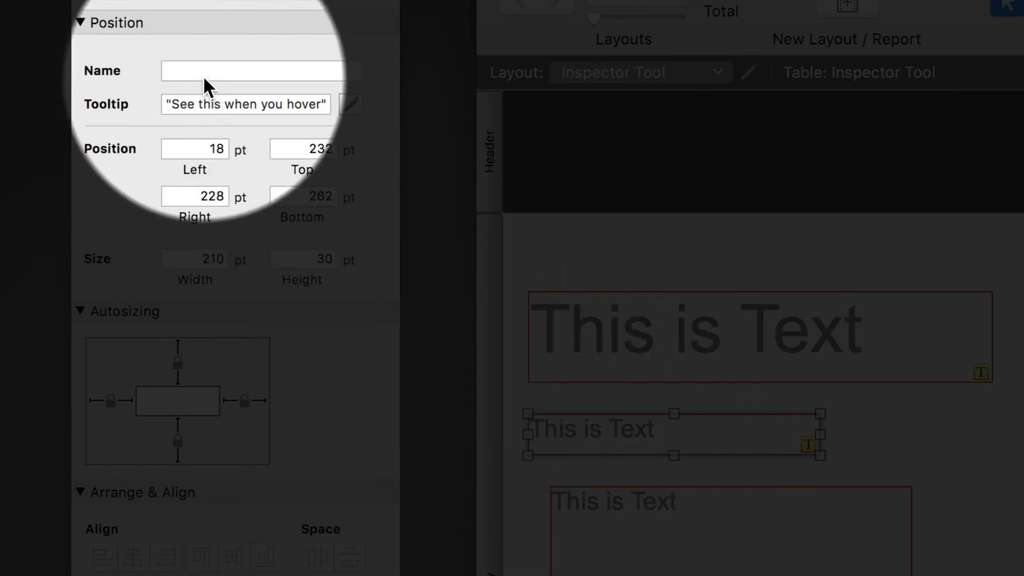
pyautogui.click(202, 70)
pyautogui.write('text.box2')
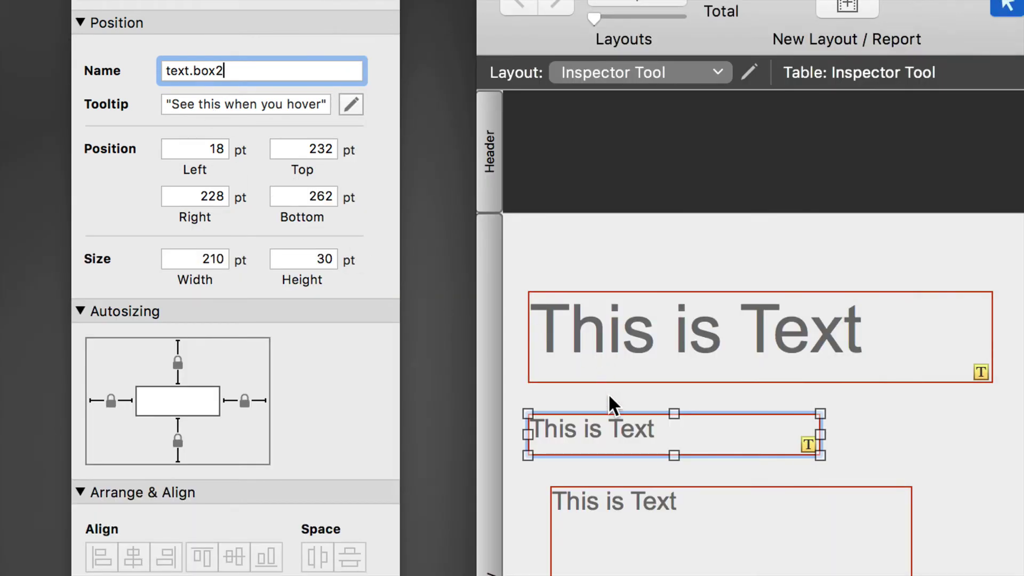
# Group the middle and lowest text boxes into one object.
pyautogui.scroll(-3, 607, 392)
pyautogui.scroll(-5, 608, 389)
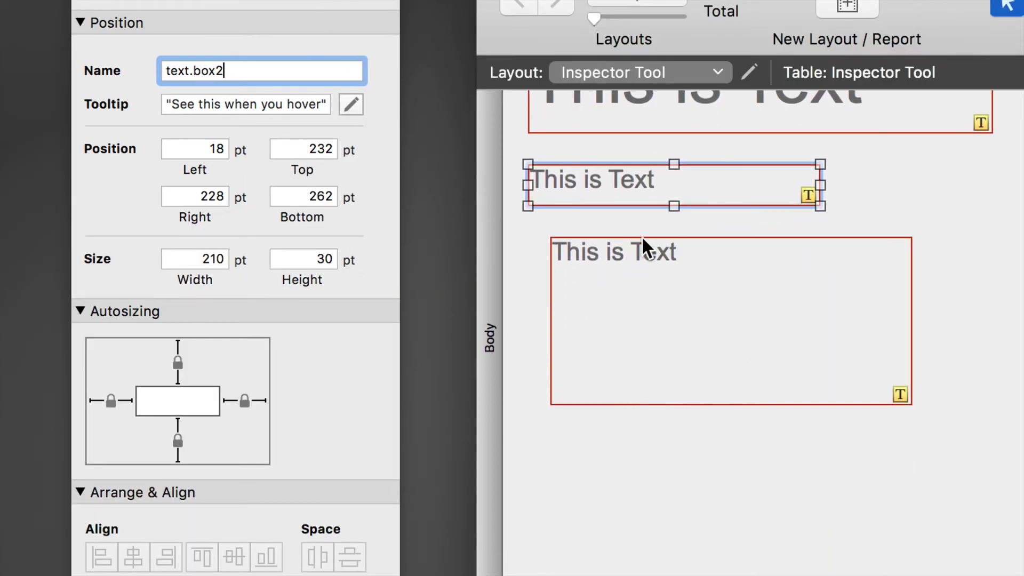
pyautogui.keyDown('shift'); pyautogui.click(677, 272); pyautogui.keyUp('shift')
pyautogui.scroll(-2, 351, 357)
pyautogui.scroll(2, 344, 358)
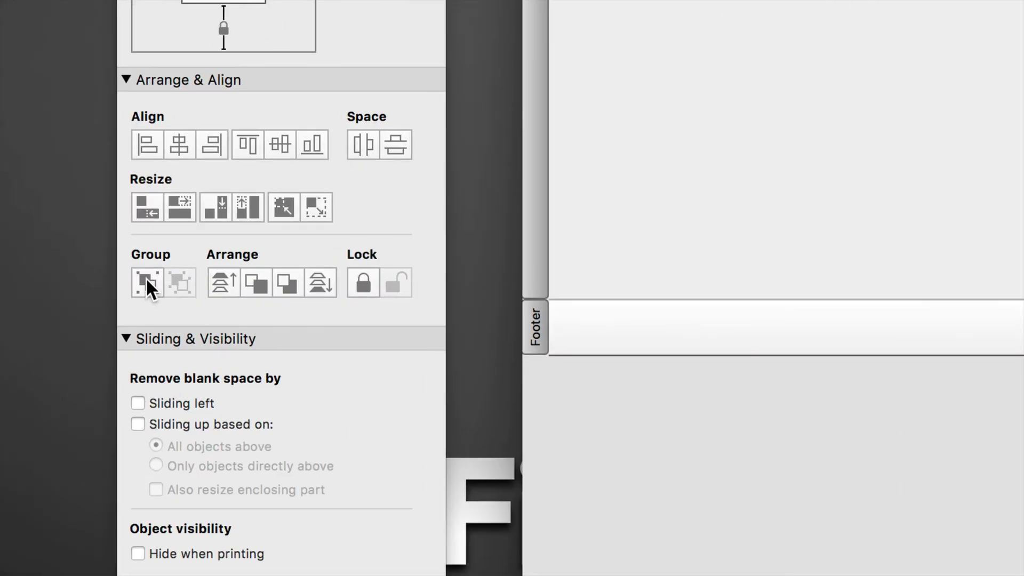
pyautogui.click(146, 279)
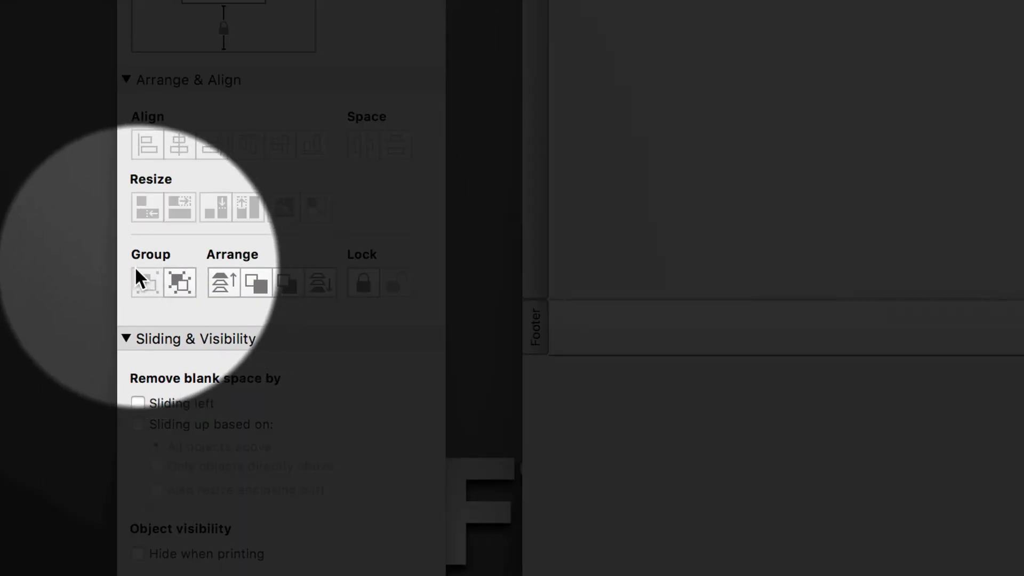
pyautogui.click(180, 281)
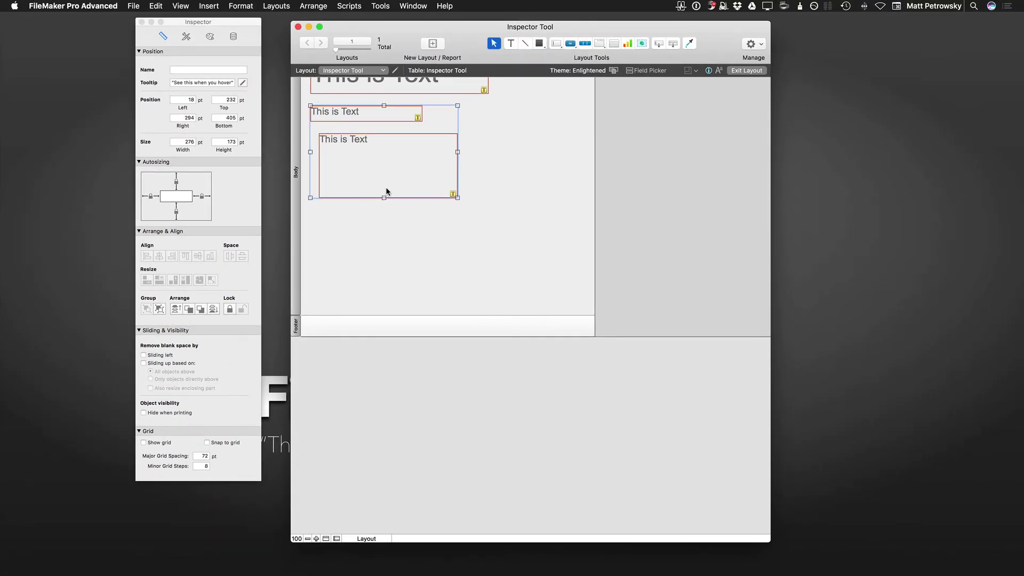
# Give the group of two text boxes the object name group.textboxes and deselect it.
pyautogui.click(471, 162)
pyautogui.click(386, 162)
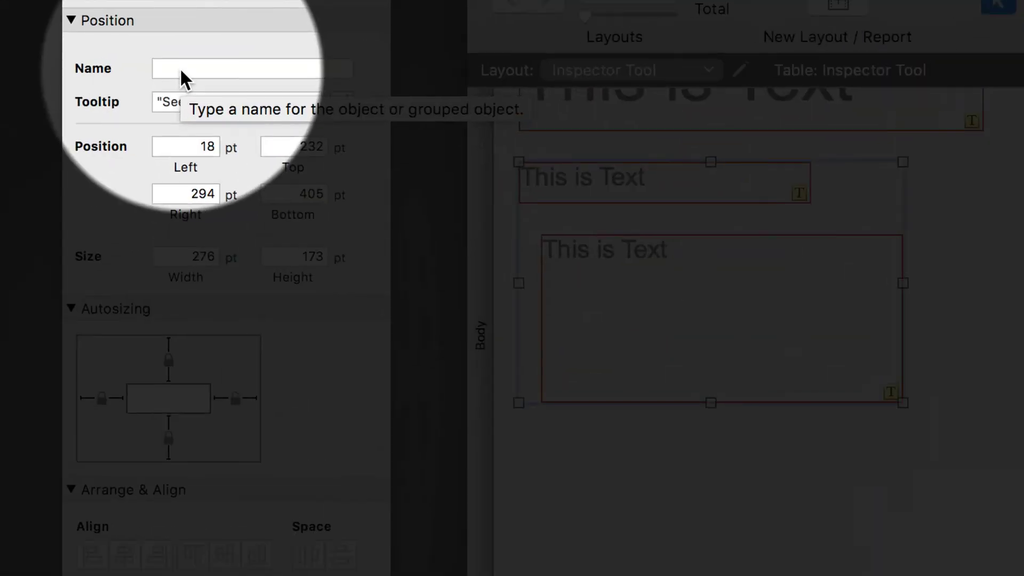
pyautogui.click(179, 71)
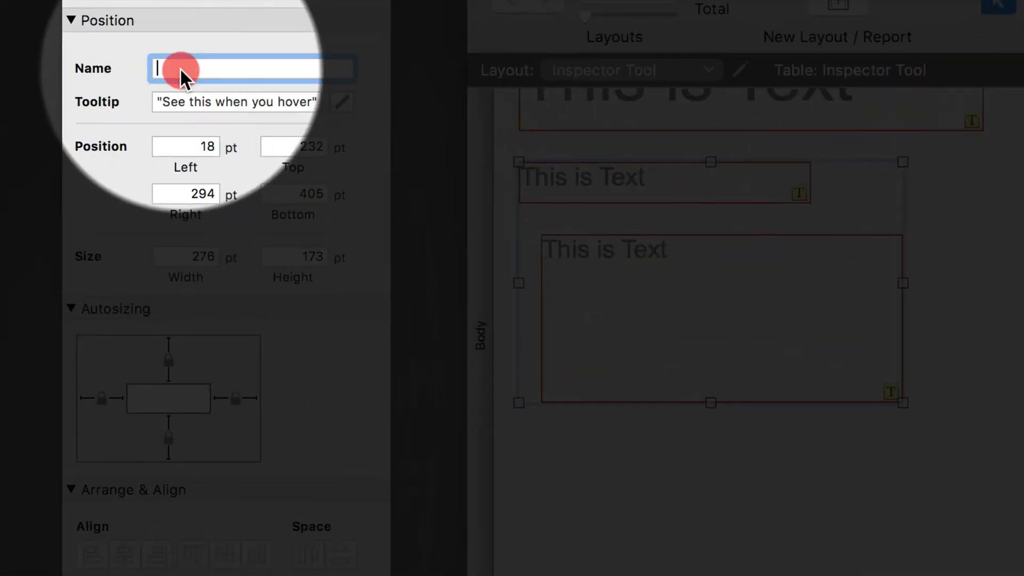
pyautogui.write('group.tex')
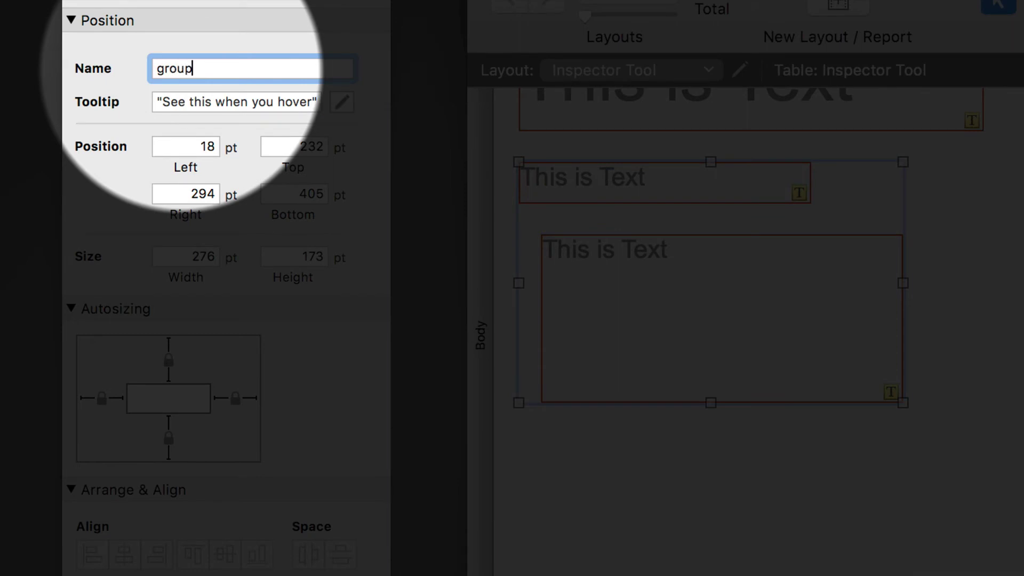
pyautogui.write('tboxess')
pyautogui.press('BackSpace')
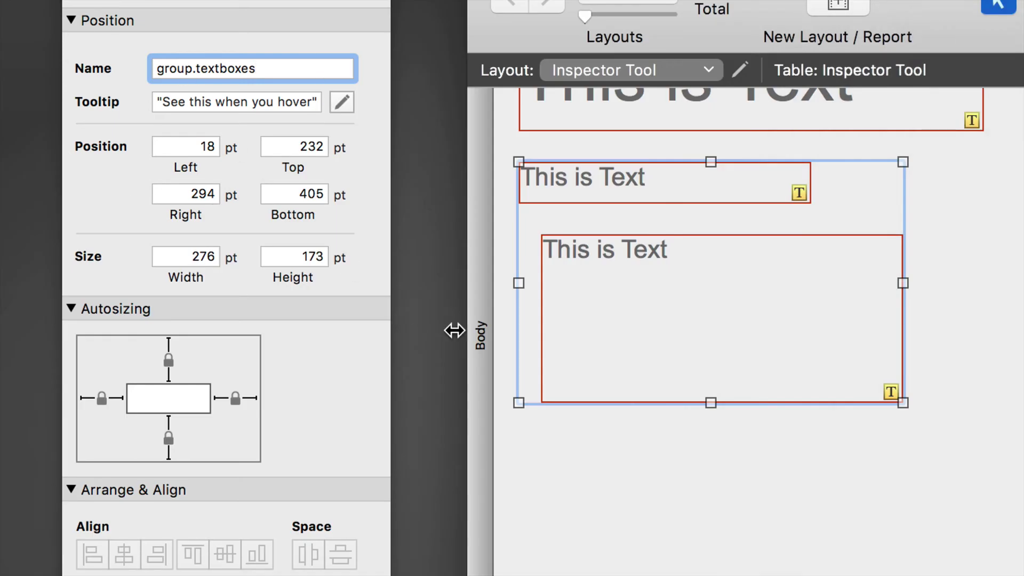
pyautogui.click(575, 444)
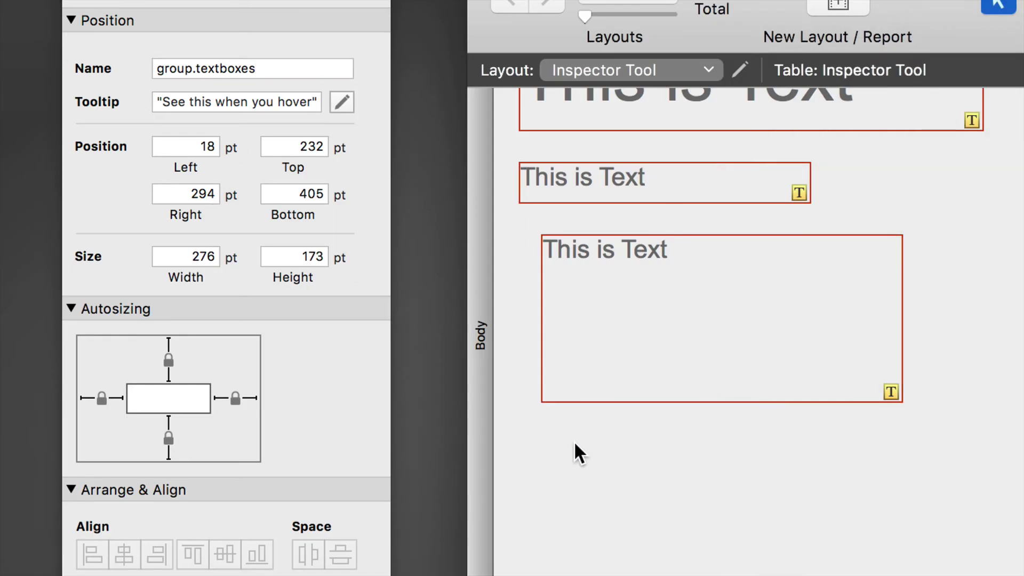
# Set the grouped text boxes' Hide object when condition to True and deselect the group.
pyautogui.click(614, 325)
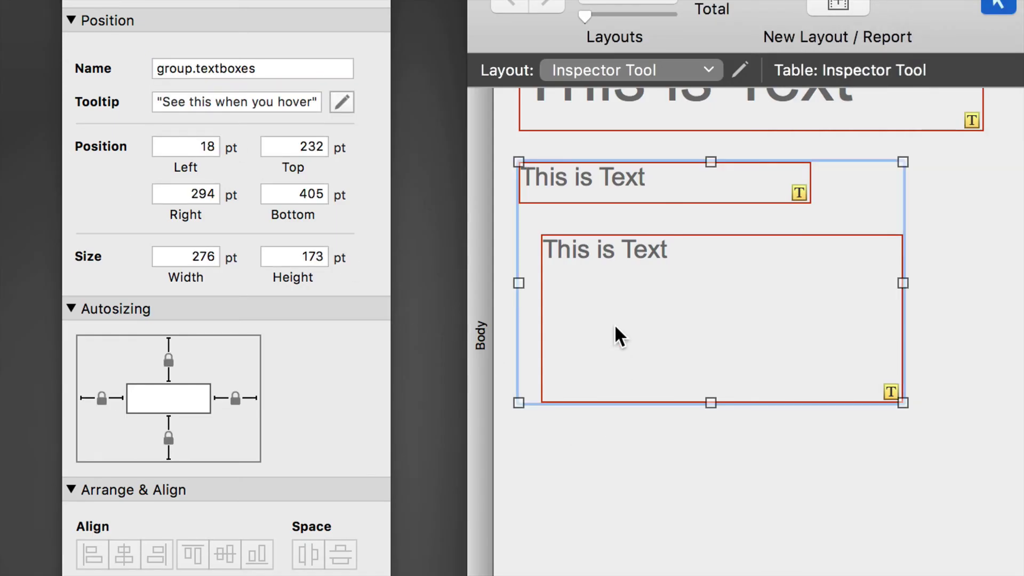
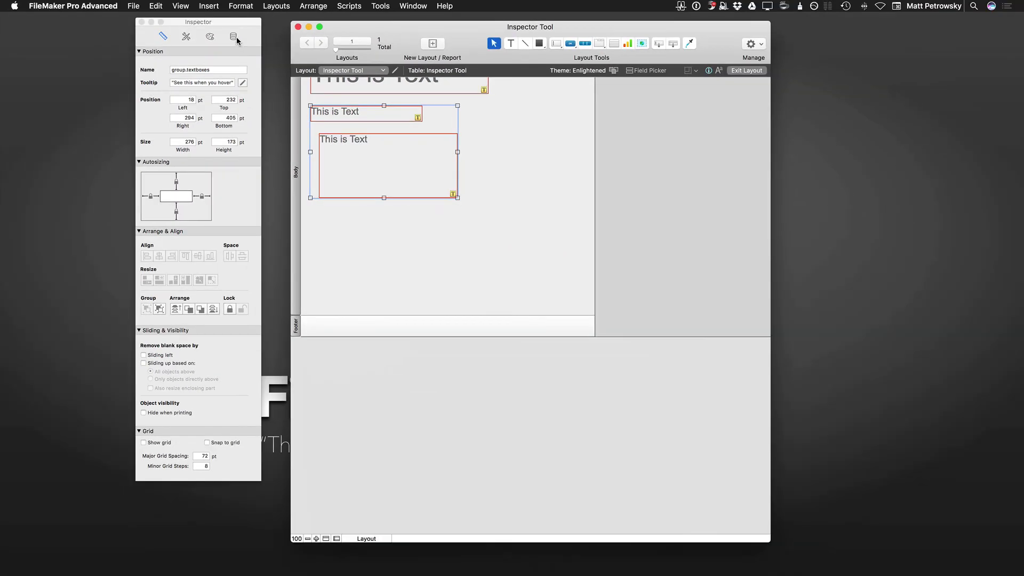
pyautogui.click(236, 37)
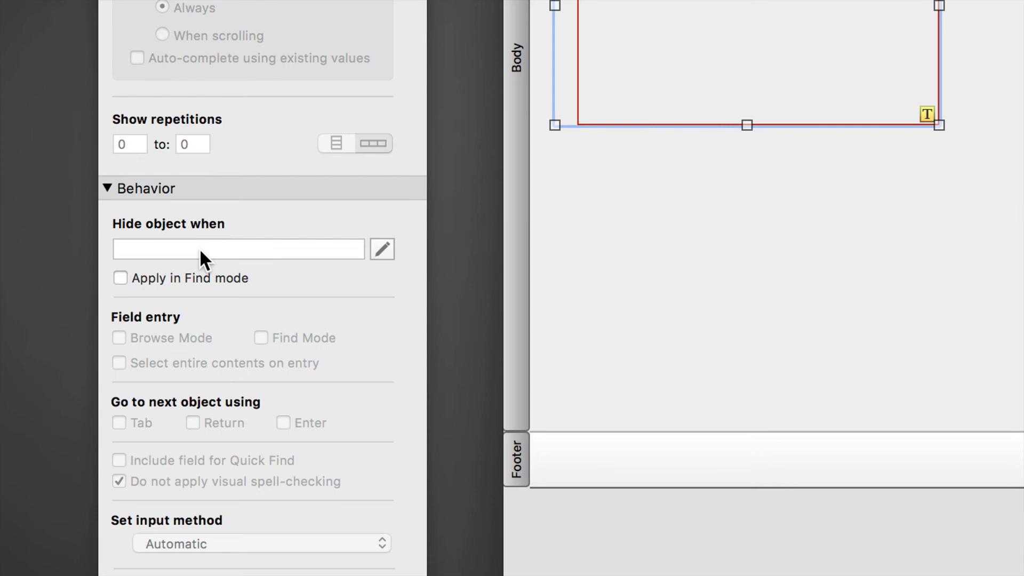
pyautogui.click(200, 249)
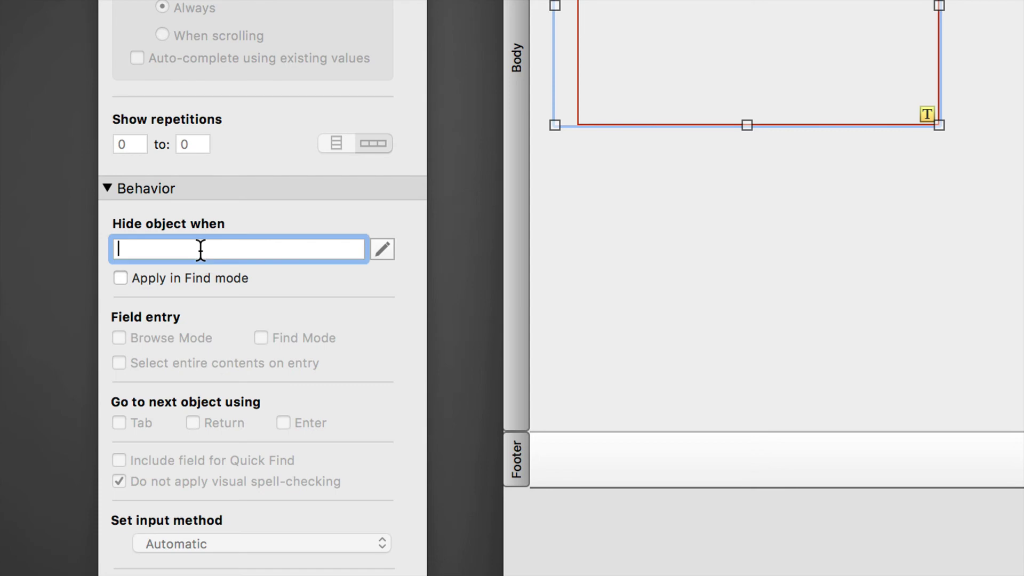
pyautogui.write('true')
pyautogui.click(635, 237)
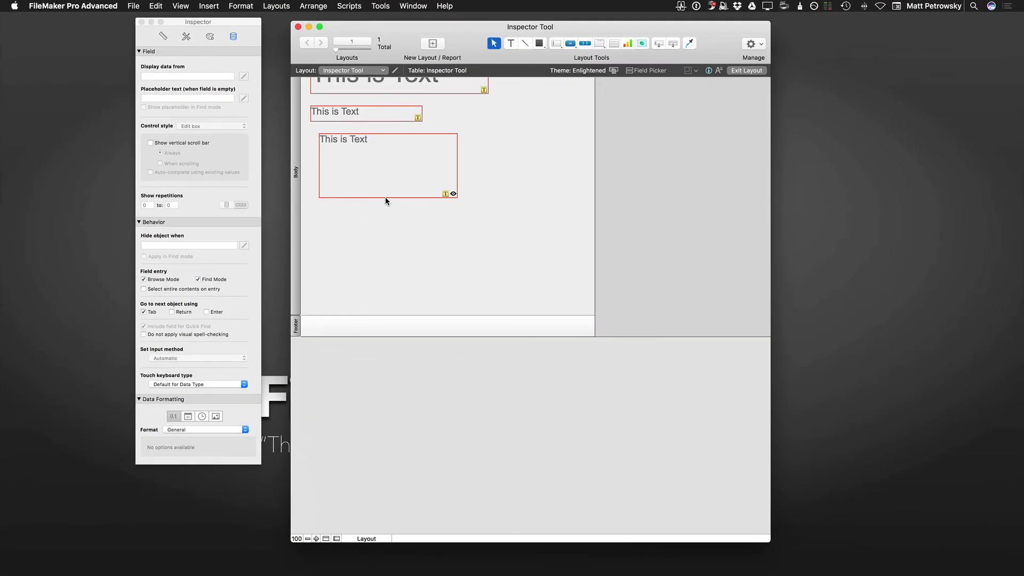
# Check the hidden group in Browse mode, return to Layout mode and reselect the grouped text boxes.
pyautogui.scroll(4, 385, 198)
pyautogui.press('super+b')
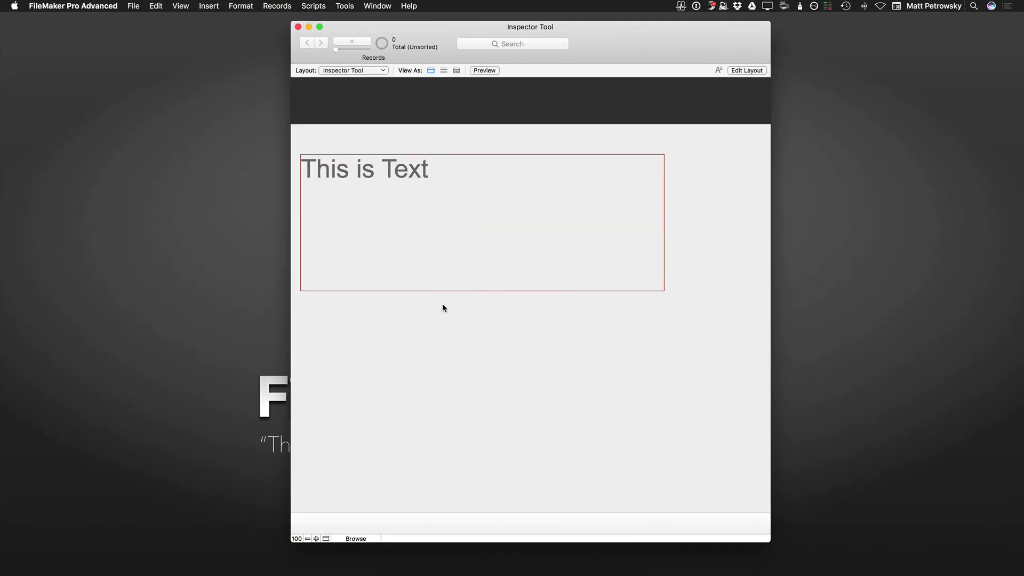
pyautogui.press('super+l')
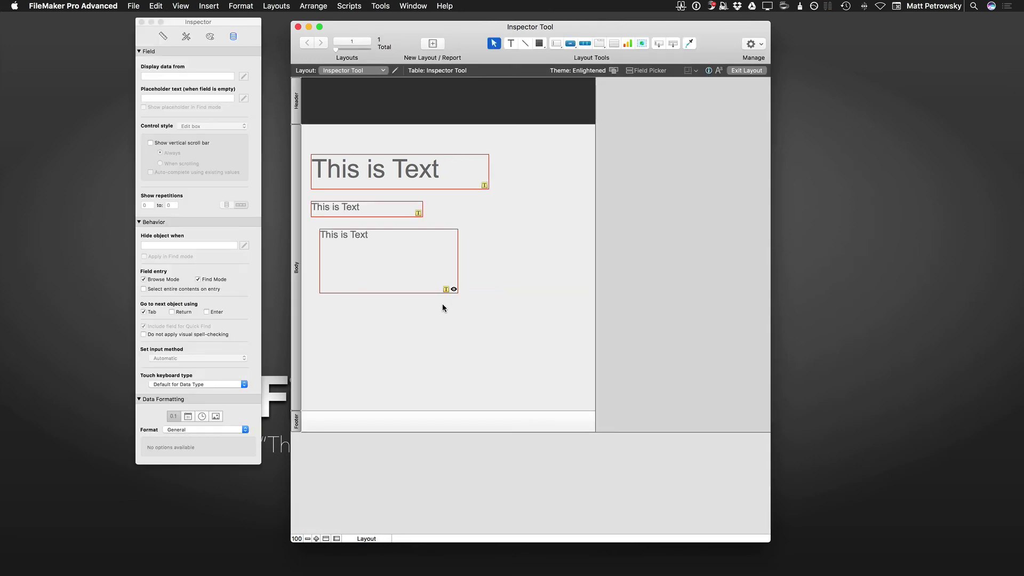
pyautogui.click(387, 256)
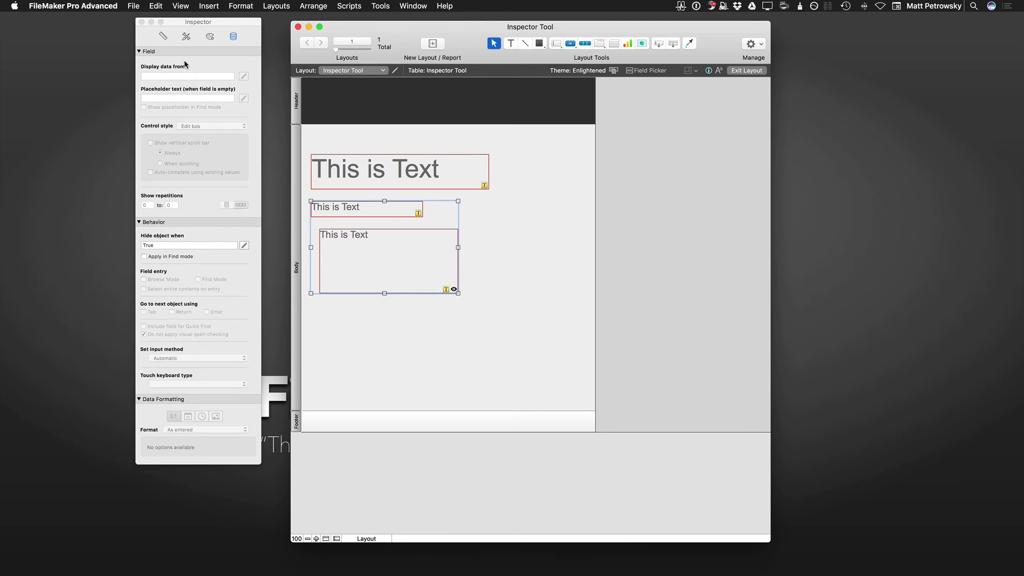
# Ungroup the grouped text boxes, accept deletion of their visibility calculation, and deselect them.
pyautogui.click(164, 37)
pyautogui.click(159, 309)
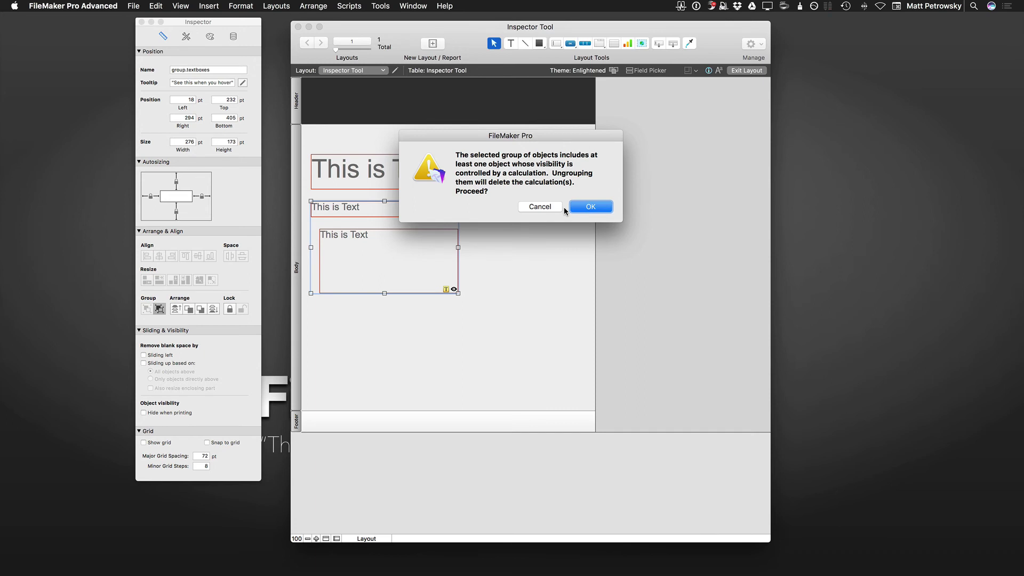
pyautogui.click(596, 206)
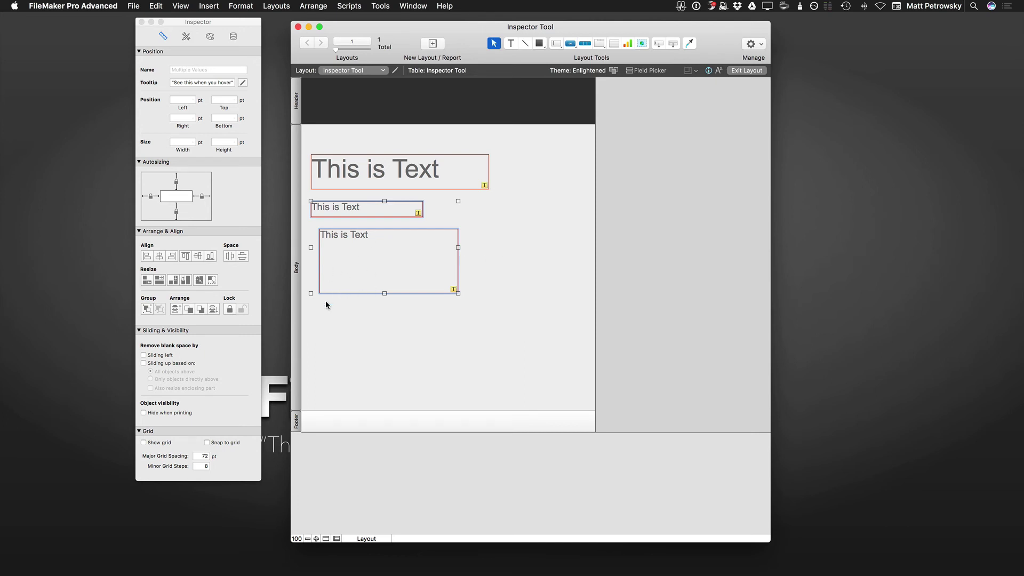
pyautogui.click(370, 318)
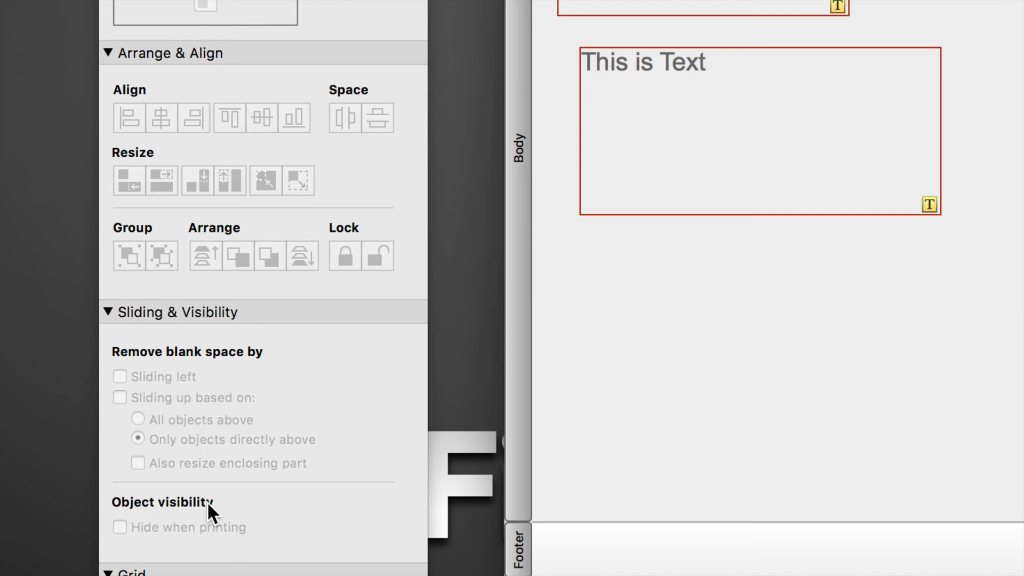
# Turn on Sliding up based on All objects above for the lowest, middle and top text boxes.
pyautogui.click(799, 90)
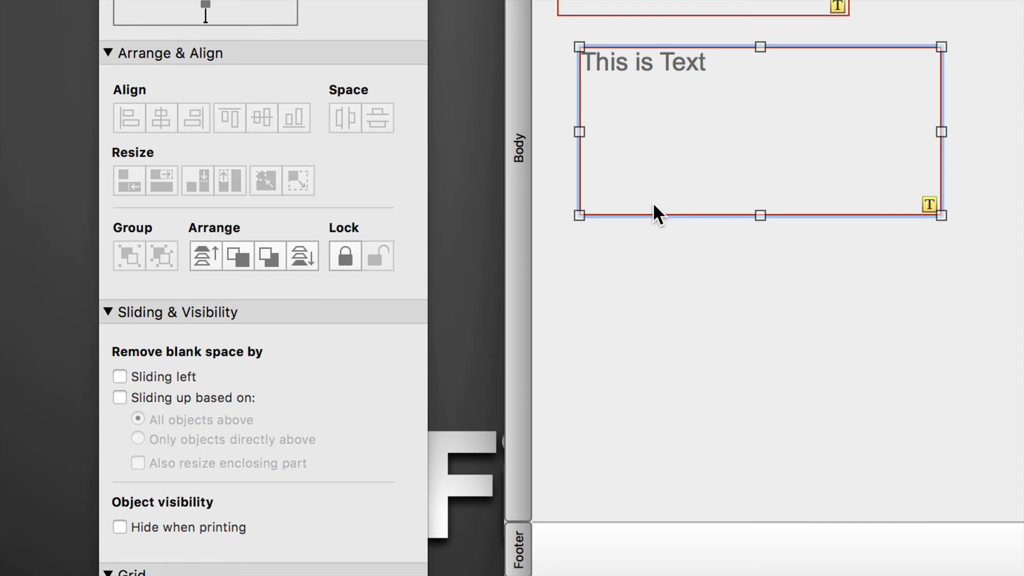
pyautogui.click(116, 395)
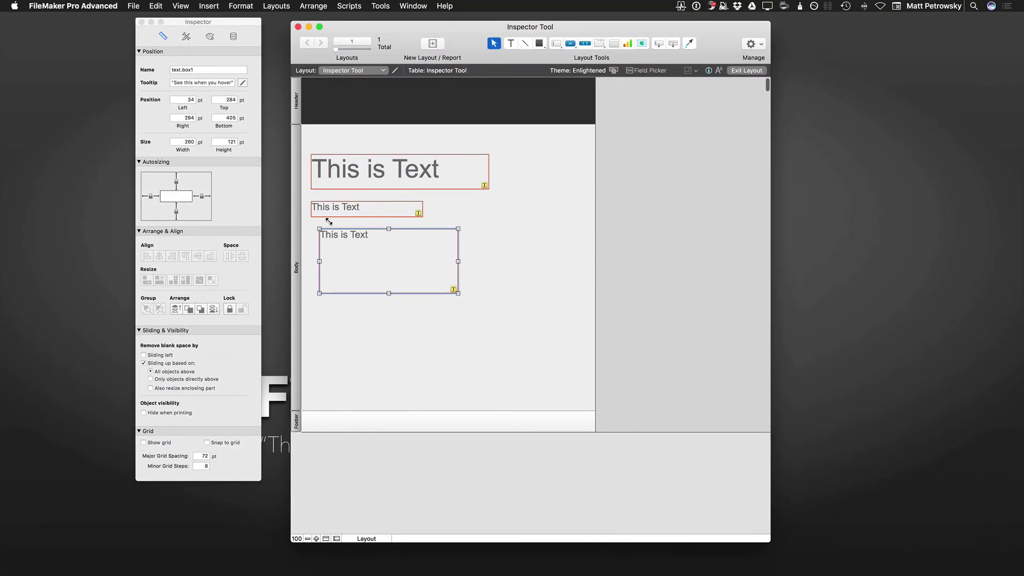
pyautogui.click(351, 208)
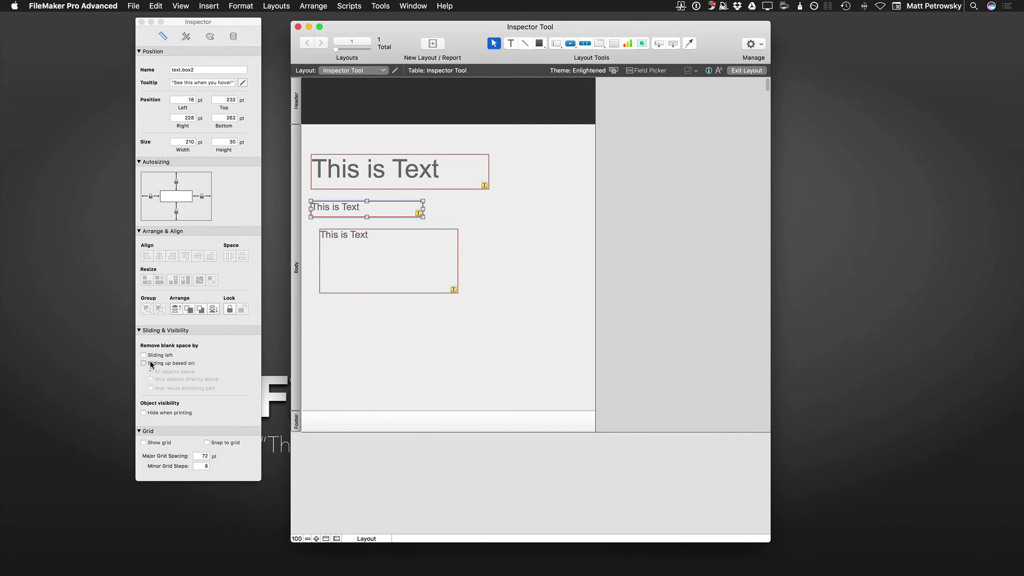
pyautogui.click(378, 188)
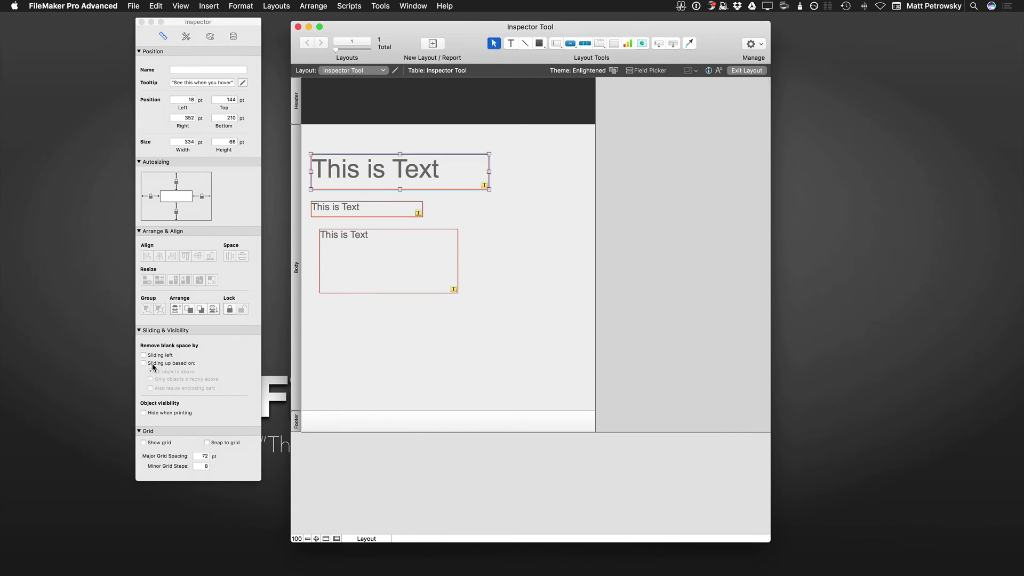
# Check the sliding text boxes in Preview mode and return to Layout mode.
pyautogui.click(180, 5)
pyautogui.click(188, 49)
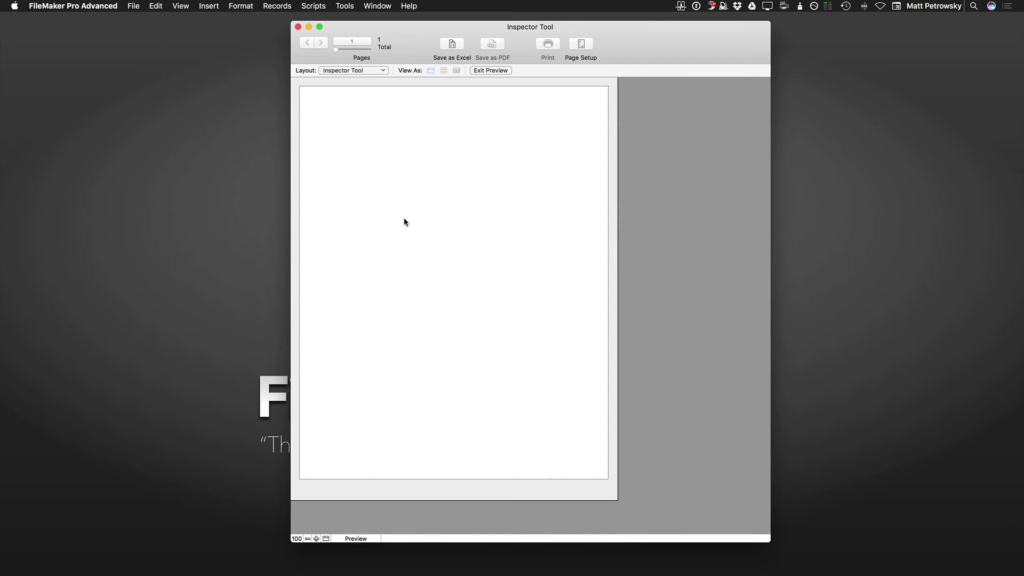
pyautogui.press('super+l')
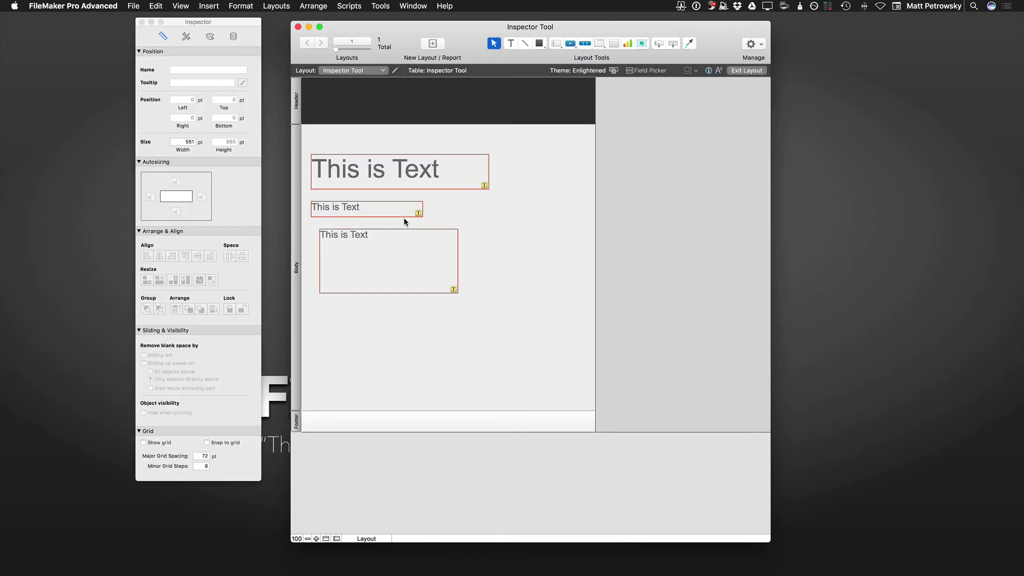
# Remove the right and bottom autosizing anchors from all three text boxes, leaving them anchored left and top.
pyautogui.click(379, 176)
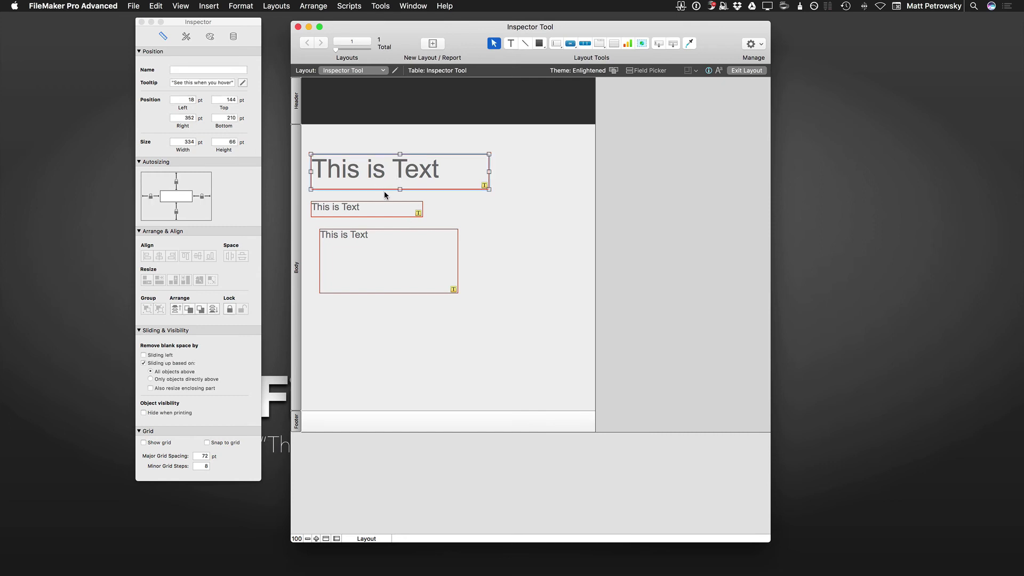
pyautogui.click(202, 197)
pyautogui.click(314, 209)
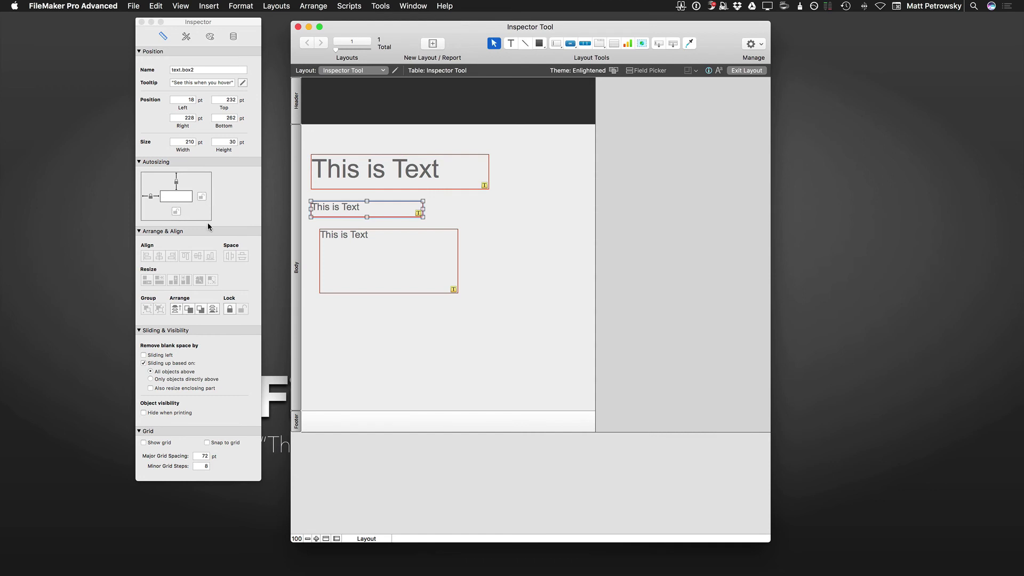
pyautogui.click(323, 235)
pyautogui.click(176, 211)
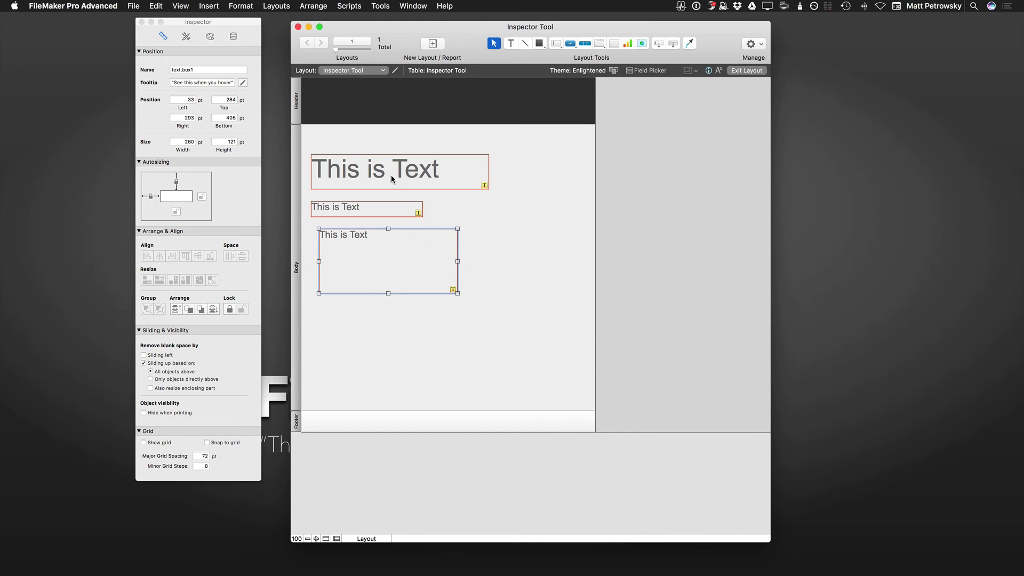
# Preview the layout again with the changed anchors and go back to Layout mode.
pyautogui.click(186, 6)
pyautogui.click(201, 48)
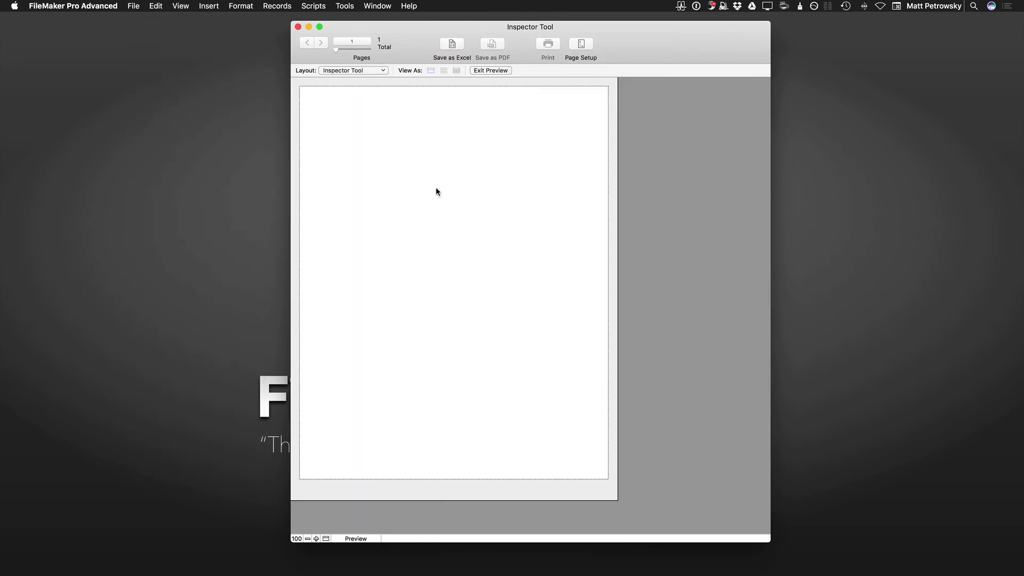
pyautogui.press('super+l')
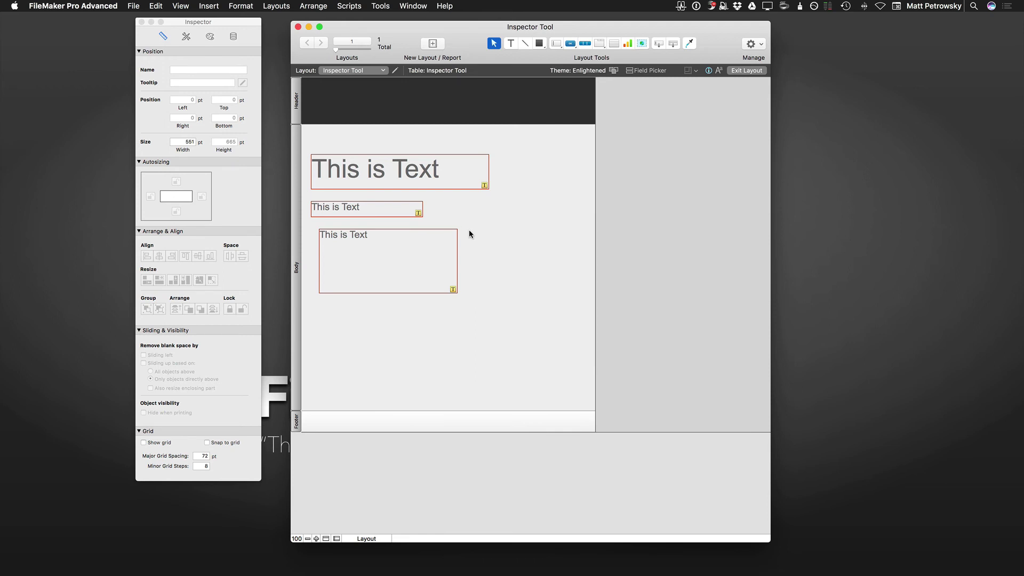
# Set the lowest text box to hide when printing.
pyautogui.click(413, 251)
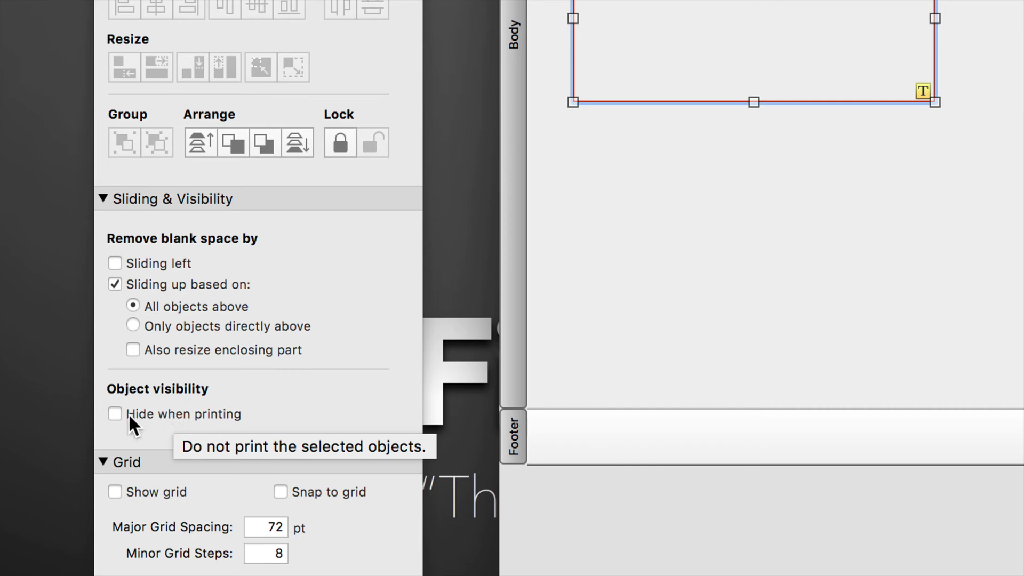
pyautogui.click(749, 150)
pyautogui.click(737, 76)
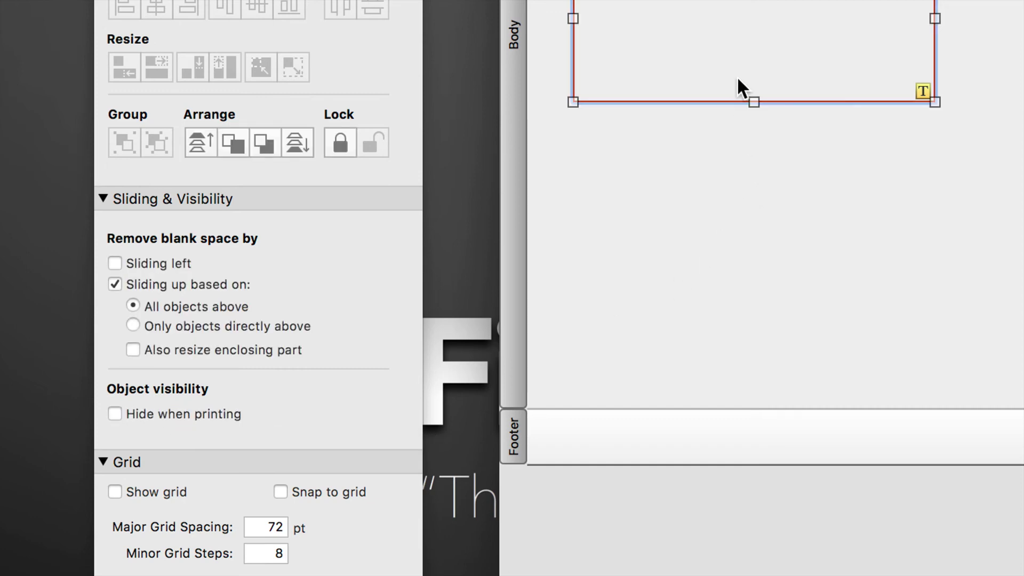
pyautogui.click(152, 416)
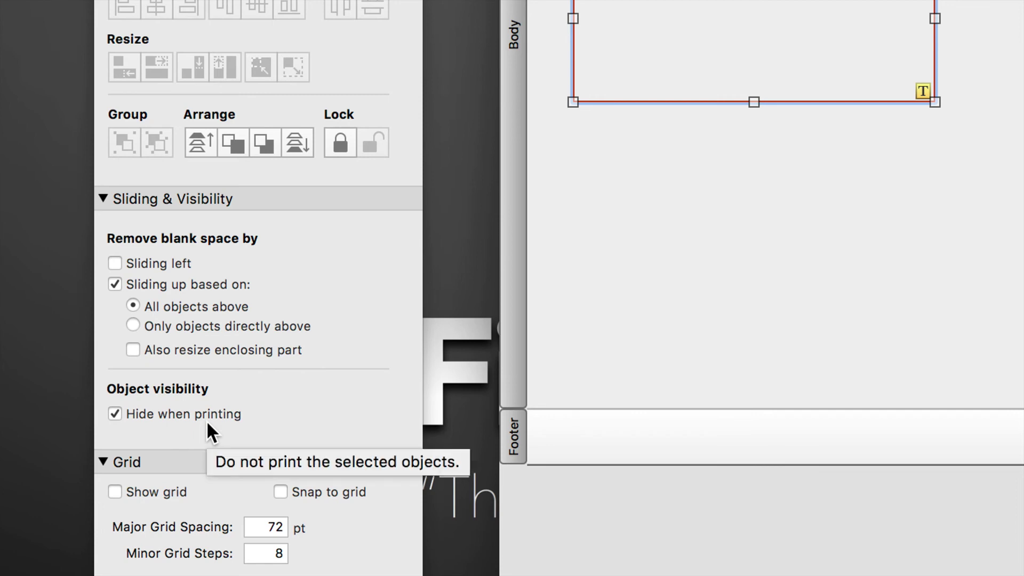
# Turn on Show grid and Snap to grid, and set the minor grid steps to 72.
pyautogui.click(138, 493)
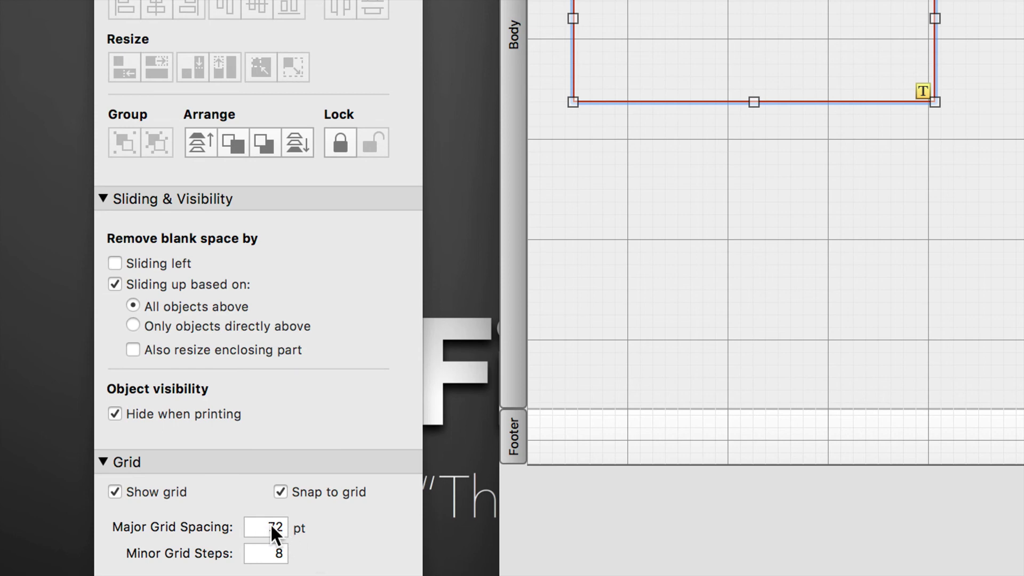
pyautogui.click(279, 553)
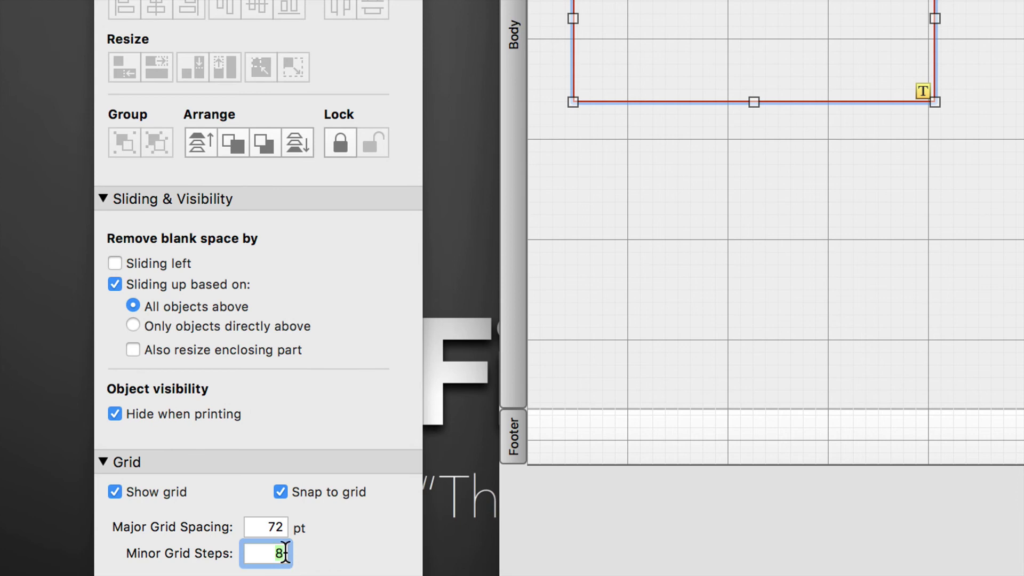
pyautogui.write('72')
pyautogui.press('Return')
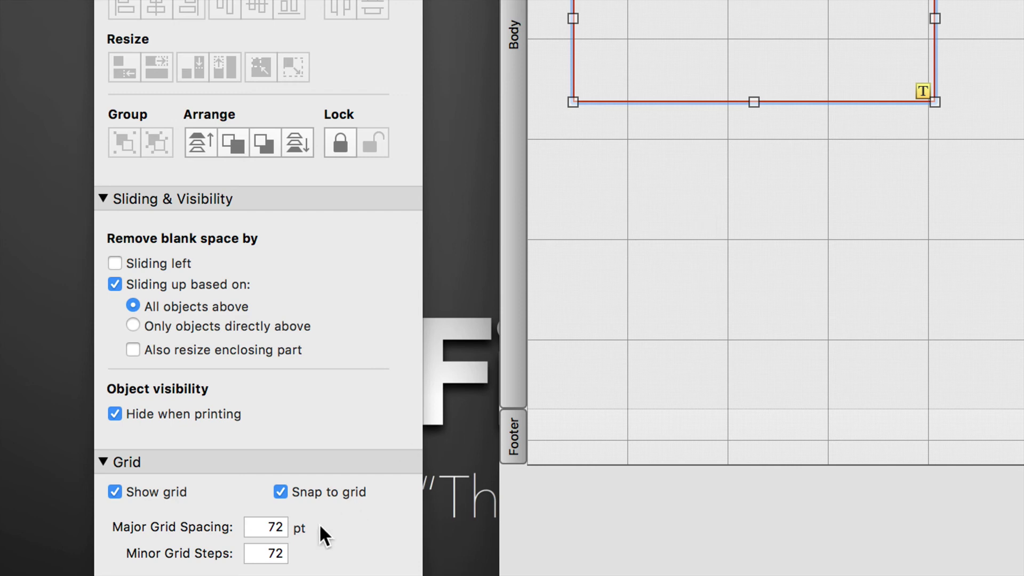
# Set the minor grid steps to 1.
pyautogui.doubleClick(264, 553)
pyautogui.write('1')
pyautogui.press('Return')
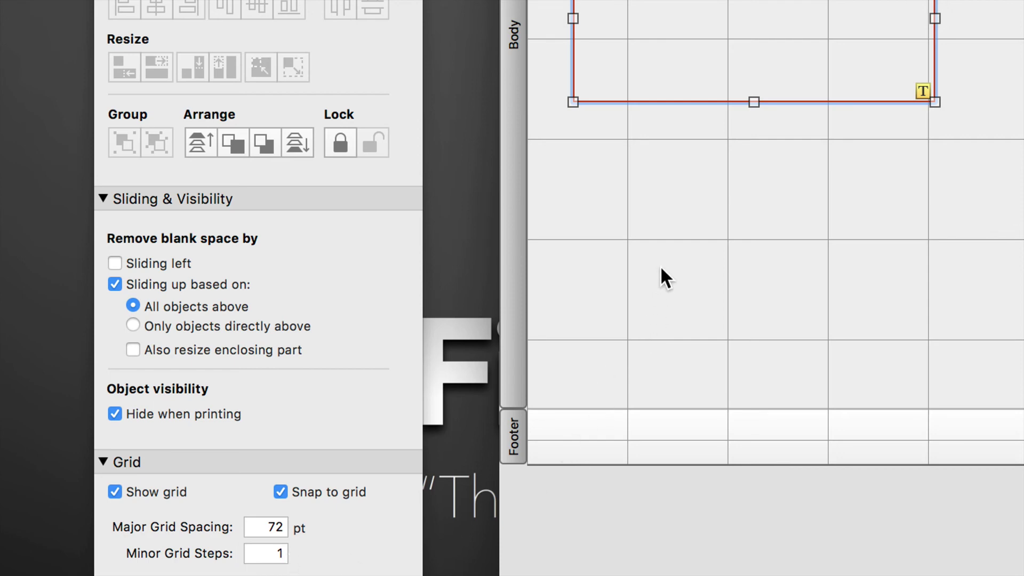
# Set the major grid spacing to 88 pt and the minor grid steps to 4.
pyautogui.doubleClick(279, 553)
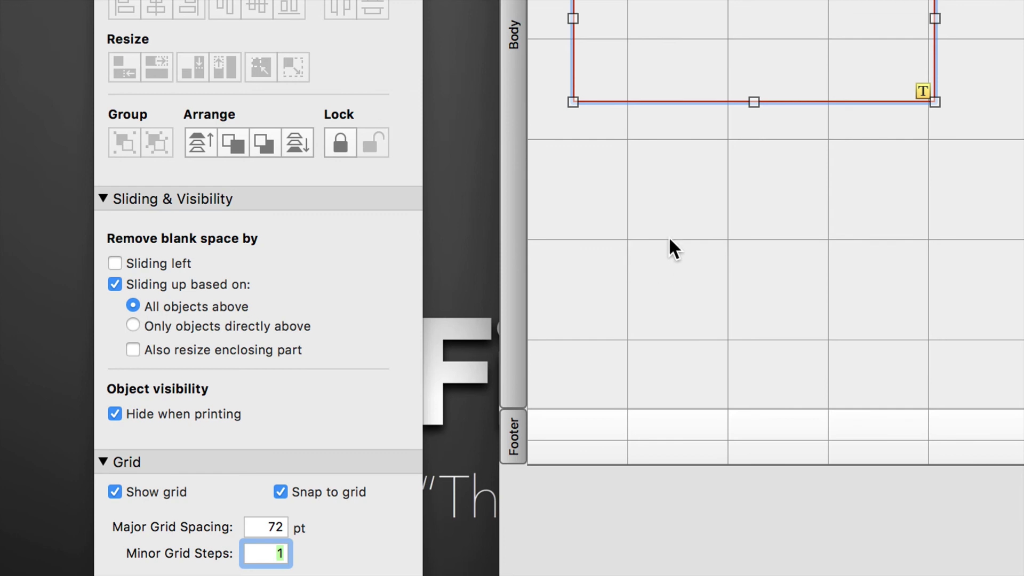
pyautogui.doubleClick(277, 527)
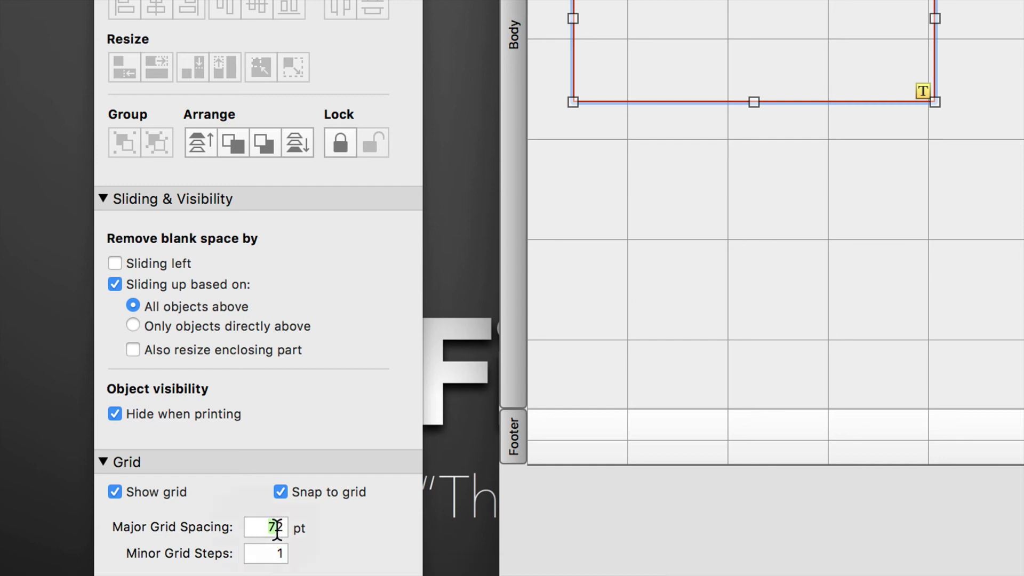
pyautogui.write('88')
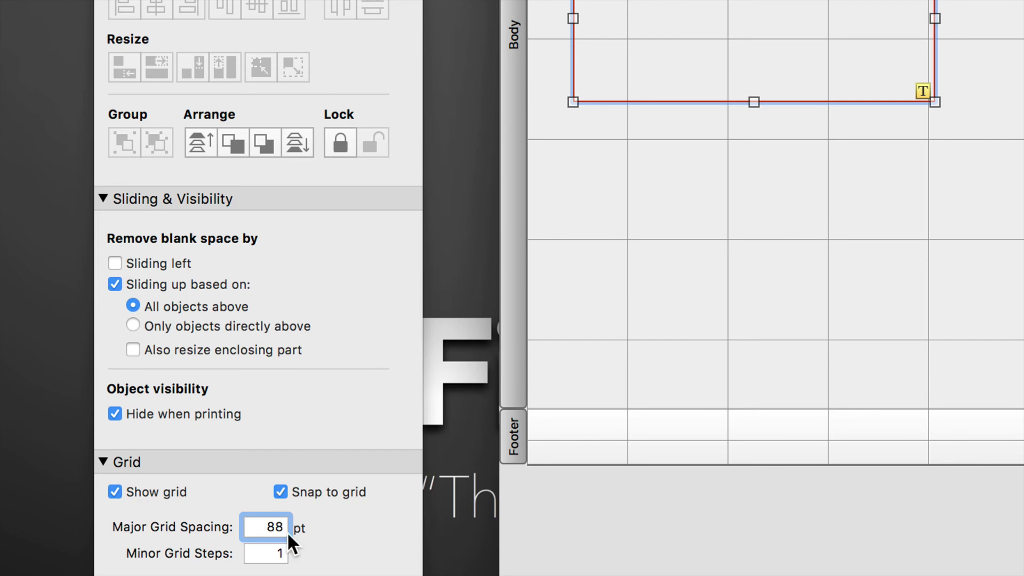
pyautogui.press('Tab')
pyautogui.doubleClick(277, 553)
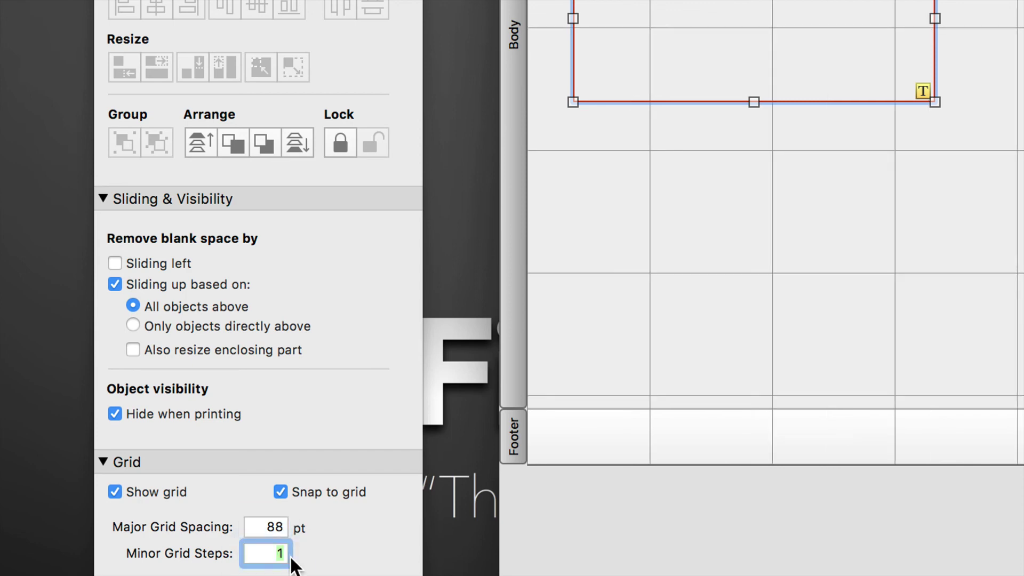
pyautogui.write('4')
pyautogui.press('Tab')
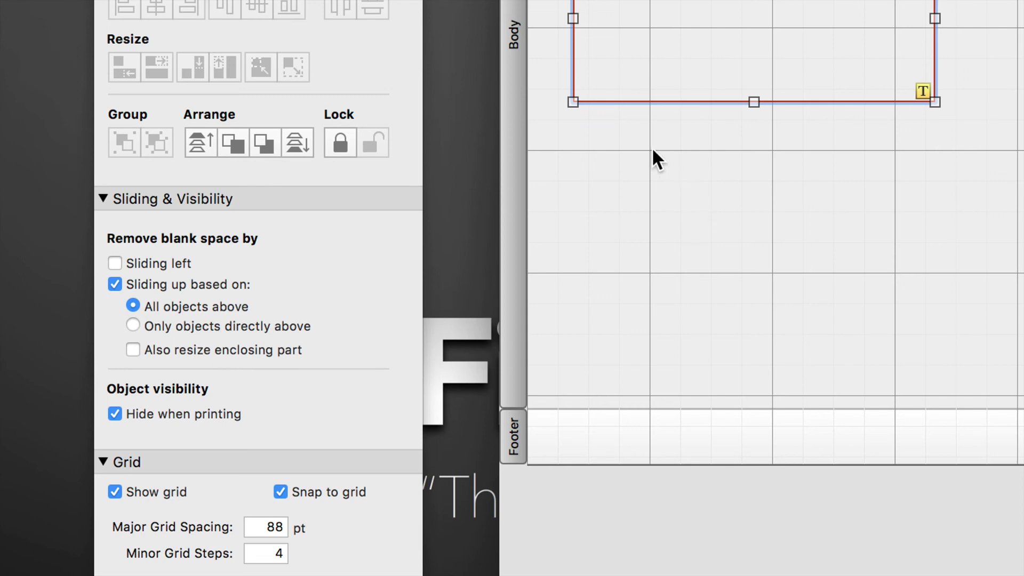
# Move the lowest text box down to about 44 pt left, 440 pt top, and resize it to about 220 by 44 pt.
pyautogui.moveTo(709, 60); pyautogui.dragTo(706, 273)
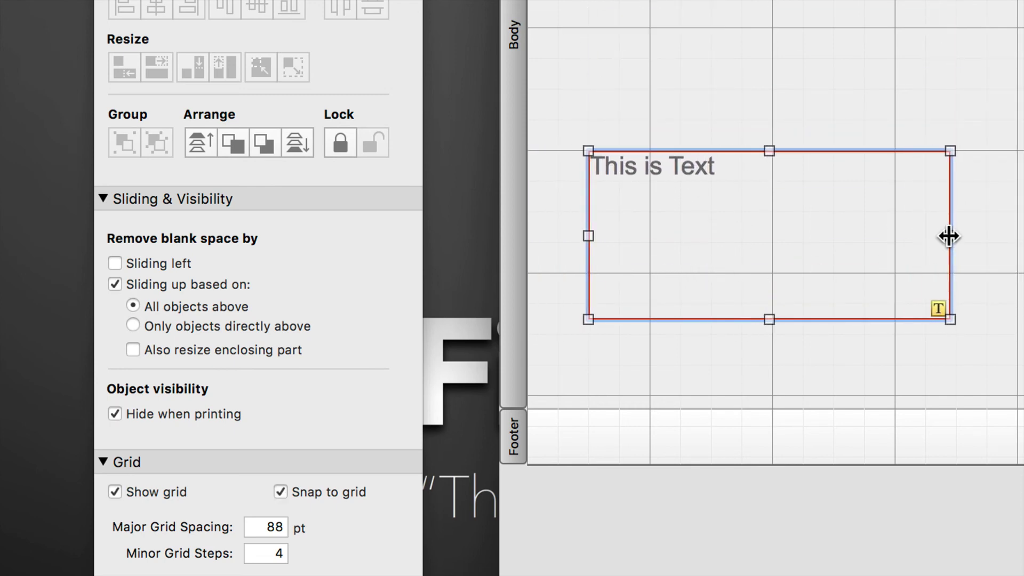
pyautogui.moveTo(950, 235); pyautogui.dragTo(946, 233)
pyautogui.moveTo(771, 319); pyautogui.dragTo(764, 215)
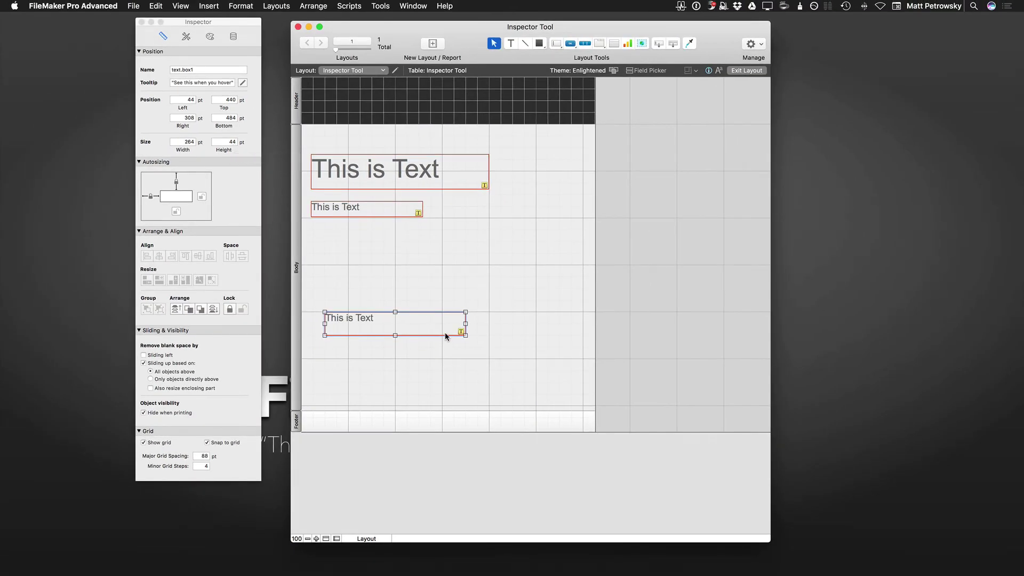
pyautogui.moveTo(395, 336)
pyautogui.mouseDown()
pyautogui.moveTo(393, 358)
pyautogui.moveTo(391, 336)
pyautogui.mouseUp()
pyautogui.moveTo(466, 324); pyautogui.dragTo(442, 324)
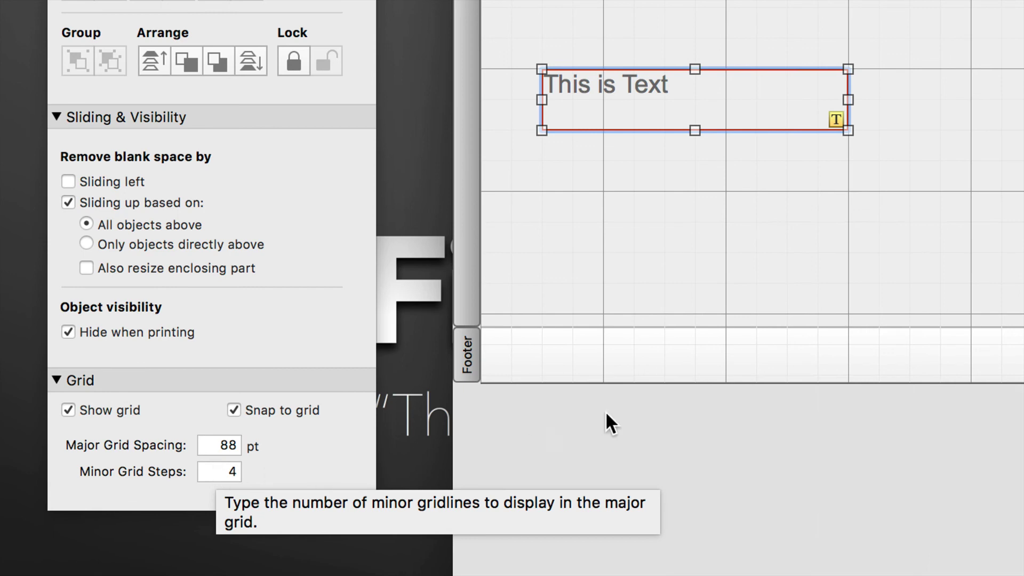
# Set the major grid spacing to 32 pt and the minor grid steps to 2.
pyautogui.click(217, 446)
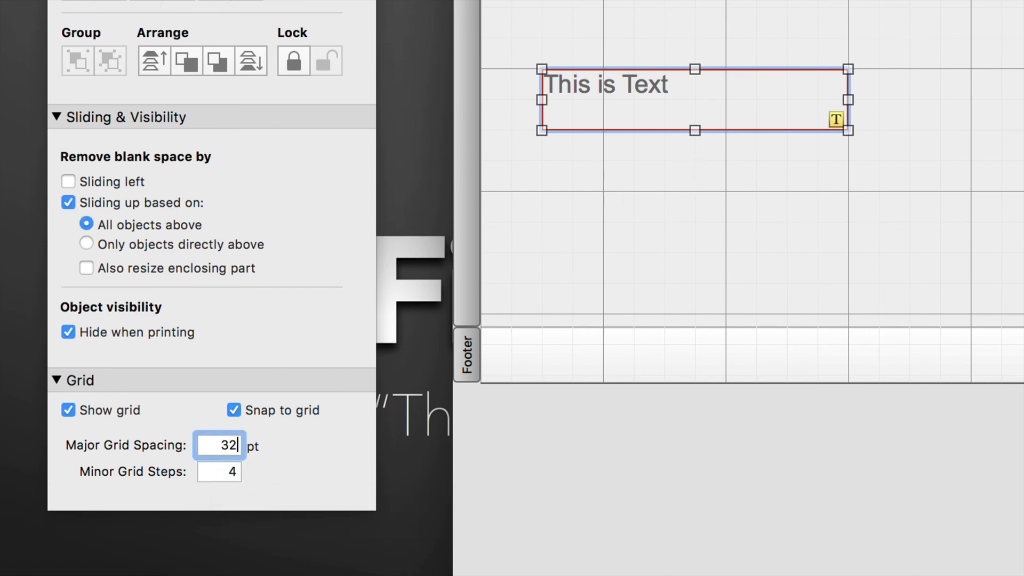
pyautogui.press('Tab')
pyautogui.write('2')
pyautogui.press('Return')
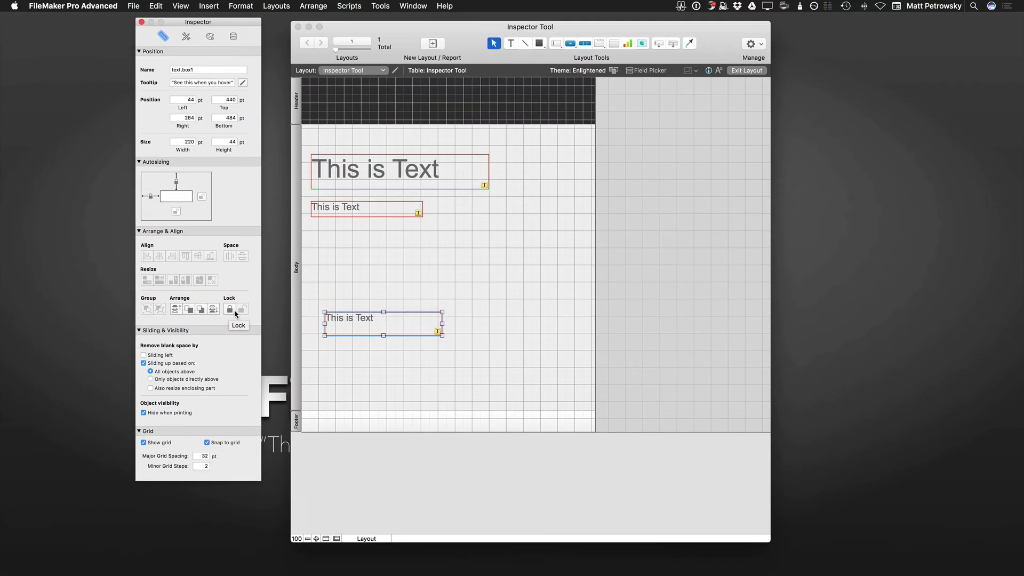
# Draw a tab control about 544 by 272 pt in the lower body and give it tabs named 1, 2 and 3.
pyautogui.click(599, 44)
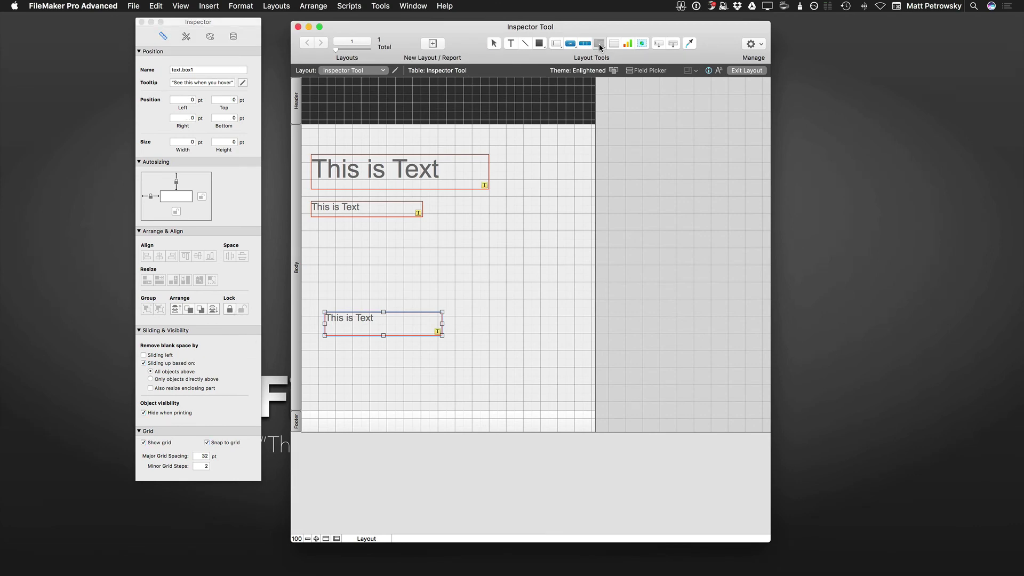
pyautogui.moveTo(319, 257); pyautogui.dragTo(608, 401)
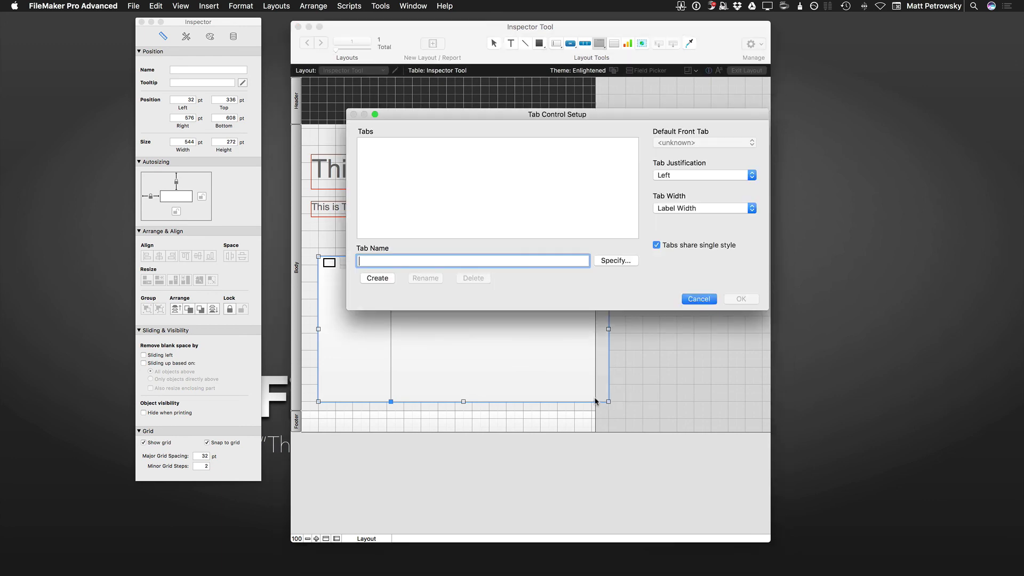
pyautogui.write('1')
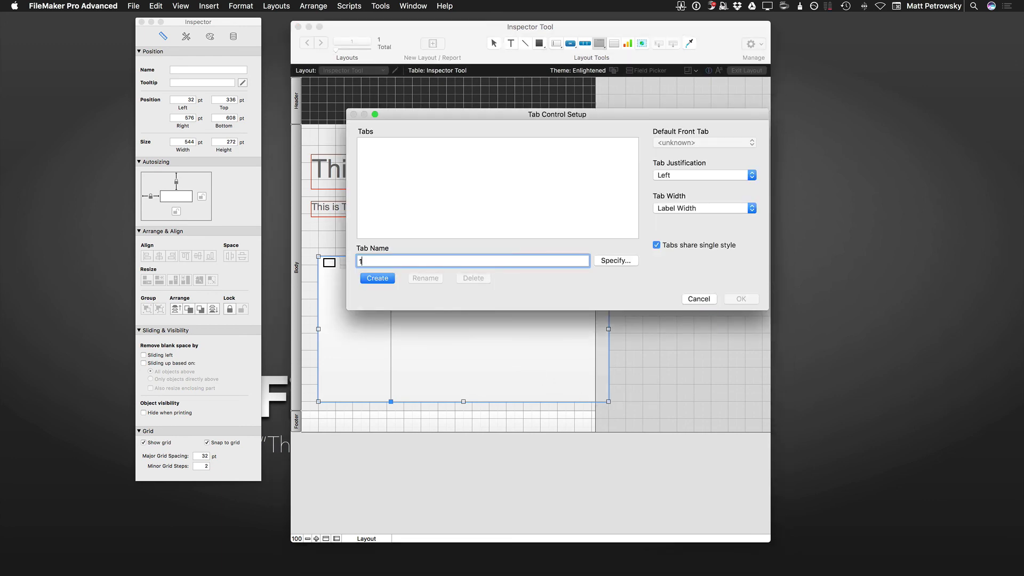
pyautogui.press('Return')
pyautogui.write('2')
pyautogui.press('Return')
pyautogui.write('3')
pyautogui.press('Return')
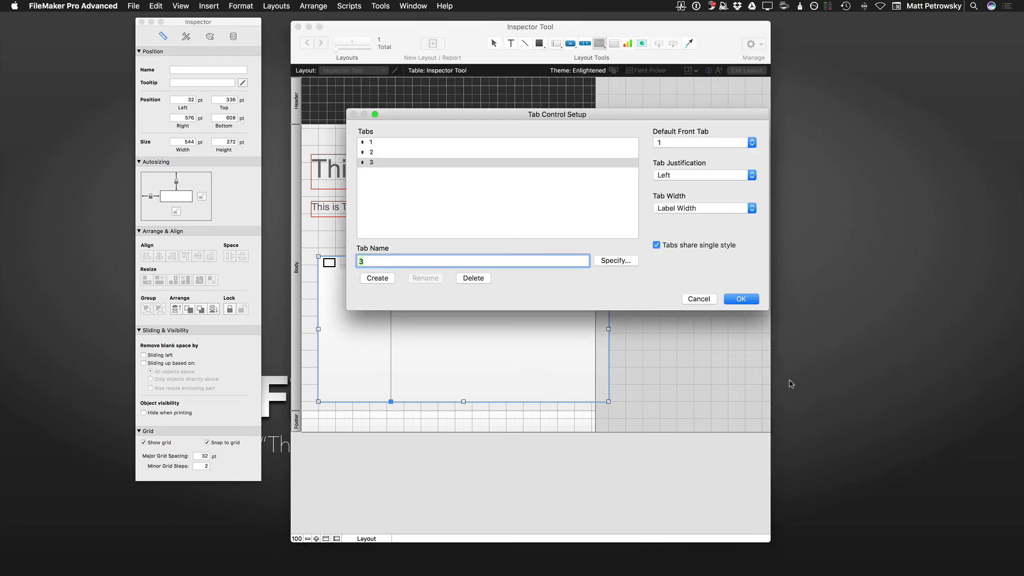
pyautogui.click(740, 299)
# Move the lowest text box clear of the tab control and position the tab control at about 0 pt left, 320 pt top.
pyautogui.moveTo(445, 348); pyautogui.dragTo(543, 356)
pyautogui.moveTo(357, 330); pyautogui.dragTo(532, 217)
pyautogui.moveTo(448, 348); pyautogui.dragTo(329, 330)
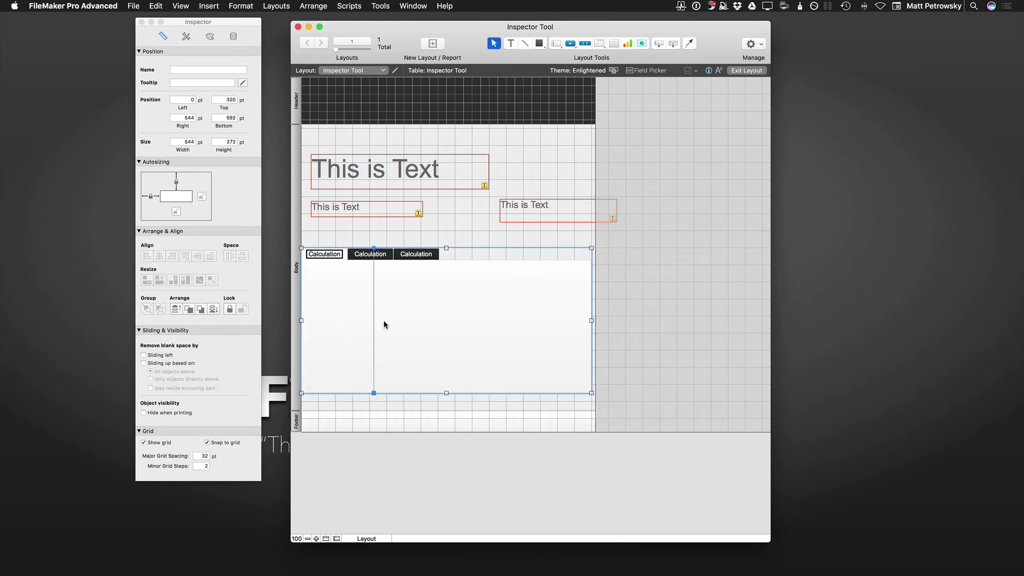
# Lock the tab control and place the text box from above it onto its front panel, repositioning it there with a marquee selection.
pyautogui.click(230, 309)
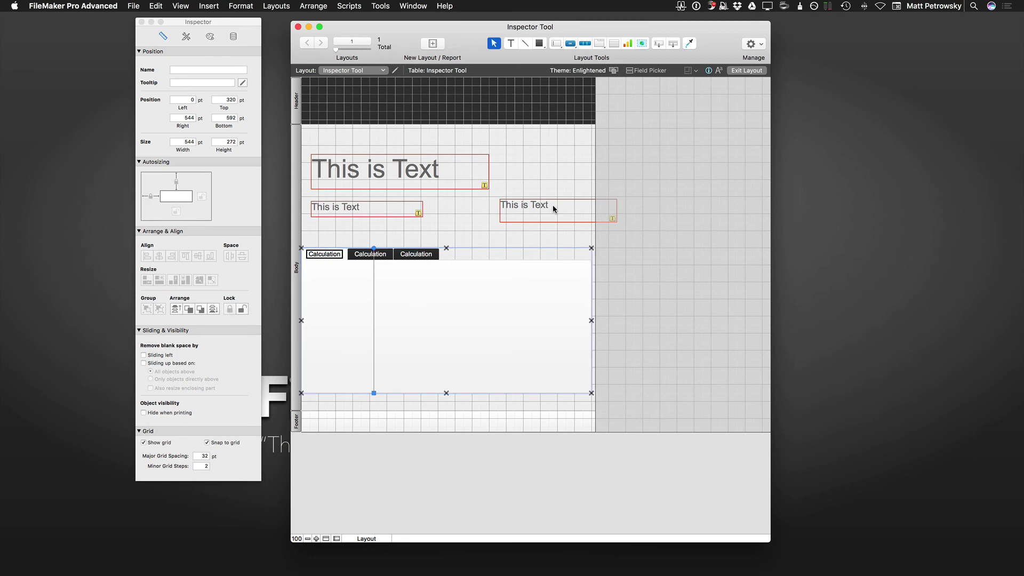
pyautogui.moveTo(553, 208); pyautogui.dragTo(449, 337)
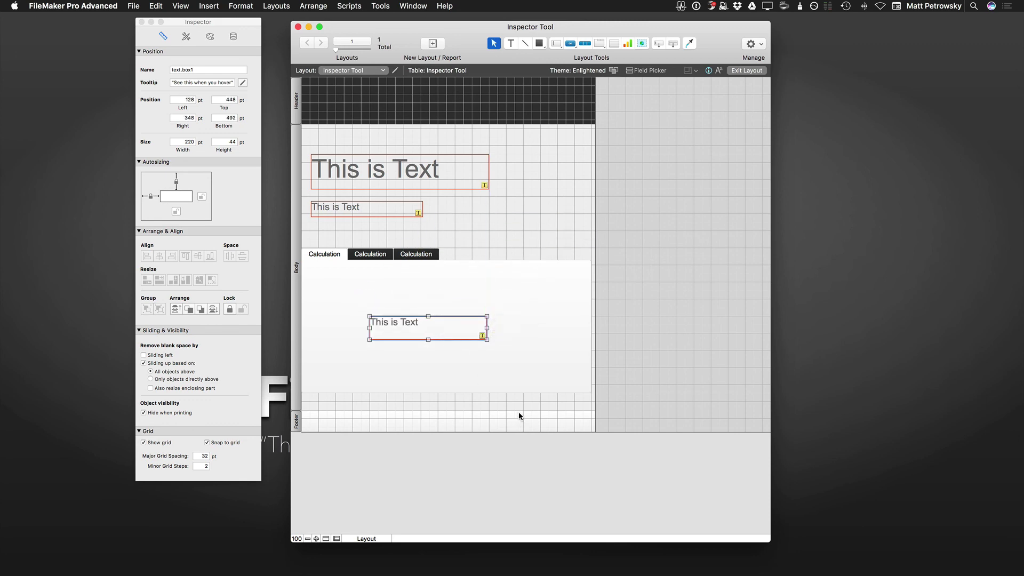
pyautogui.moveTo(520, 415); pyautogui.dragTo(343, 283)
pyautogui.moveTo(394, 326); pyautogui.dragTo(381, 358)
pyautogui.click(461, 304)
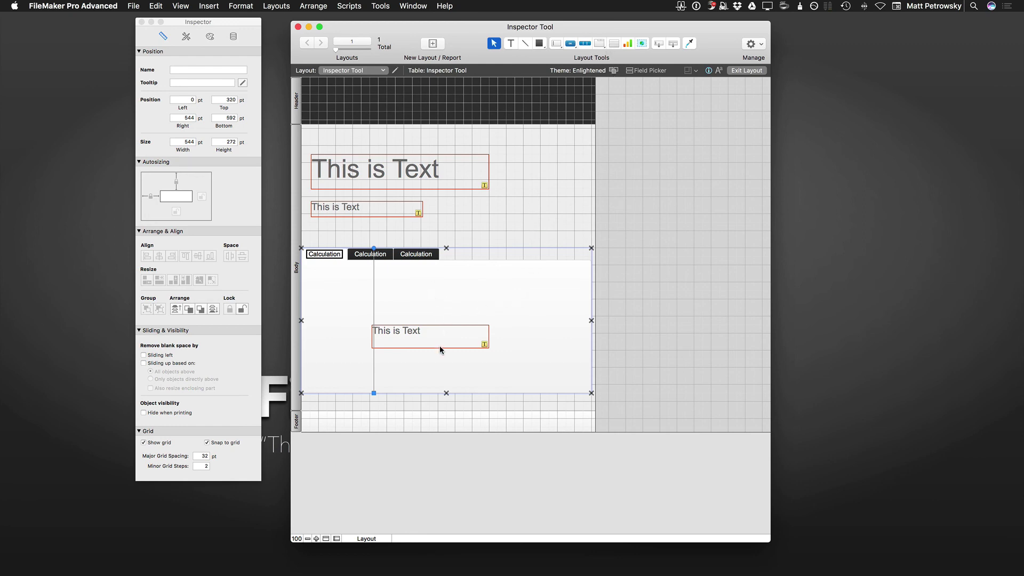
pyautogui.moveTo(440, 346); pyautogui.dragTo(457, 326)
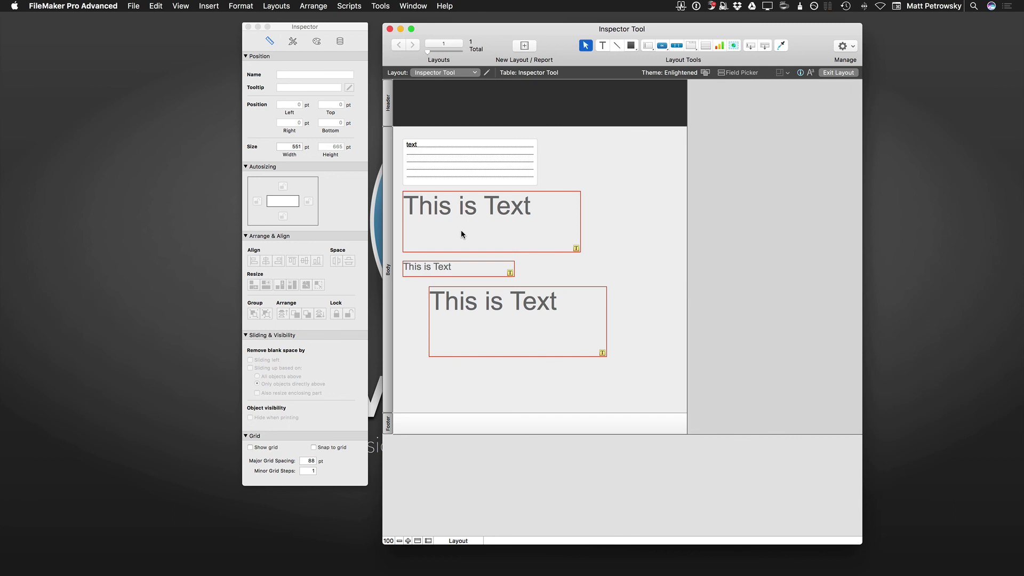
# View the layout in Browse mode, return to Layout mode, and examine the text field's sliding and visibility settings.
pyautogui.press('super+b')
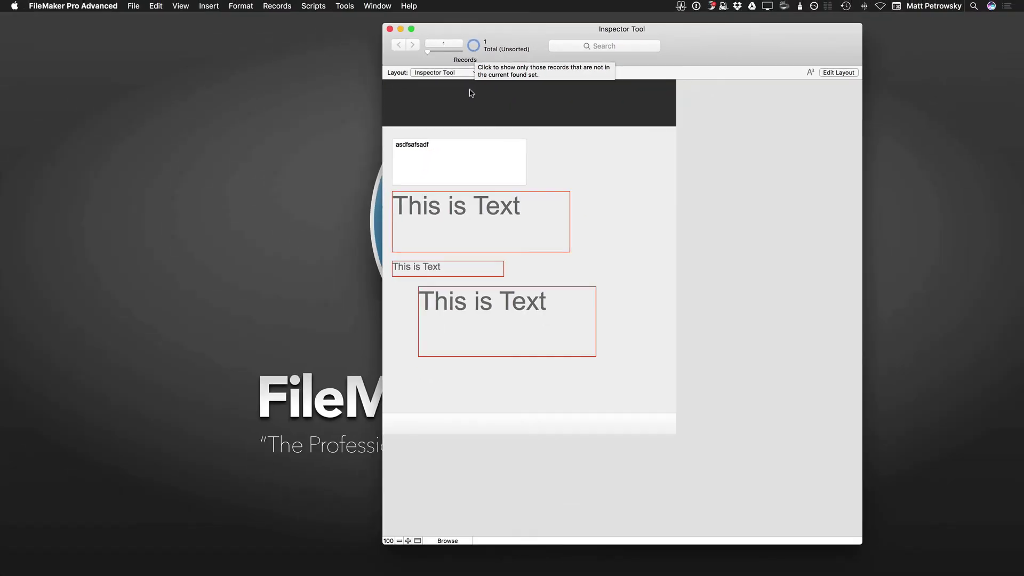
pyautogui.moveTo(635, 520)
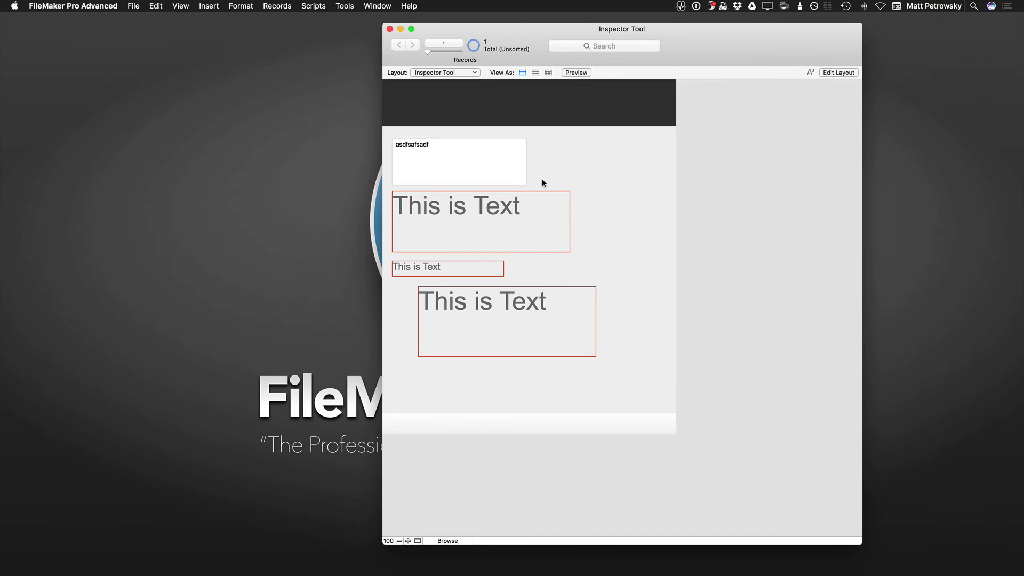
pyautogui.press('super+l')
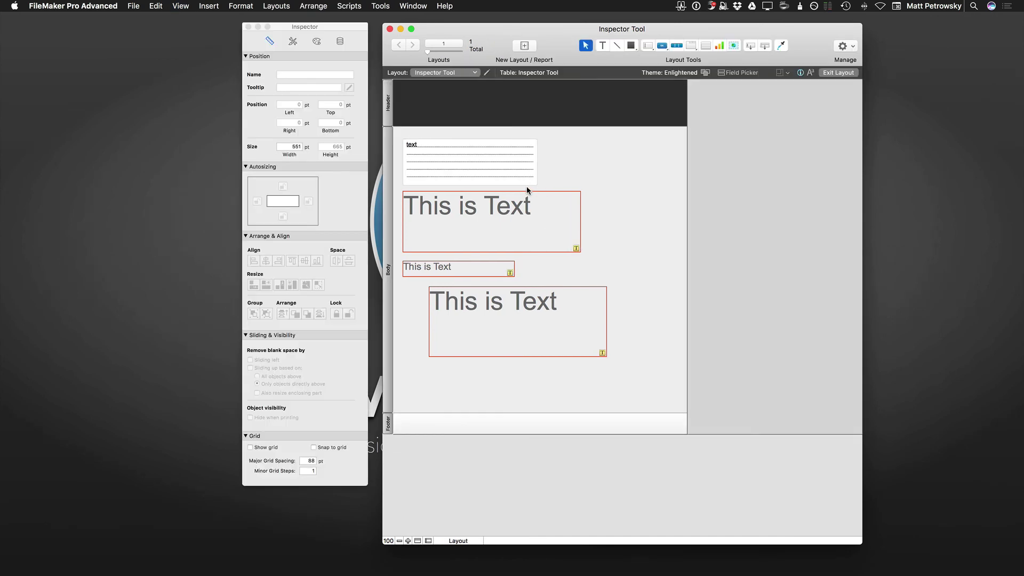
pyautogui.click(462, 181)
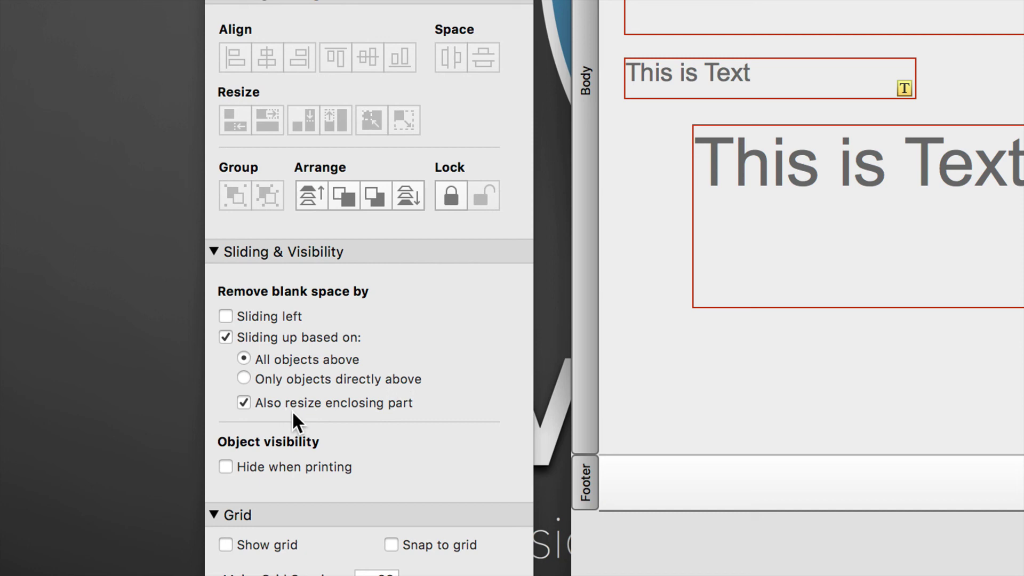
pyautogui.click(653, 384)
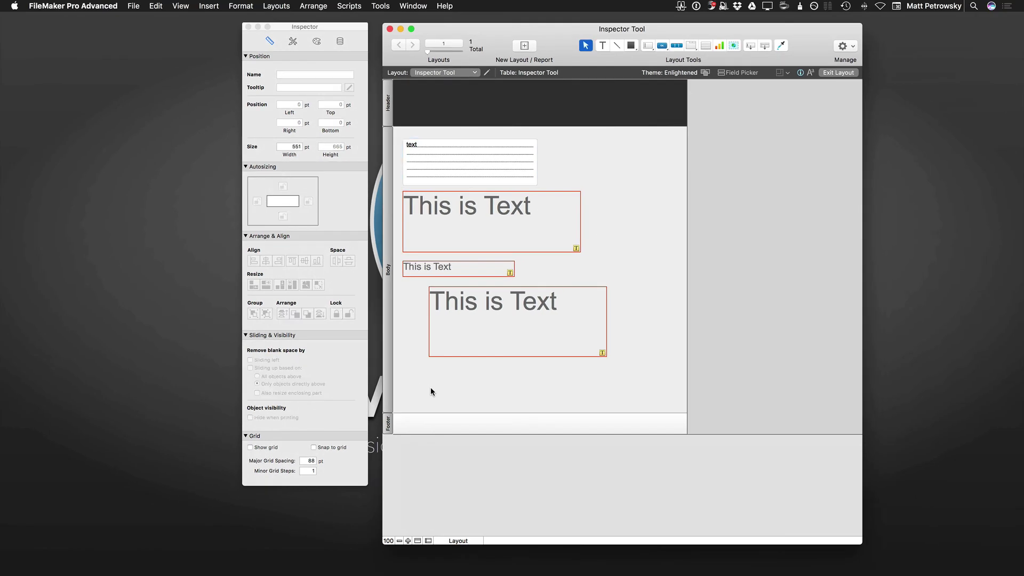
# Go through Browse mode to Preview mode to examine how the objects slide up beneath the text field.
pyautogui.press('super+b')
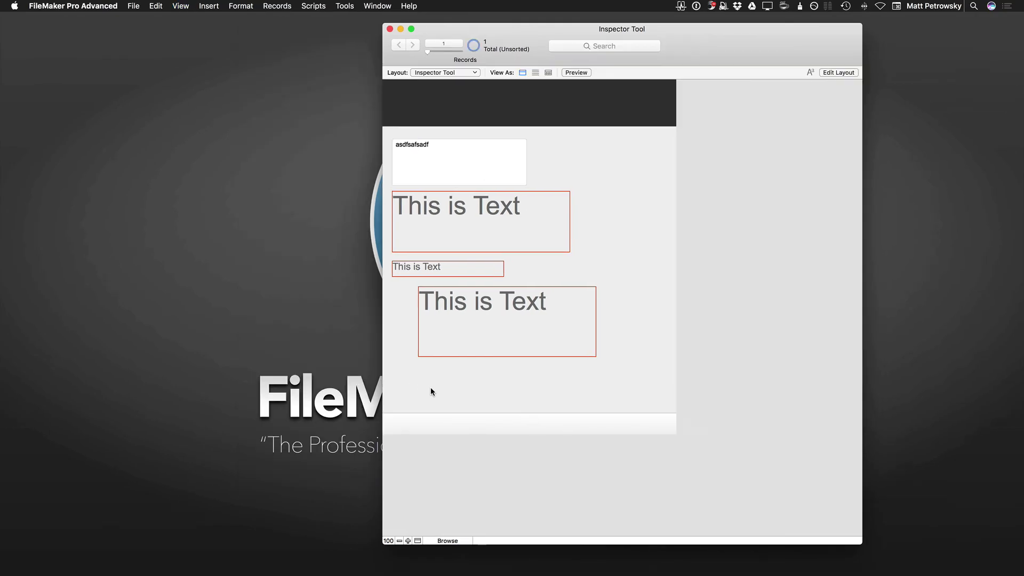
pyautogui.click(181, 6)
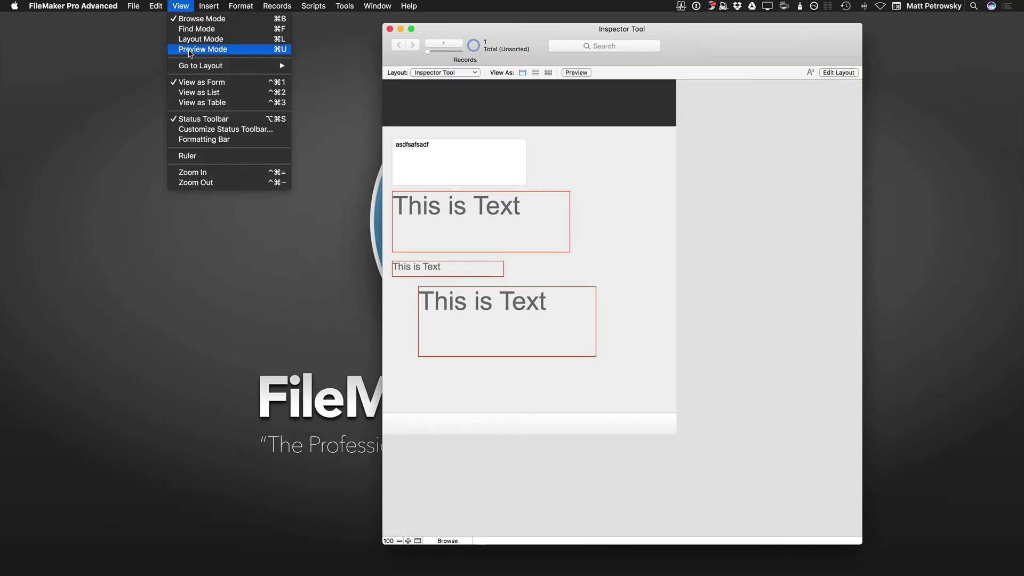
pyautogui.click(189, 51)
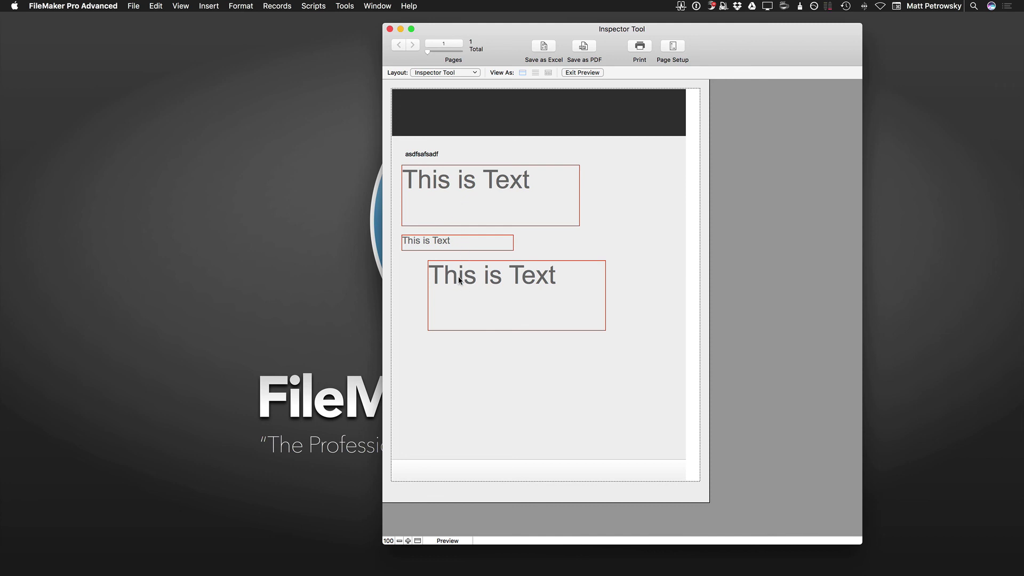
# Return to Layout mode and set the upper large text box to slide up based on only objects directly above.
pyautogui.press('super+l')
pyautogui.click(468, 249)
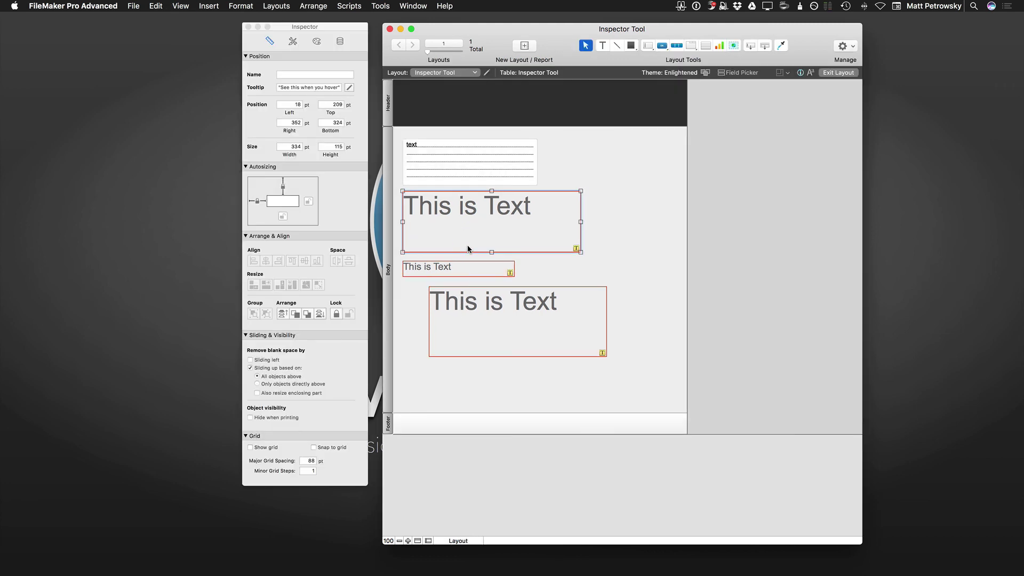
pyautogui.click(289, 385)
# Compare the sliding settings of the two lower text boxes and check the layout in Preview mode again.
pyautogui.click(442, 265)
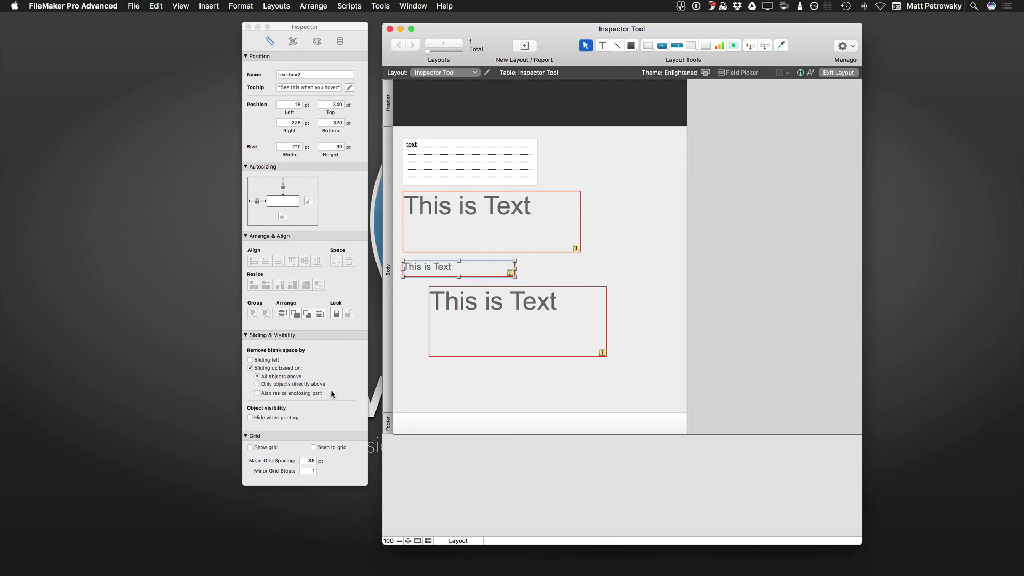
pyautogui.click(460, 340)
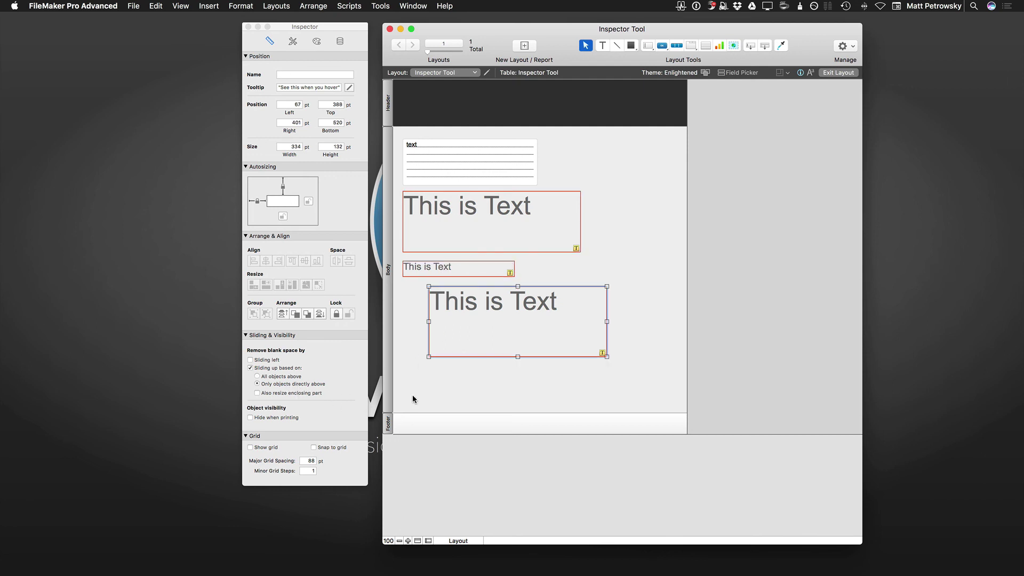
pyautogui.press('super+u')
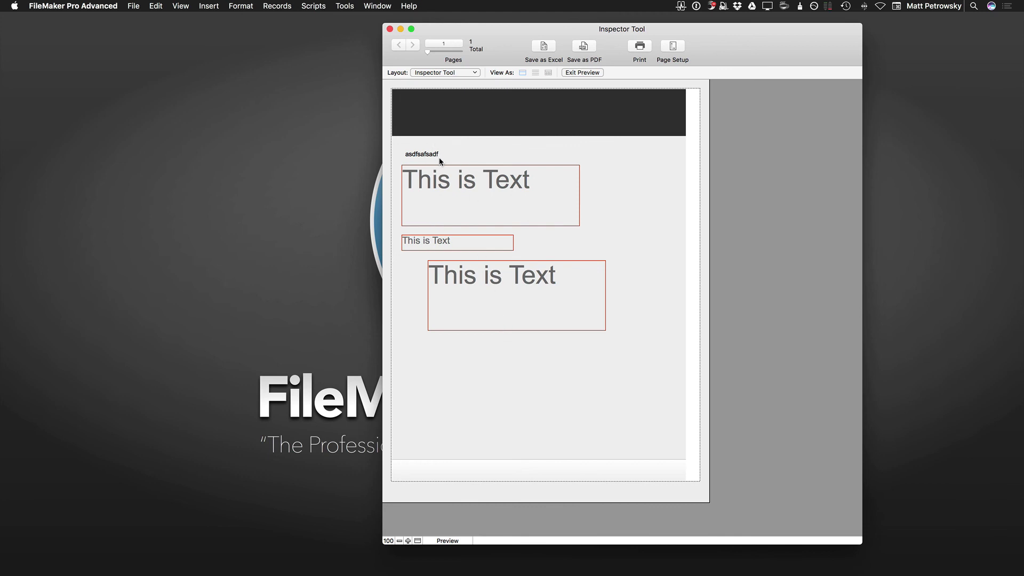
# Return to Layout mode and replace the lowest text box's text with the merge field <<tb::field>>.
pyautogui.press('super+l')
pyautogui.tripleClick(500, 301)
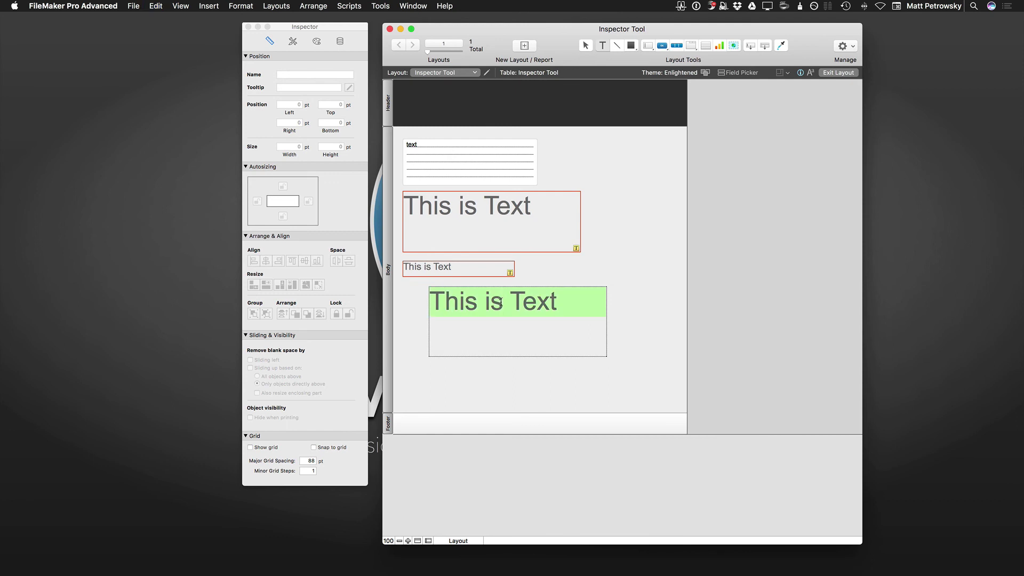
pyautogui.write('<<table border="0" width="100%" : : cellpadding="0" cellspacing="0" >')
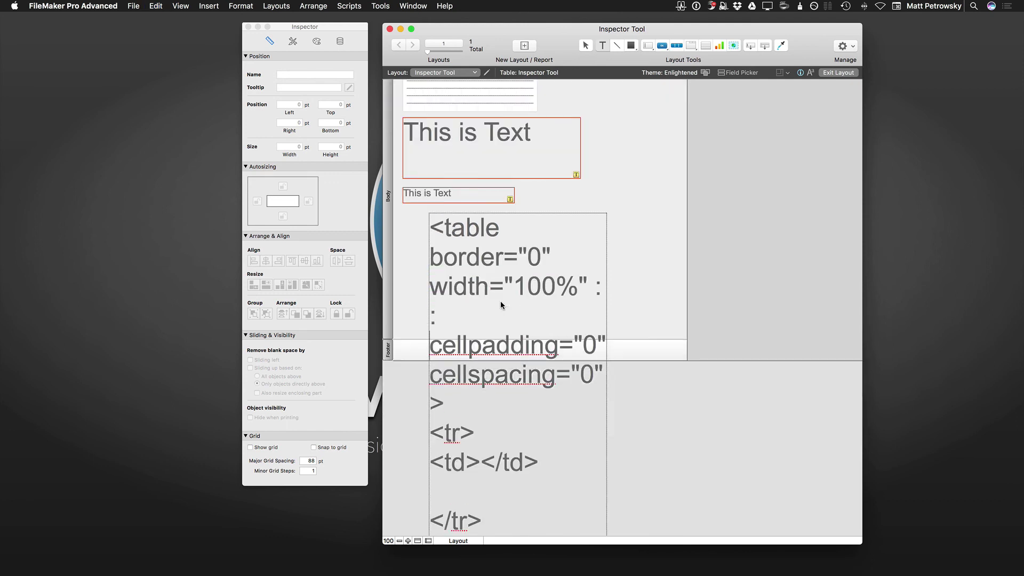
pyautogui.press('super+a')
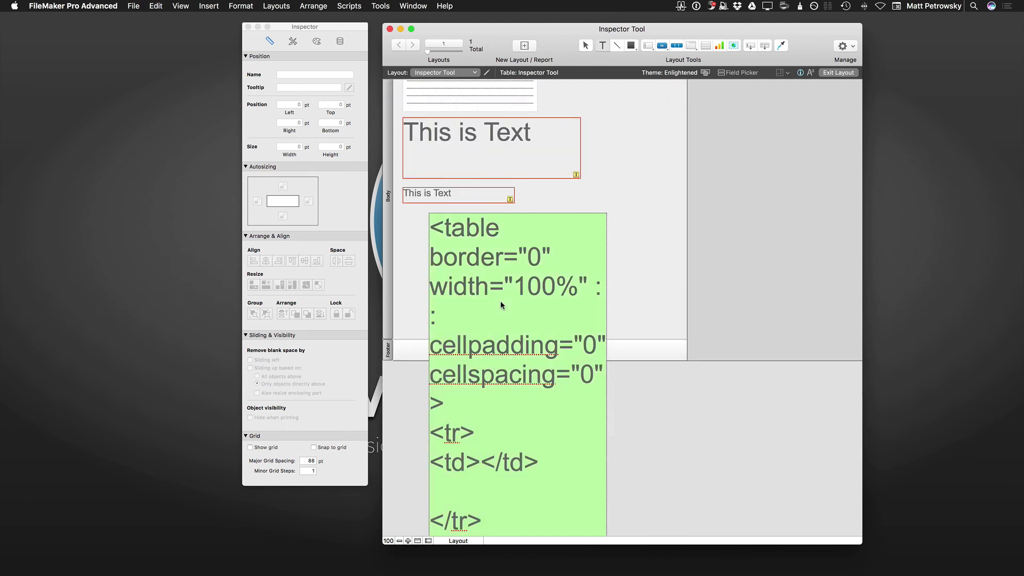
pyautogui.write('<<')
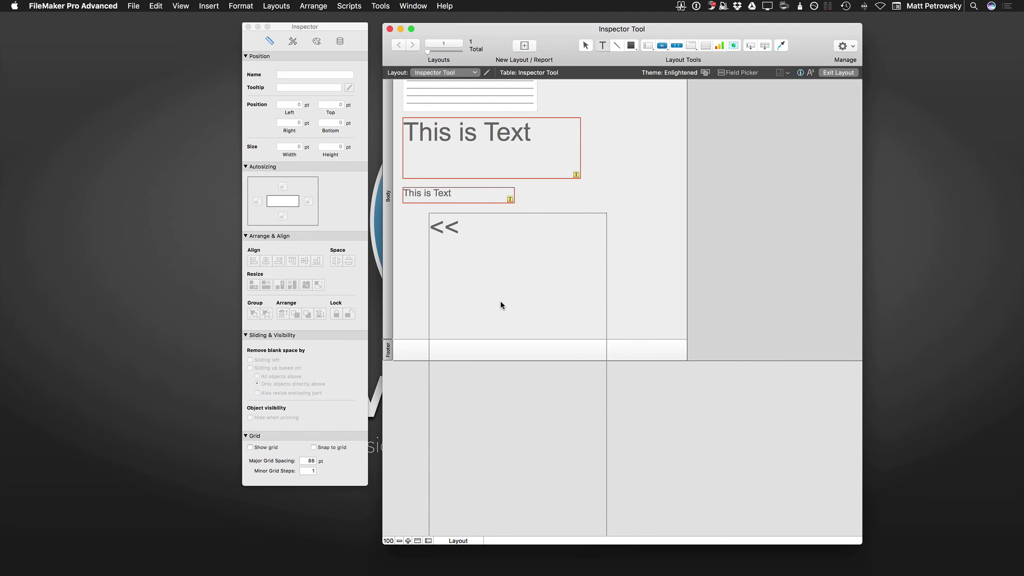
pyautogui.write('tb::field>>')
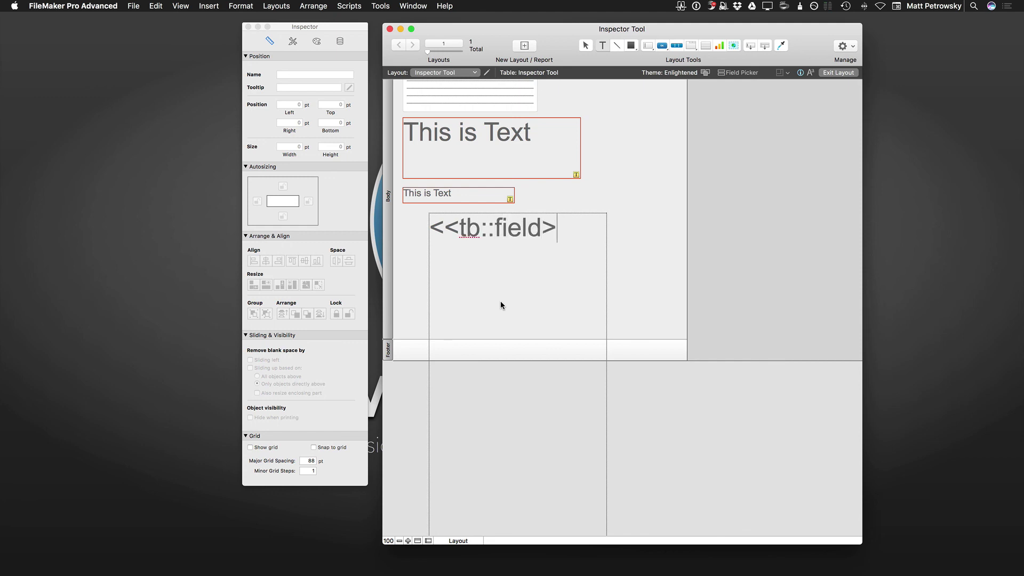
pyautogui.press('Escape')
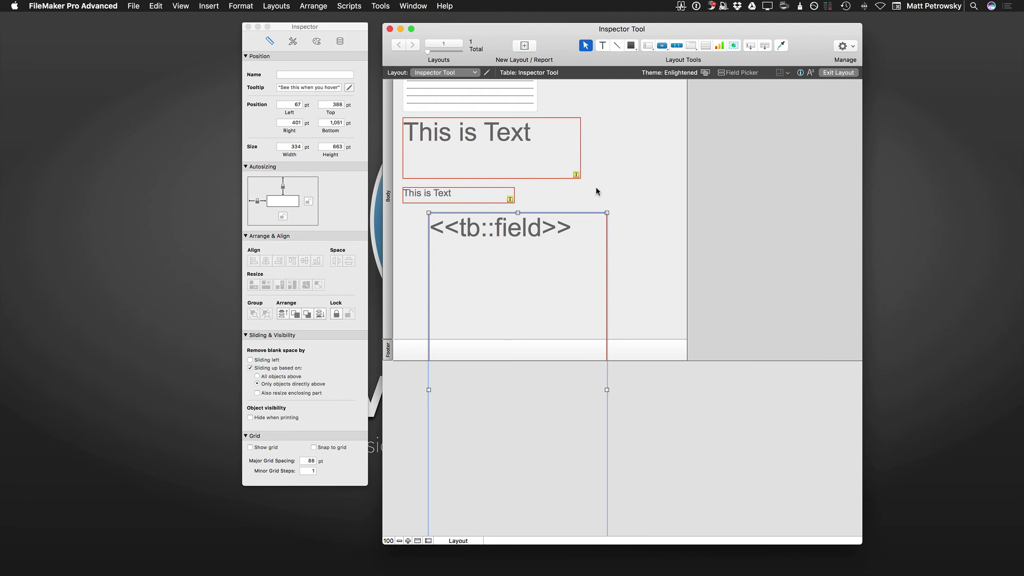
# Deselect the text box and show the theme styles available for the layout background in the Inspector.
pyautogui.click(603, 107)
pyautogui.scroll(3, 602, 107)
pyautogui.click(452, 172)
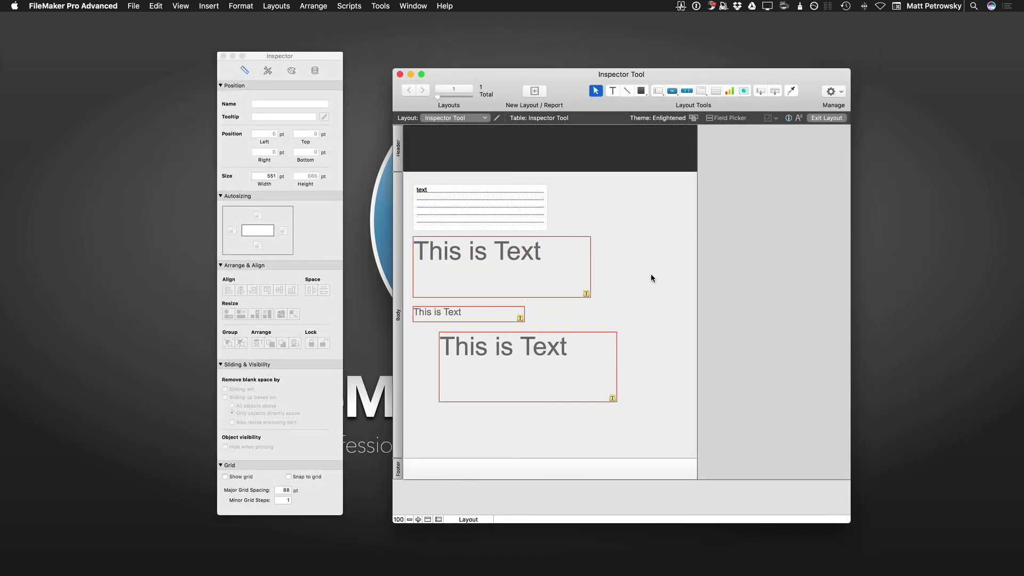
pyautogui.click(268, 71)
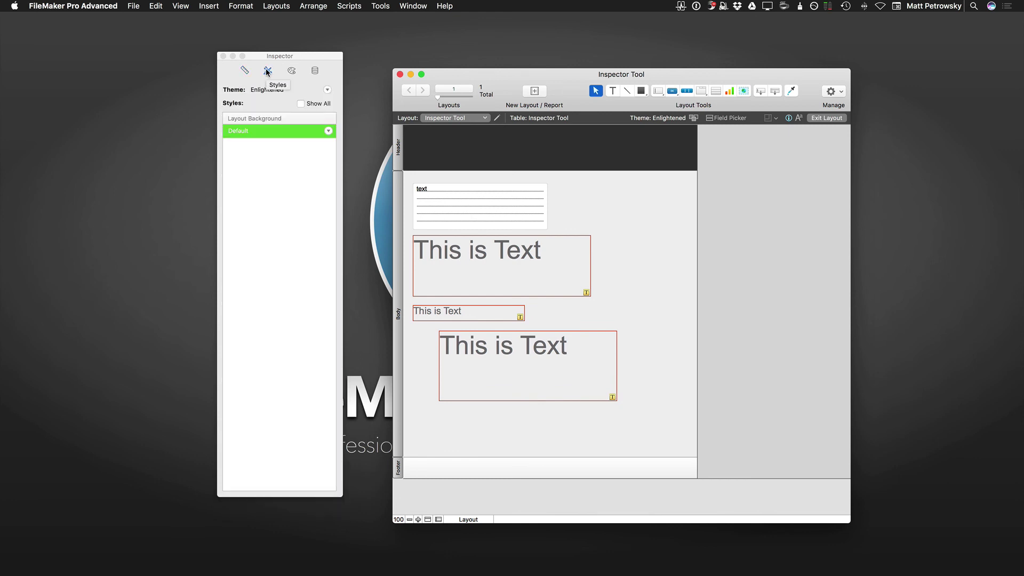